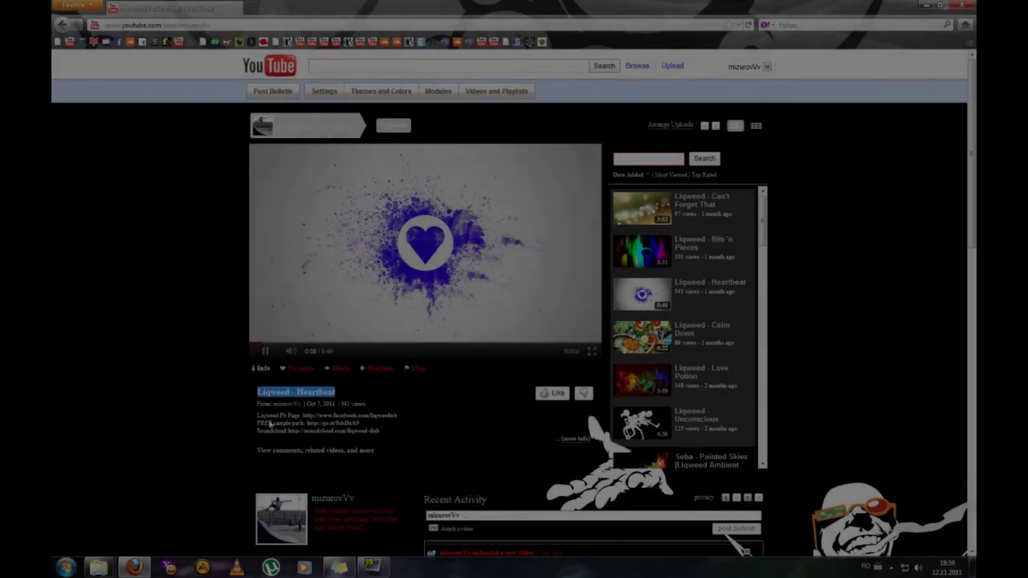
Look through the artist's YouTube channel page, including the profile, recent activity and list of uploads.
{"action": "left_click_drag", "start_coordinate": [272, 404], "coordinate": [297, 408]}
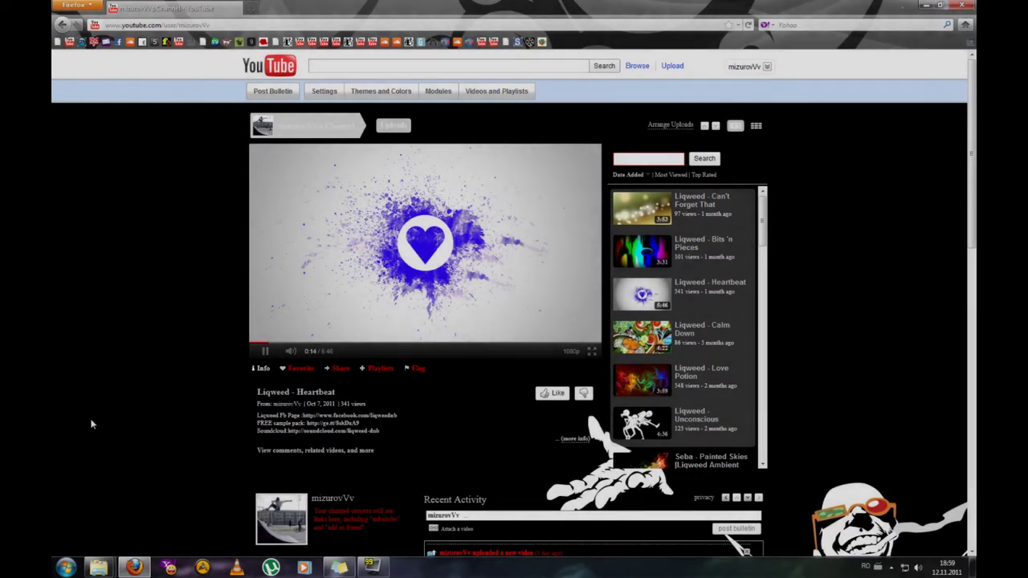
{"action": "scroll", "coordinate": [95, 417], "scroll_direction": "down", "scroll_amount": 5}
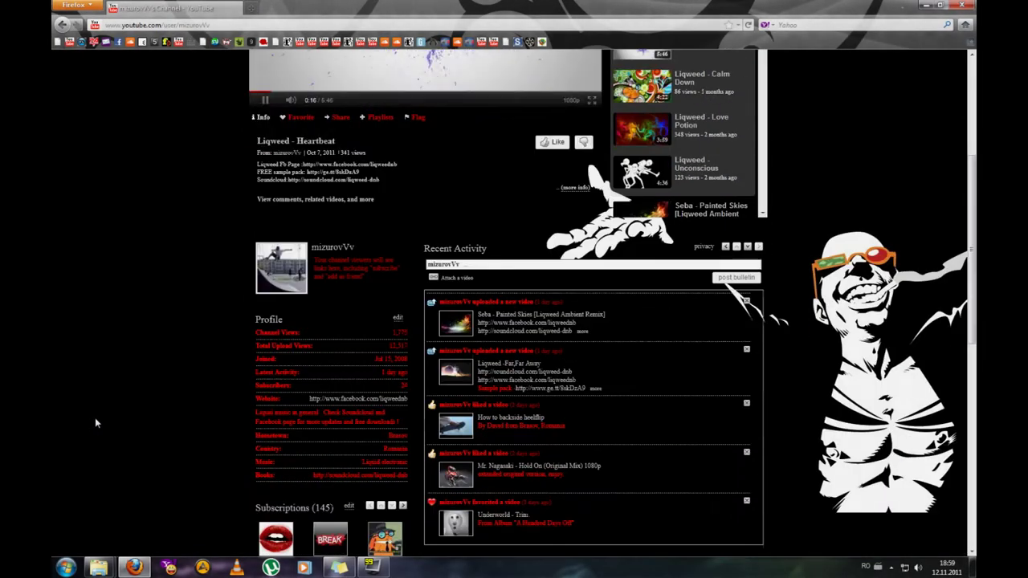
{"action": "scroll", "coordinate": [95, 420], "scroll_direction": "down", "scroll_amount": 5}
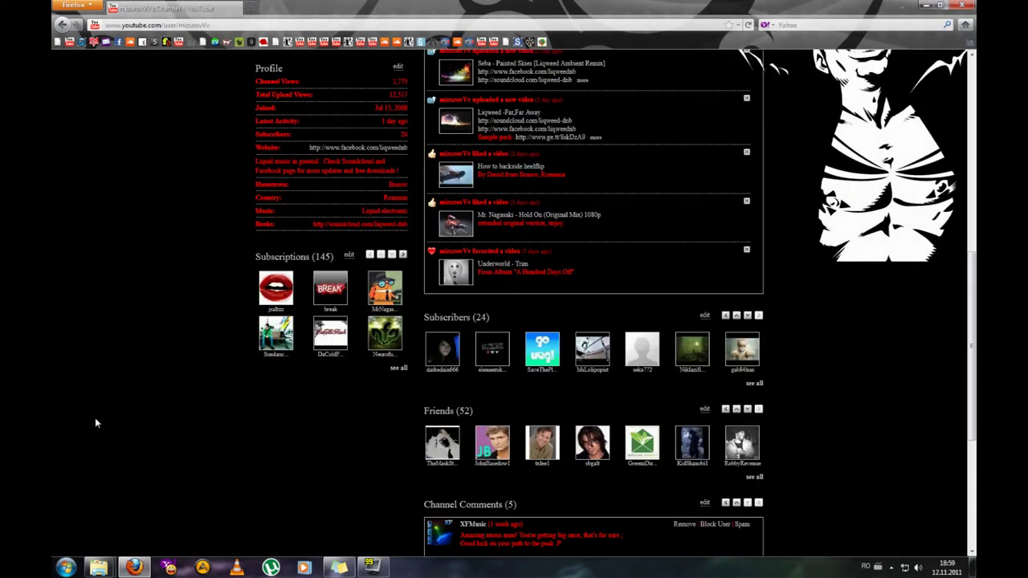
{"action": "scroll", "coordinate": [95, 419], "scroll_direction": "down", "scroll_amount": 4}
{"action": "scroll", "coordinate": [95, 419], "scroll_direction": "up", "scroll_amount": 12}
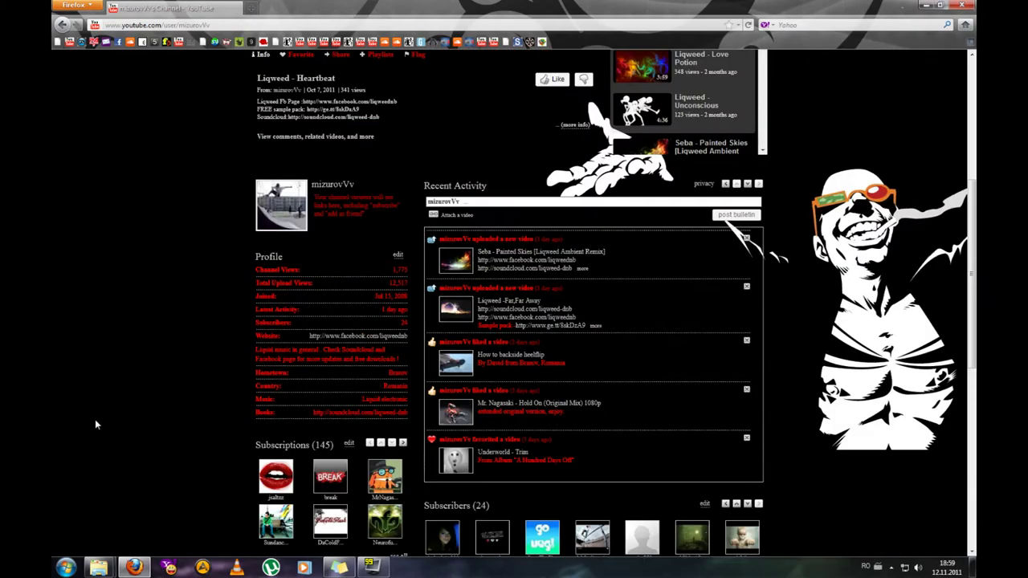
{"action": "scroll", "coordinate": [95, 419], "scroll_direction": "up", "scroll_amount": 2}
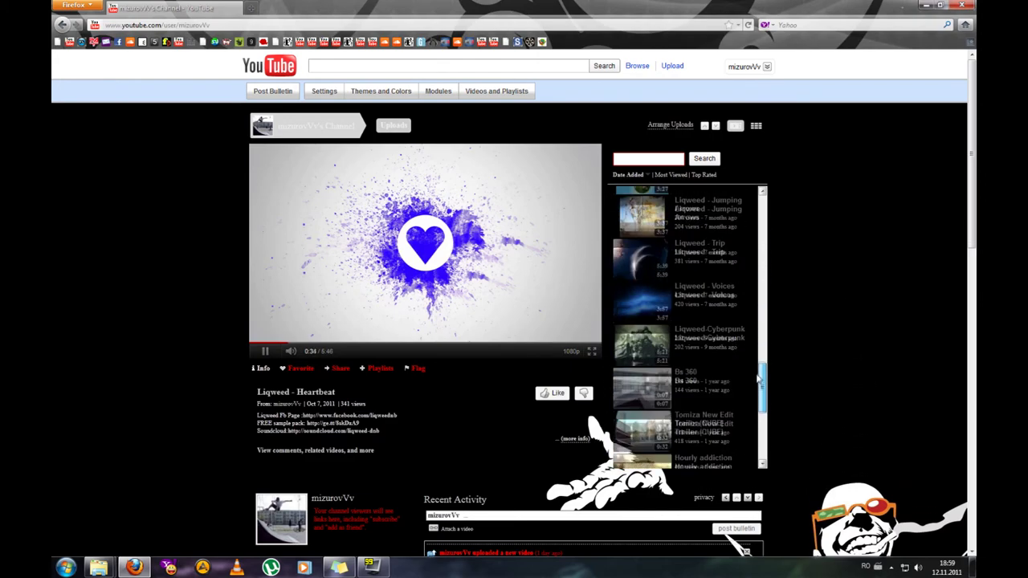
{"action": "left_click_drag", "start_coordinate": [756, 376], "coordinate": [790, 169]}
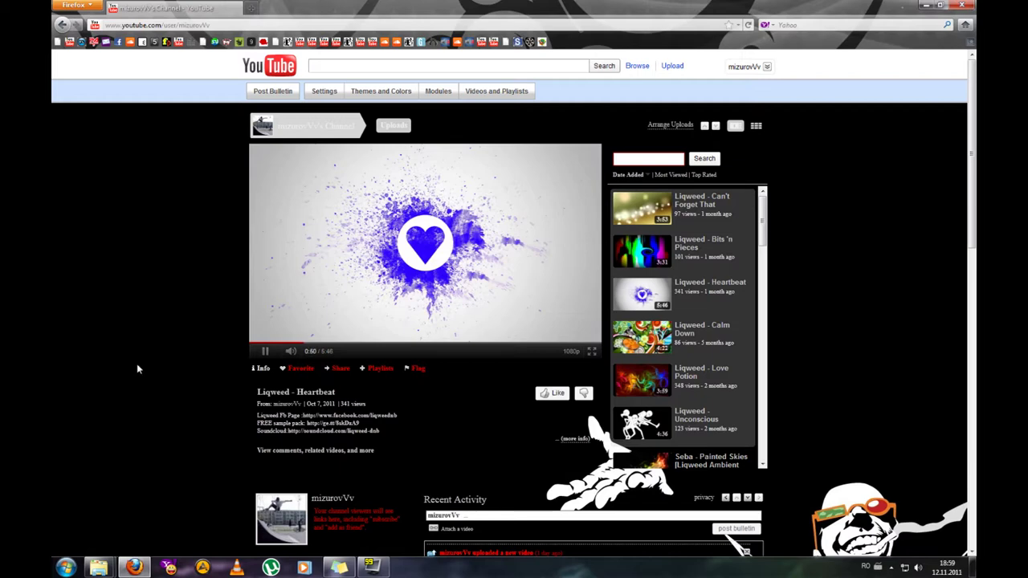
Mute and pause the Liqweed - Heartbeat video, and switch from the browser to the Liqweed - Heartbeat.flp project in FL Studio.
{"action": "mouse_move", "coordinate": [295, 359]}
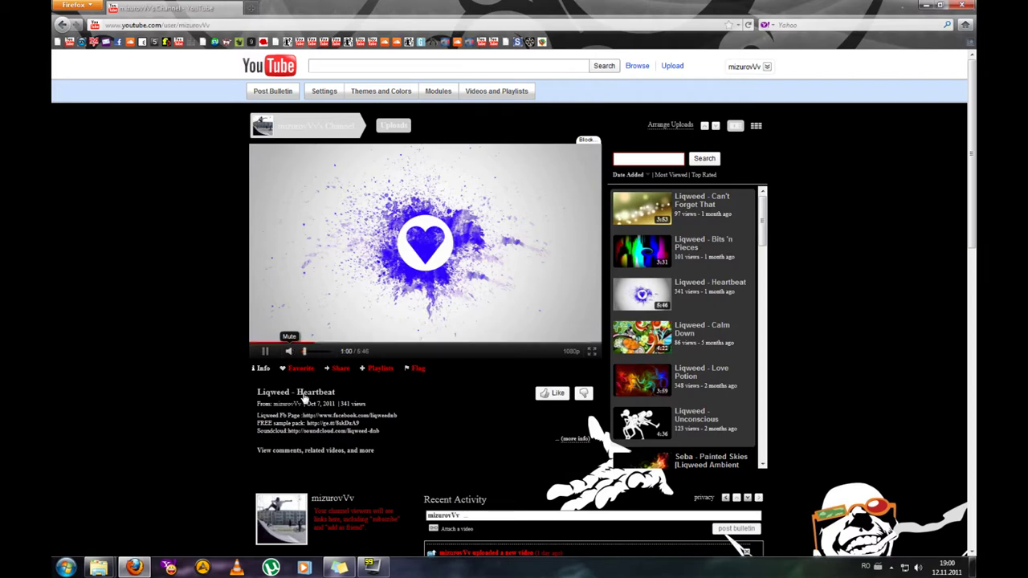
{"action": "left_click", "coordinate": [540, 310]}
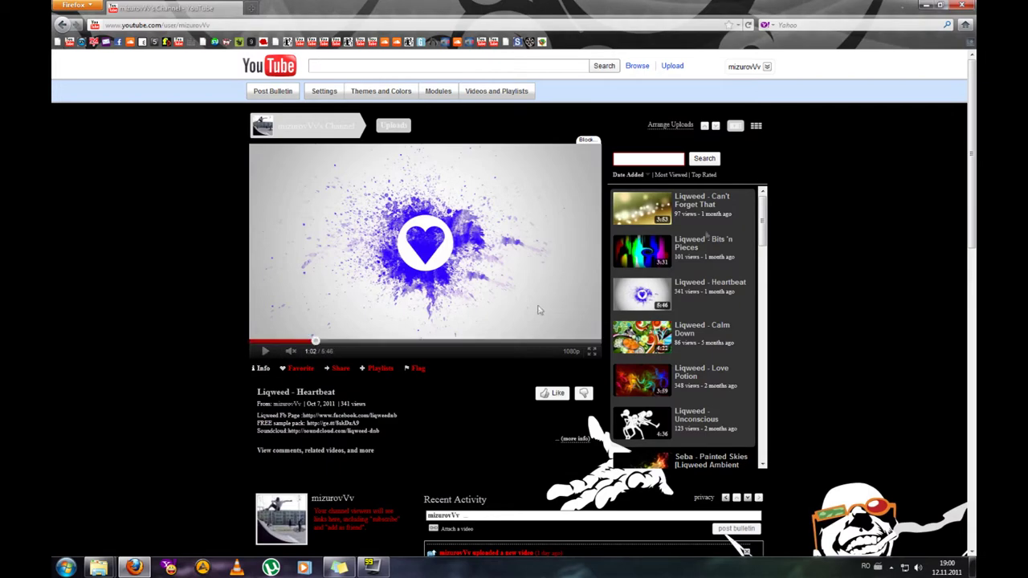
{"action": "left_click", "coordinate": [965, 6]}
{"action": "double_click", "coordinate": [280, 20]}
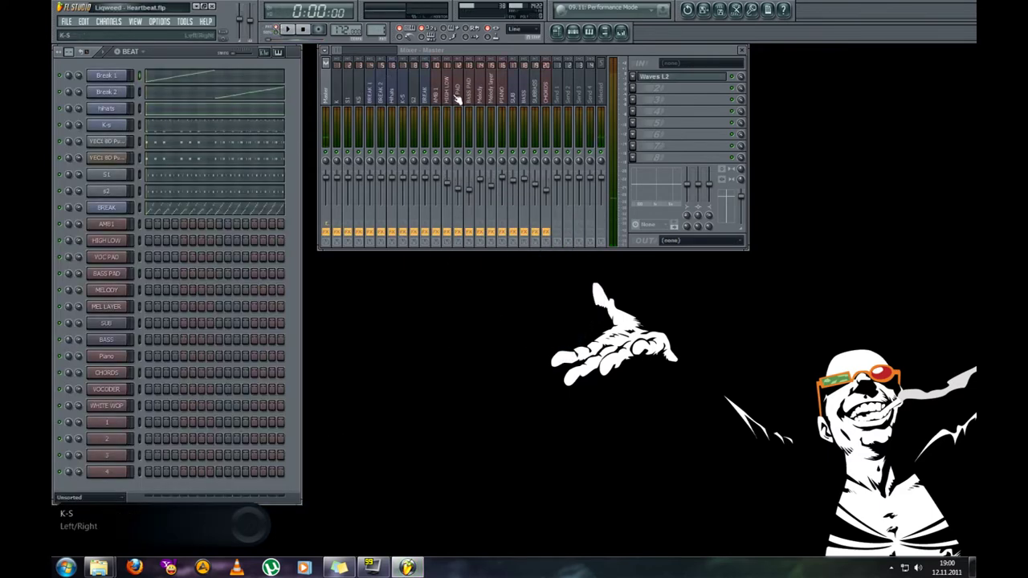
Review the whole song arrangement in the Playlist and play a passage at the end of the track.
{"action": "left_click", "coordinate": [565, 33]}
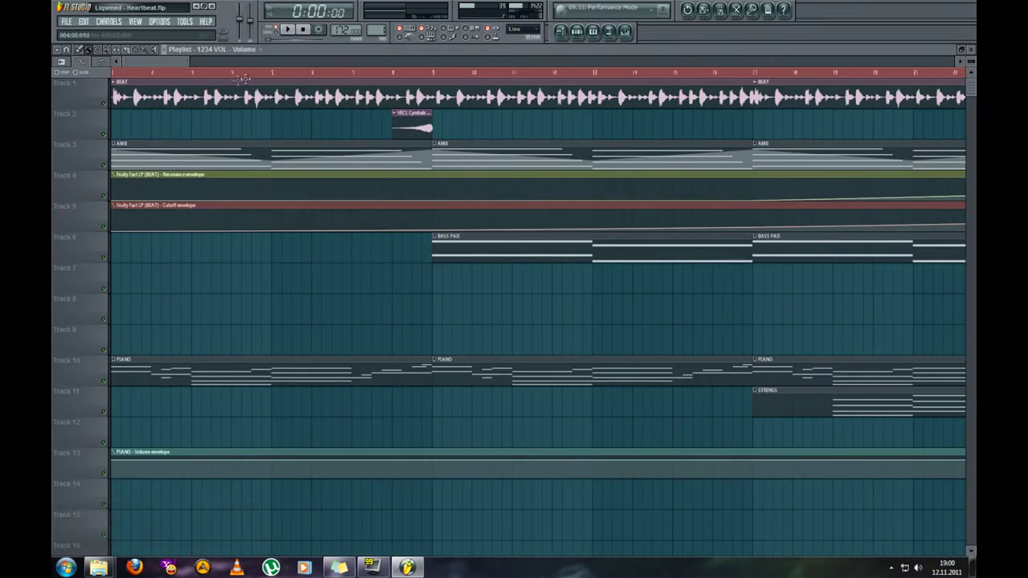
{"action": "left_click_drag", "start_coordinate": [190, 64], "coordinate": [975, 71]}
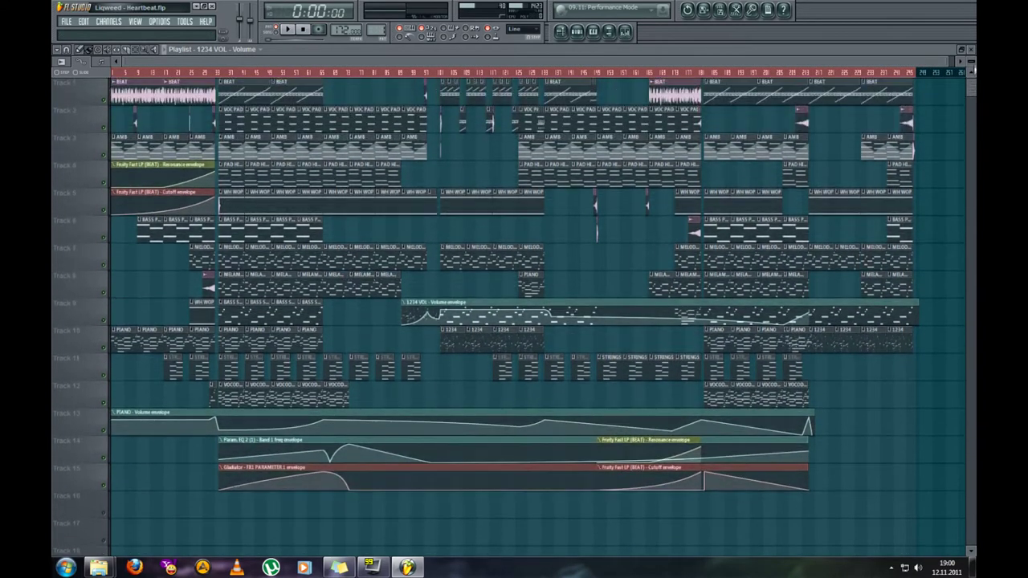
{"action": "scroll", "coordinate": [104, 198], "scroll_direction": "up", "scroll_amount": 5}
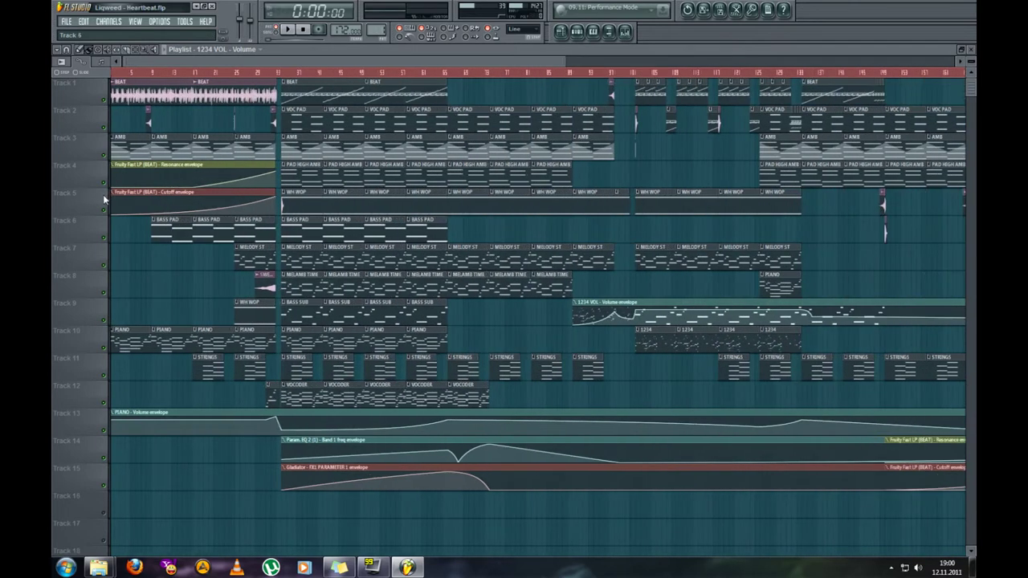
{"action": "scroll", "coordinate": [105, 199], "scroll_direction": "up", "scroll_amount": 3}
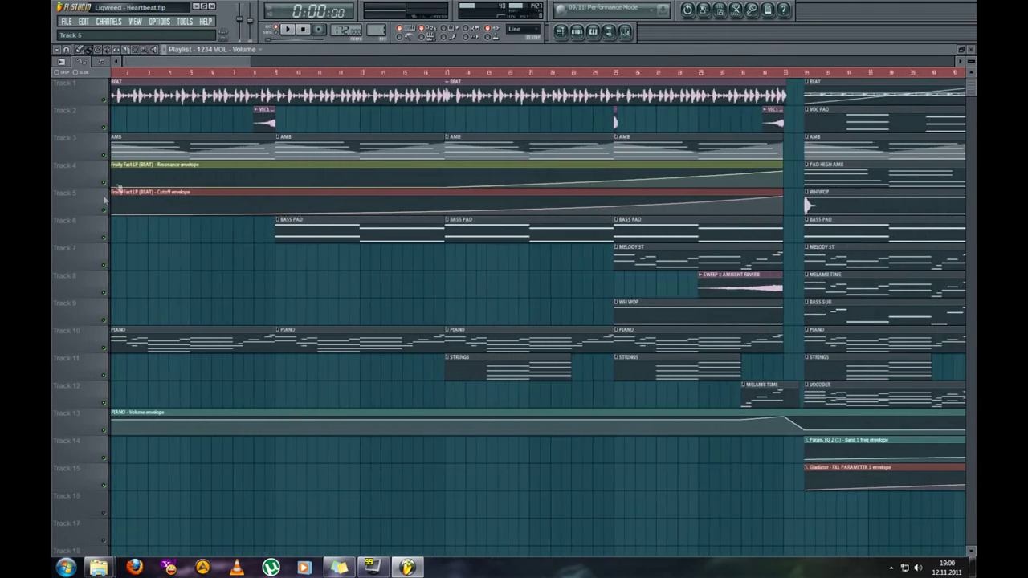
{"action": "left_click_drag", "start_coordinate": [159, 68], "coordinate": [878, 61]}
{"action": "key", "text": "space"}
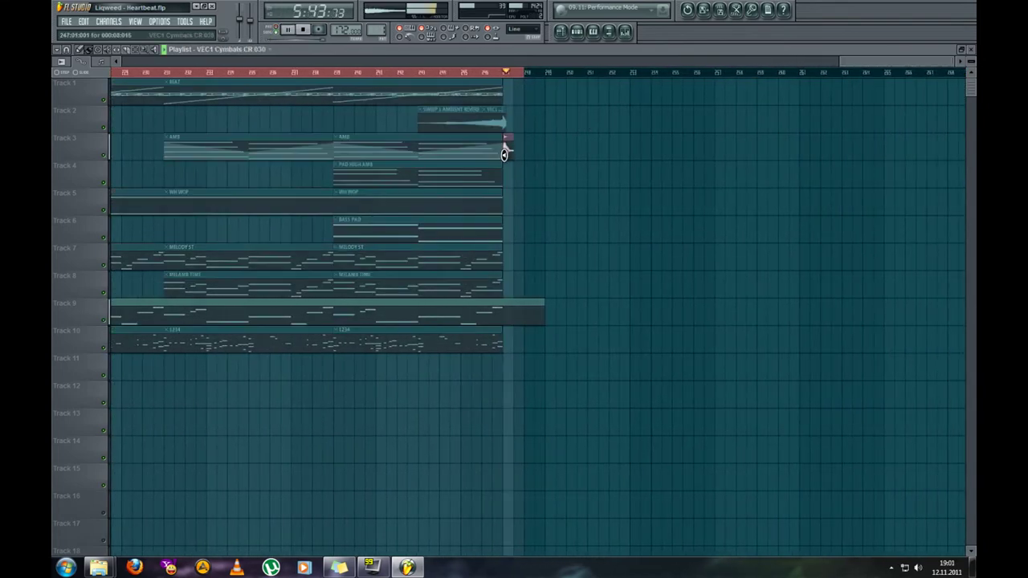
{"action": "key", "text": "space"}
{"action": "left_click", "coordinate": [971, 50]}
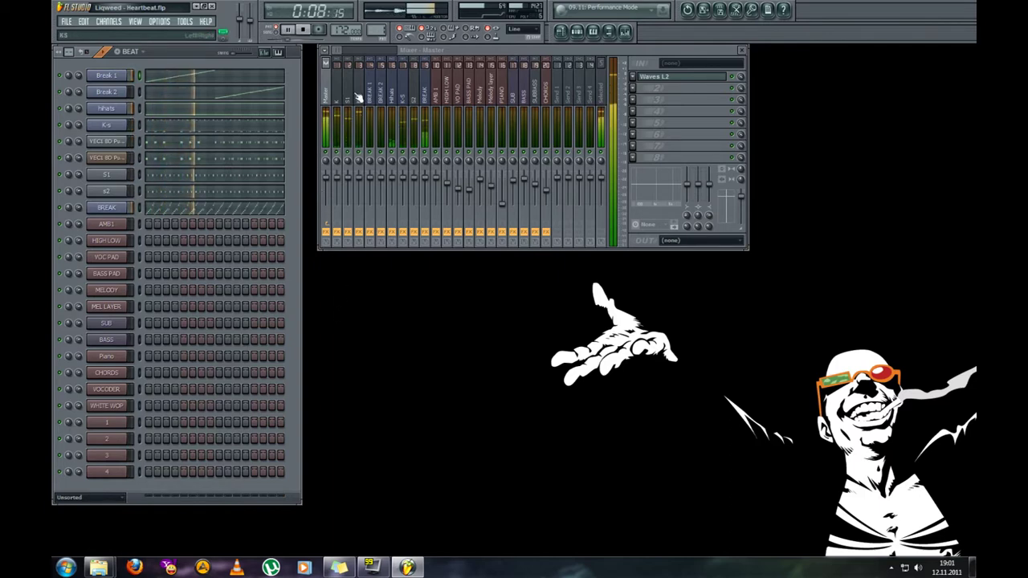
Solo the Break 1 channel of the BEAT pattern and bring Break 2 back in alongside it during playback.
{"action": "left_click", "coordinate": [327, 79]}
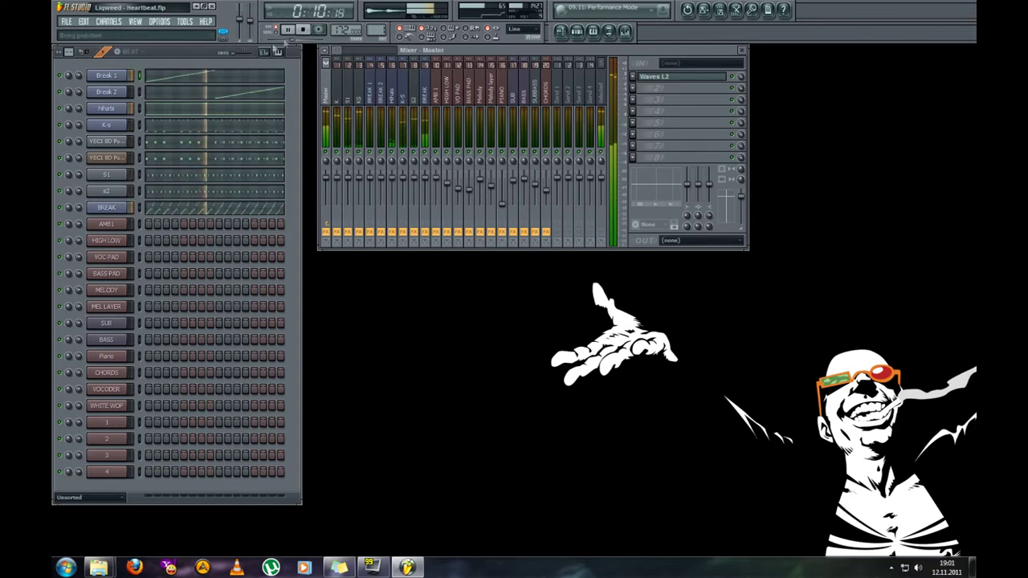
{"action": "right_click", "coordinate": [60, 76]}
{"action": "left_click", "coordinate": [68, 82]}
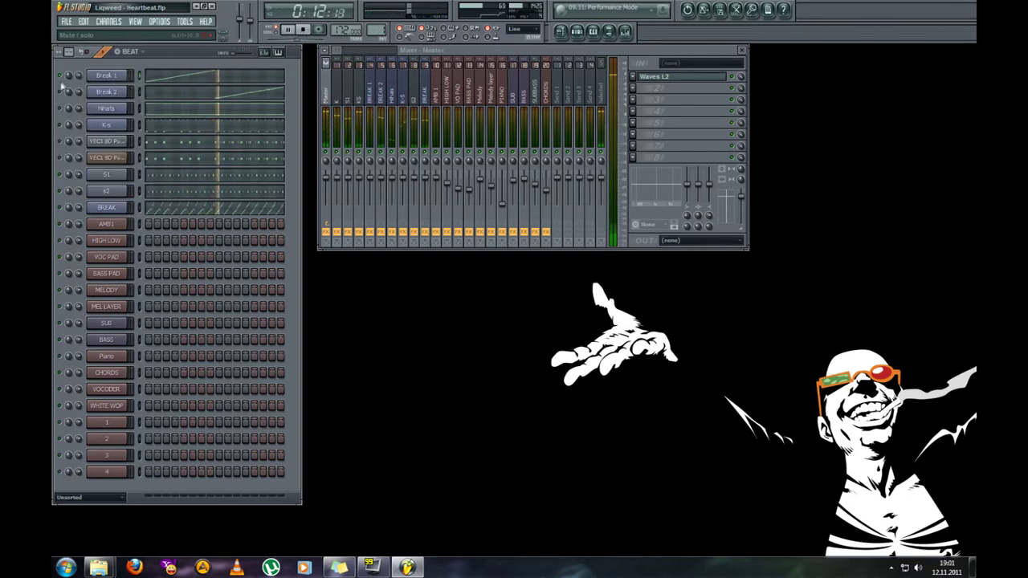
{"action": "left_click", "coordinate": [61, 92]}
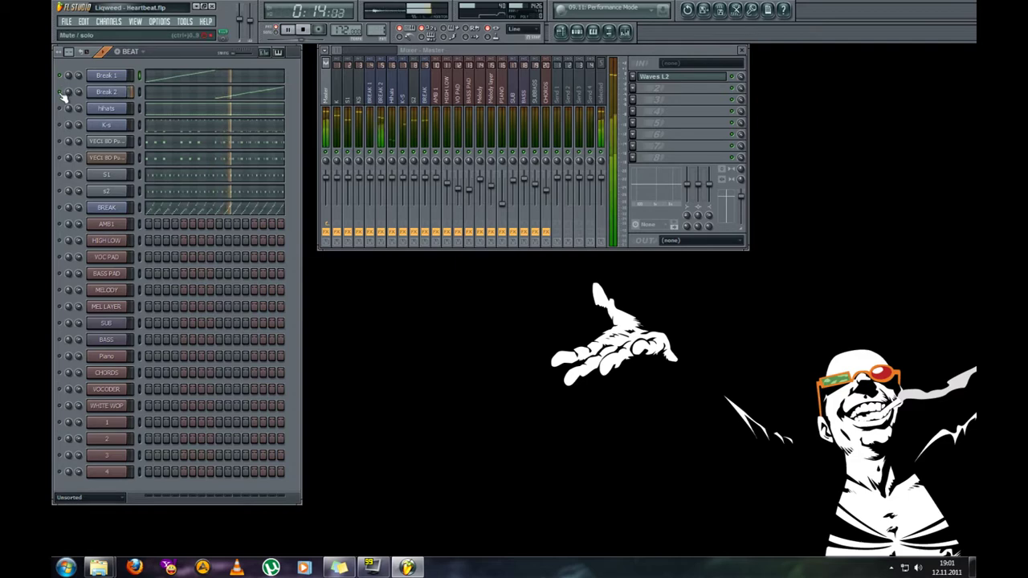
Inspect the Fruity Parametric EQ 2 curve on the BREAK 2 mixer track.
{"action": "left_click", "coordinate": [381, 98]}
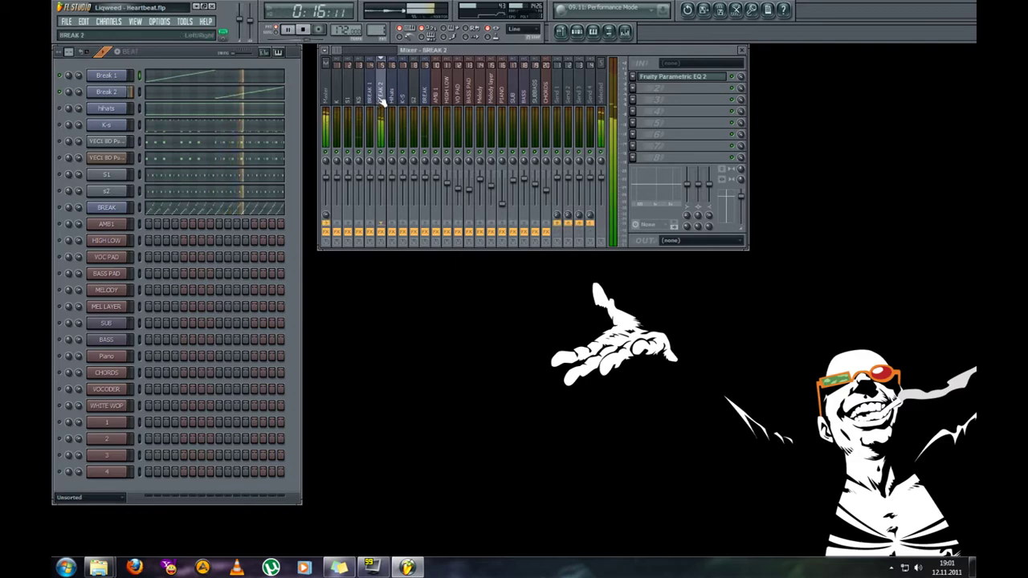
{"action": "left_click", "coordinate": [675, 77]}
{"action": "left_click", "coordinate": [677, 78]}
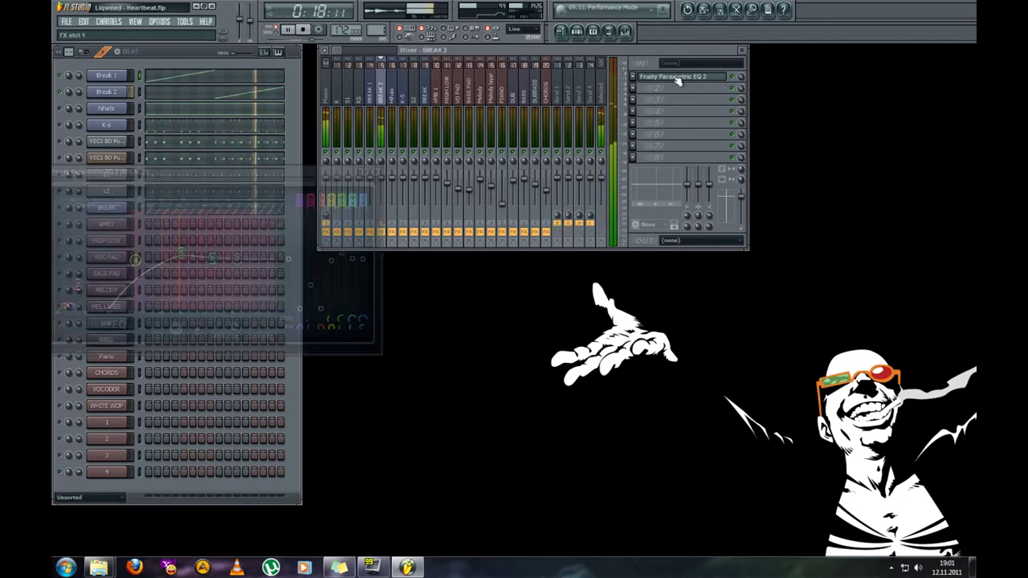
Listen to the hihats channel on its own and examine its Fruity Parametric EQ 2 curve and piano roll notes.
{"action": "left_click", "coordinate": [61, 109]}
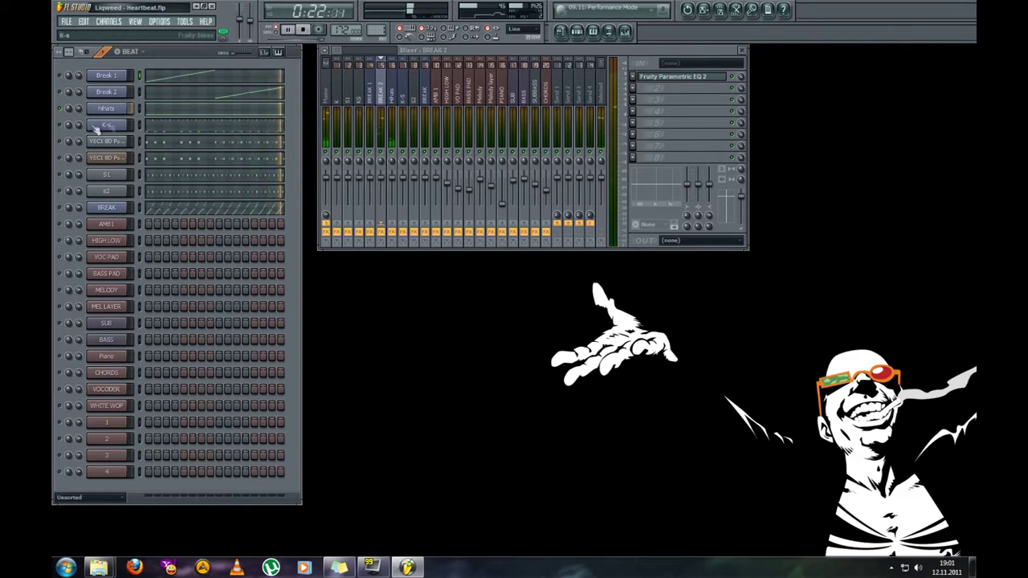
{"action": "left_click", "coordinate": [393, 93]}
{"action": "left_click", "coordinate": [709, 78]}
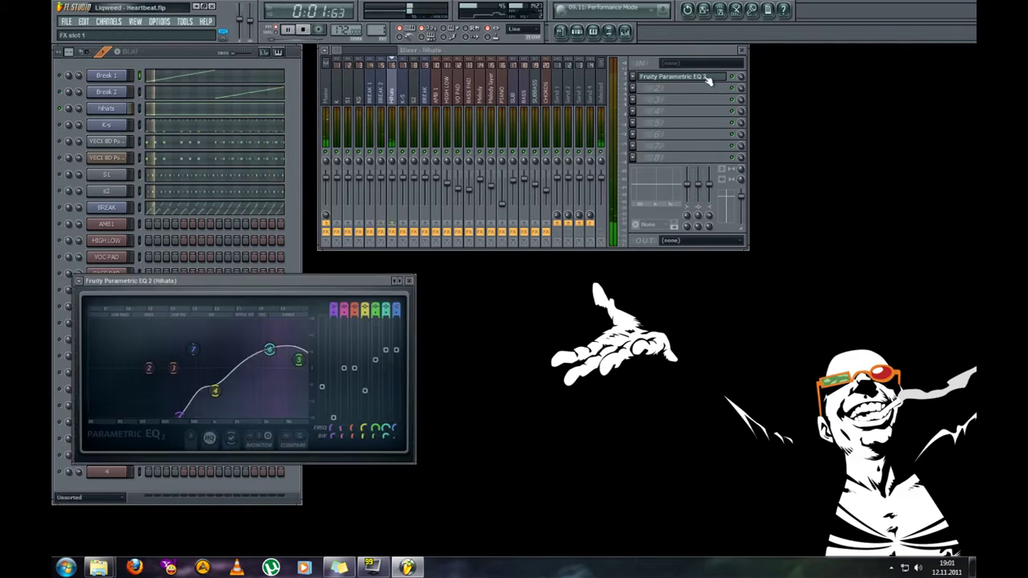
{"action": "left_click", "coordinate": [709, 78]}
{"action": "left_click", "coordinate": [220, 116]}
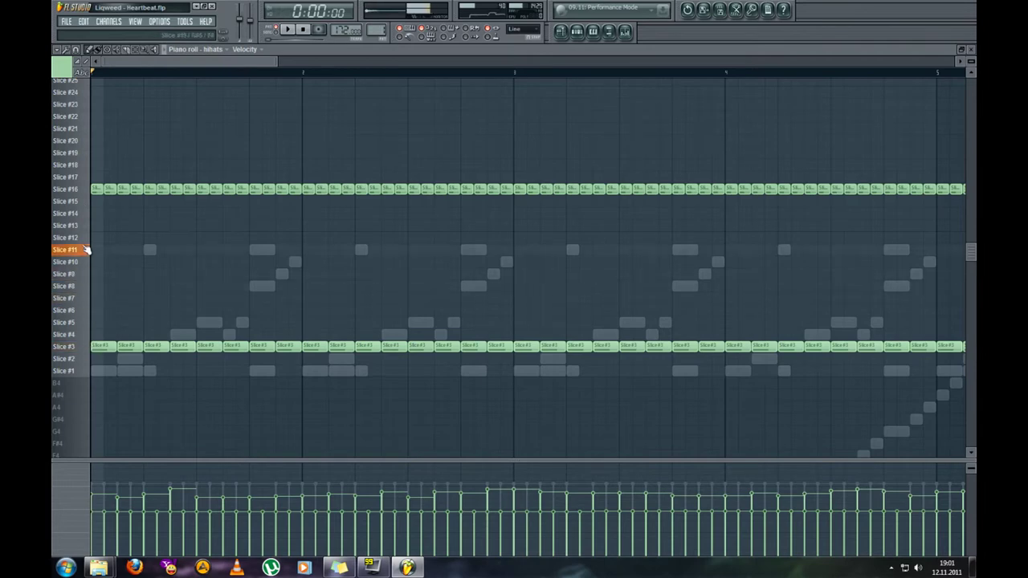
{"action": "left_click", "coordinate": [971, 50]}
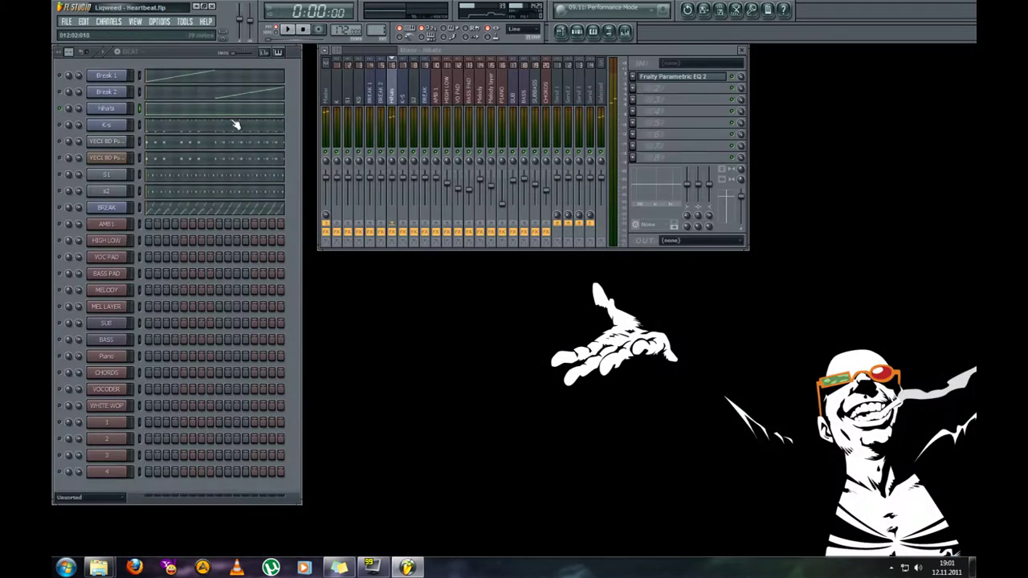
Play the K-s channel on its own and inspect the Fruity Parametric EQ 2 on its mixer track.
{"action": "left_click", "coordinate": [58, 125]}
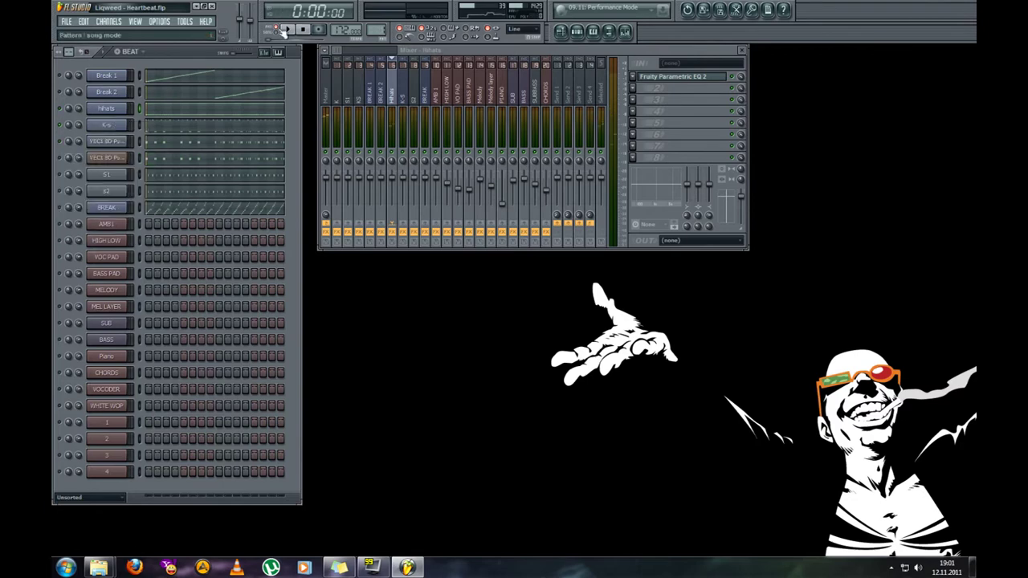
{"action": "left_click", "coordinate": [287, 30]}
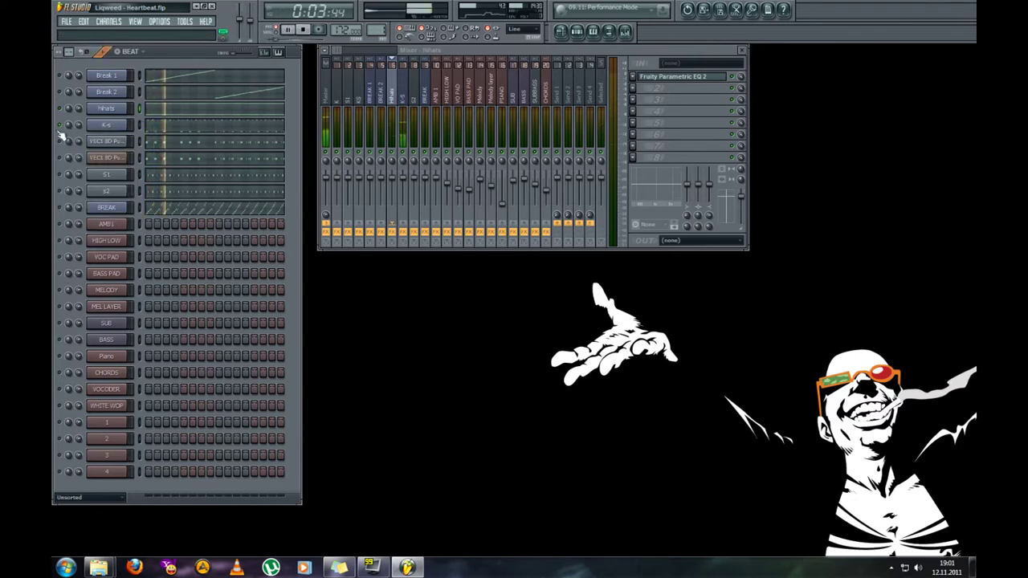
{"action": "left_click", "coordinate": [405, 96]}
{"action": "left_click", "coordinate": [666, 79]}
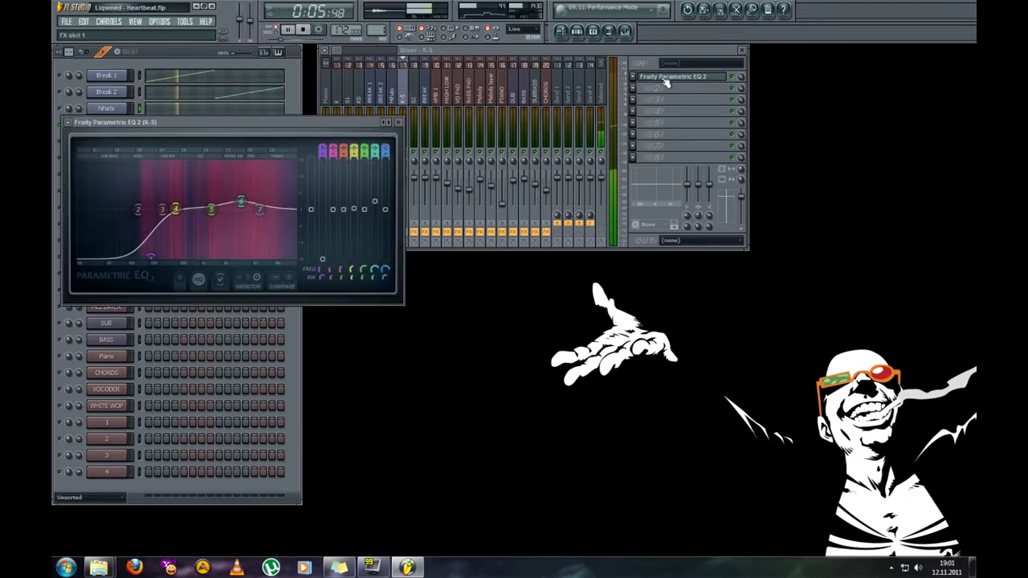
{"action": "left_click", "coordinate": [666, 79]}
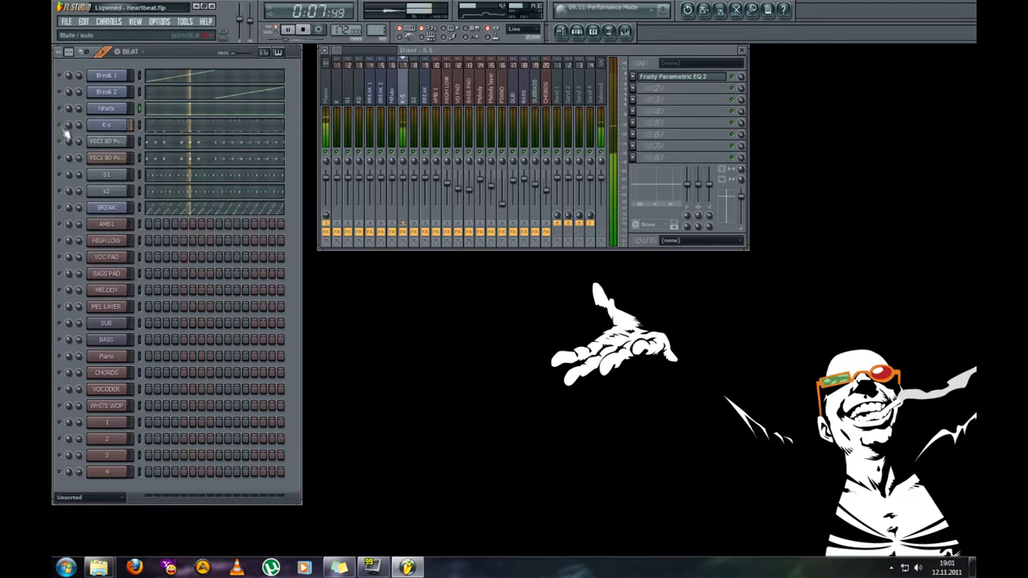
Check the effects on the K mixer track and the Fruity Multiband Compressor settings on the KS track.
{"action": "left_click", "coordinate": [341, 103]}
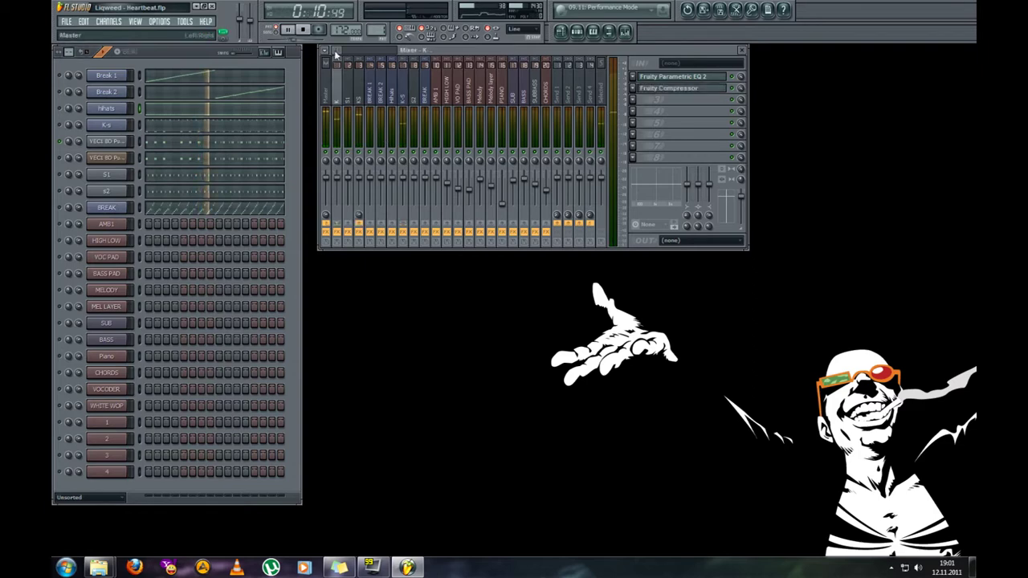
{"action": "left_click", "coordinate": [362, 107]}
{"action": "left_click", "coordinate": [711, 78]}
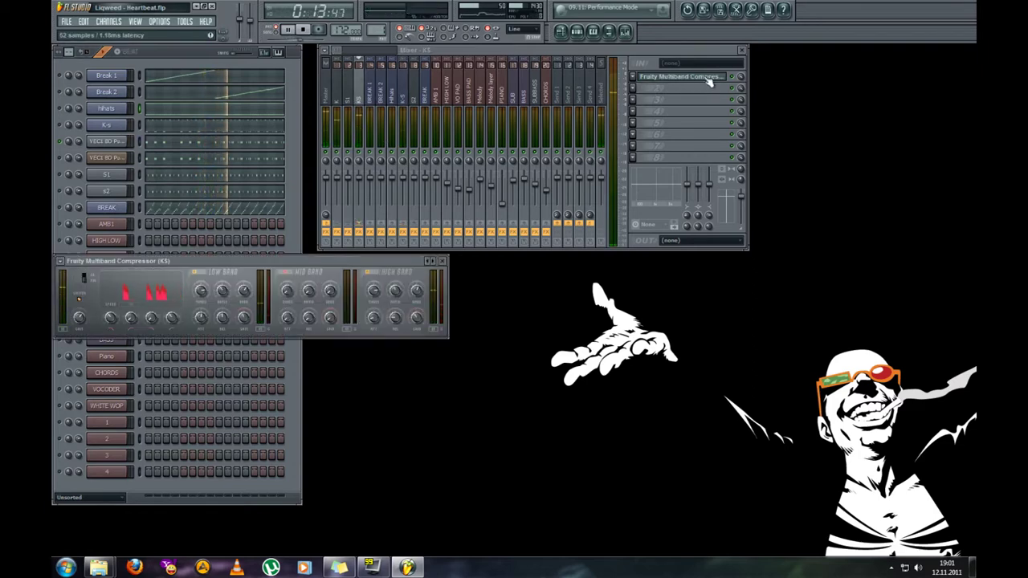
{"action": "left_click", "coordinate": [710, 77]}
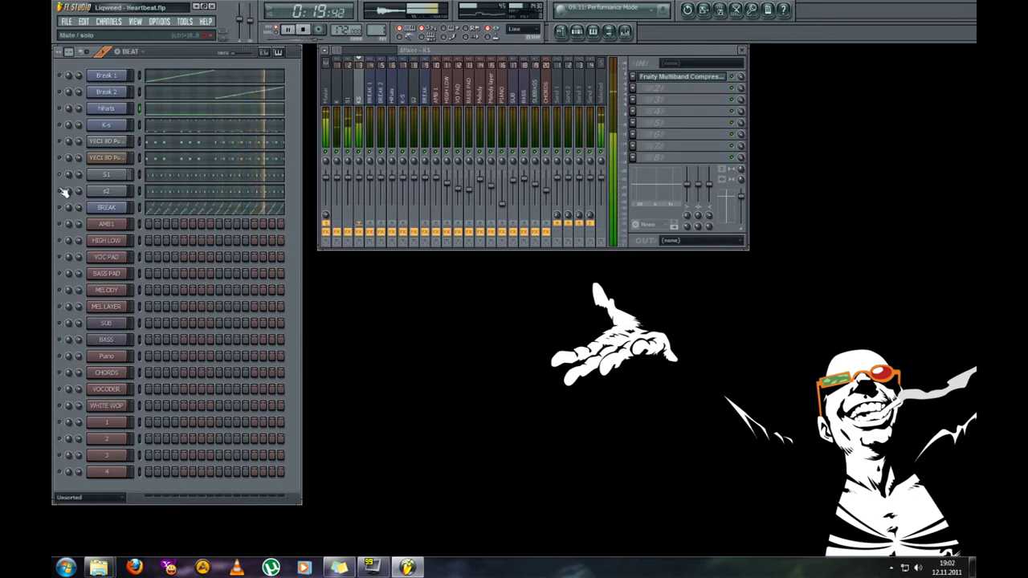
Inspect the Fruity Compressor settings on the S2 mixer track and stop playback.
{"action": "left_click", "coordinate": [418, 97]}
{"action": "left_click", "coordinate": [418, 97]}
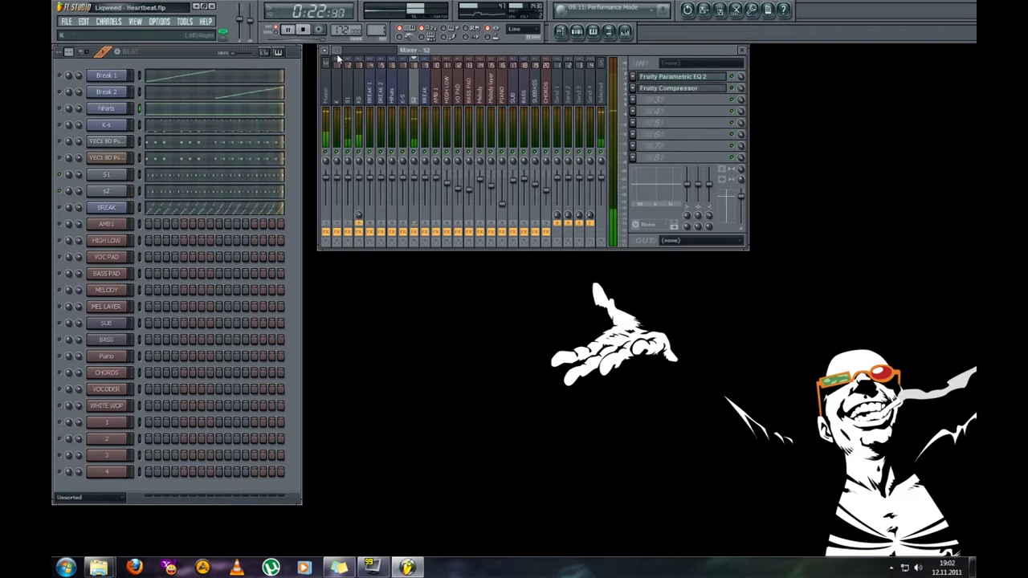
{"action": "left_click", "coordinate": [725, 90]}
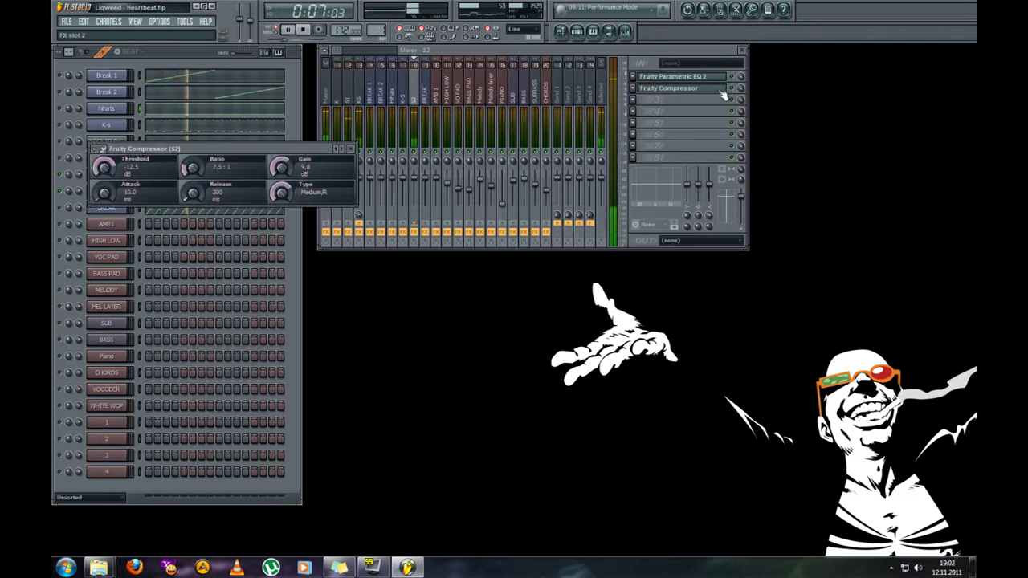
{"action": "left_click", "coordinate": [723, 91]}
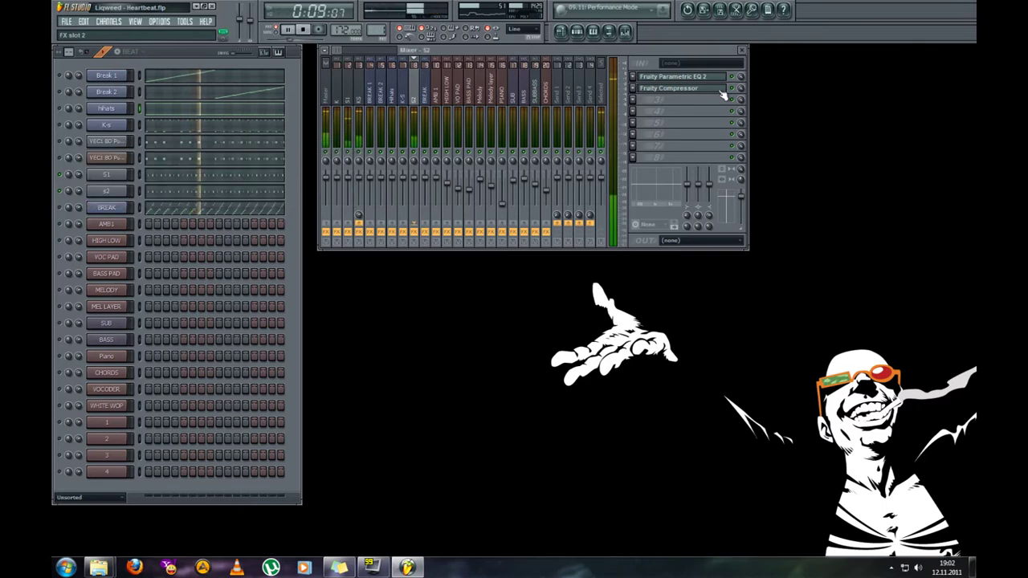
{"action": "left_click", "coordinate": [303, 31]}
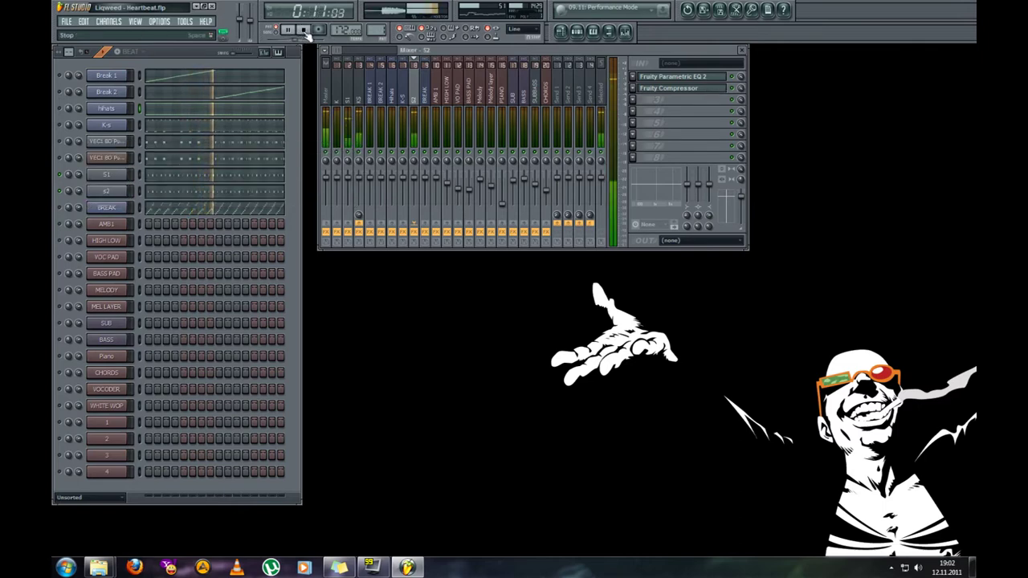
Play the BREAK channel on its own and inspect the Fruity Parametric EQ 2 curve on its mixer track.
{"action": "right_click", "coordinate": [60, 209]}
{"action": "left_click", "coordinate": [64, 213]}
{"action": "left_click", "coordinate": [289, 30]}
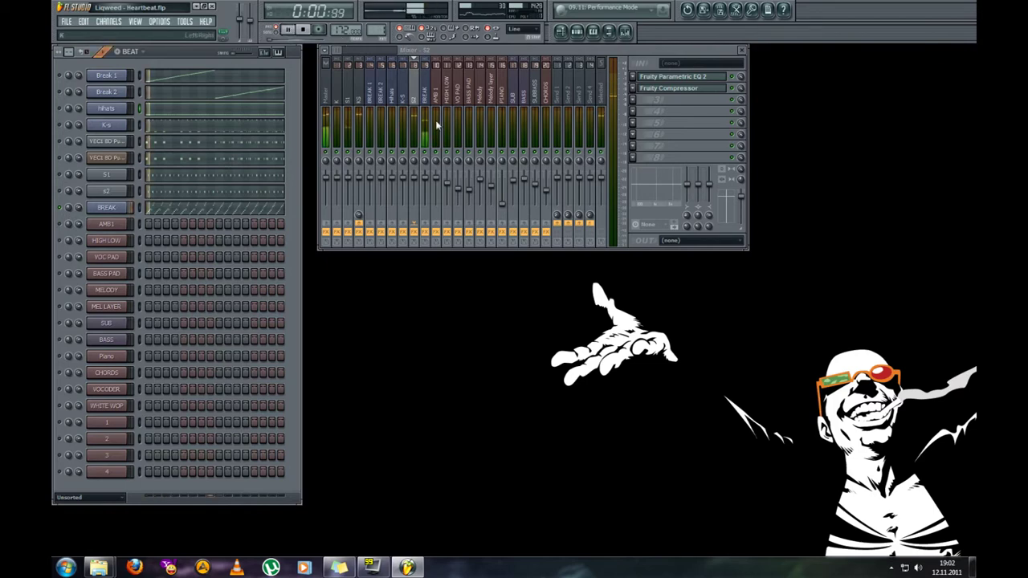
{"action": "left_click", "coordinate": [425, 96]}
{"action": "left_click", "coordinate": [679, 78]}
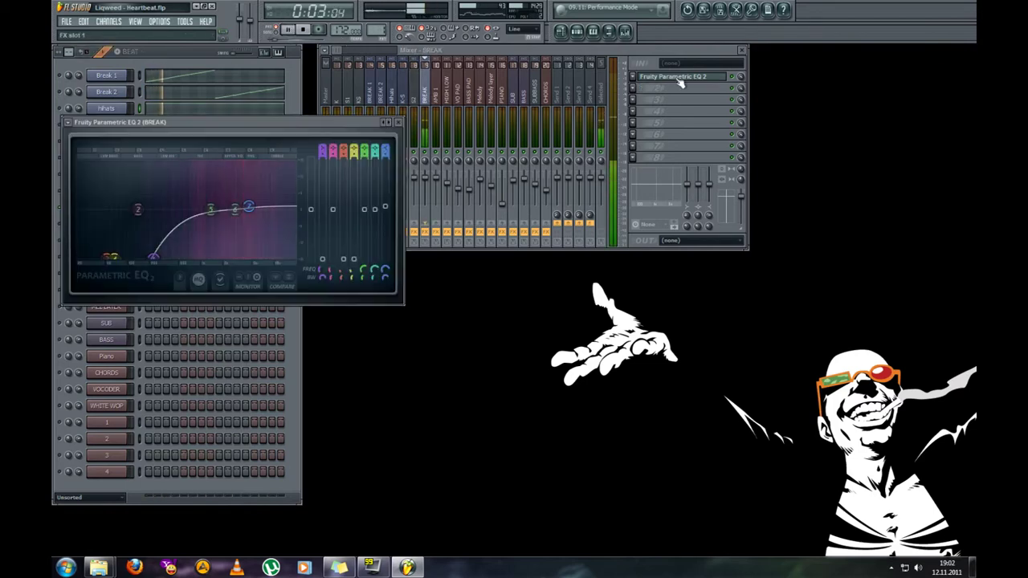
{"action": "left_click", "coordinate": [680, 79]}
Examine the sliced notes in the BREAK channel's piano roll and stop playback.
{"action": "left_click", "coordinate": [195, 214]}
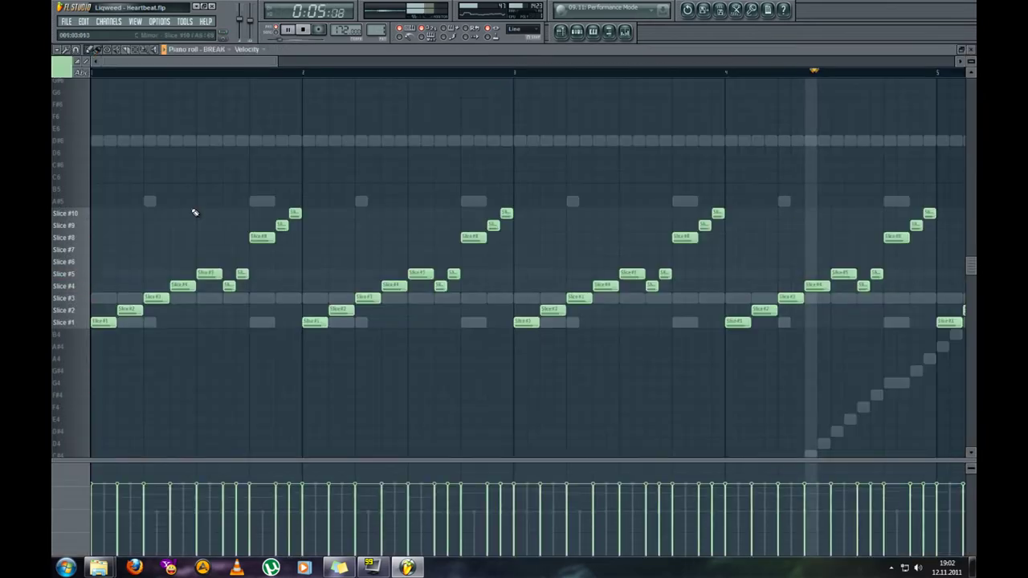
{"action": "scroll", "coordinate": [196, 212], "scroll_direction": "down", "scroll_amount": 10}
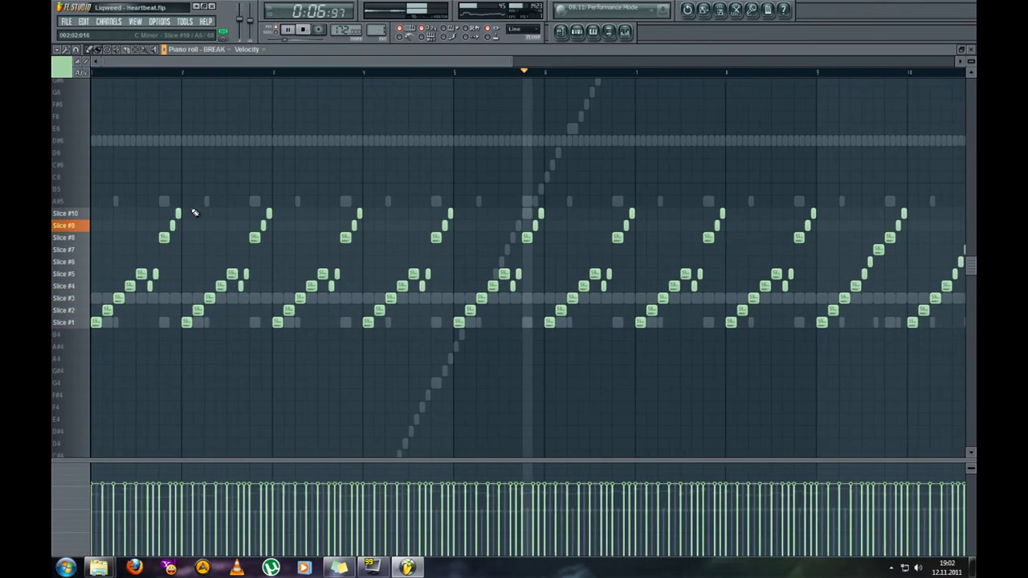
{"action": "key", "text": "space"}
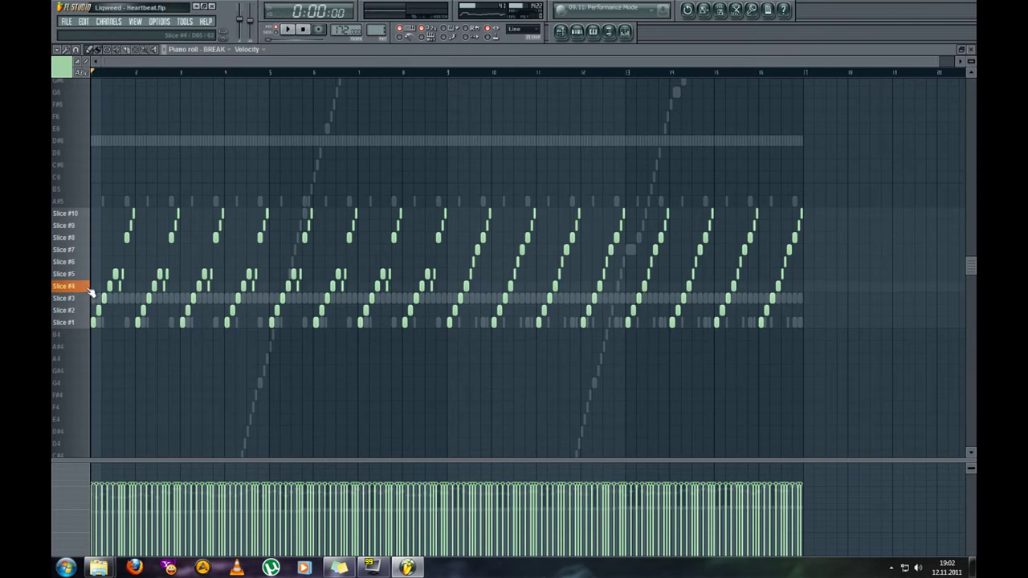
{"action": "left_click_drag", "start_coordinate": [91, 236], "coordinate": [90, 216]}
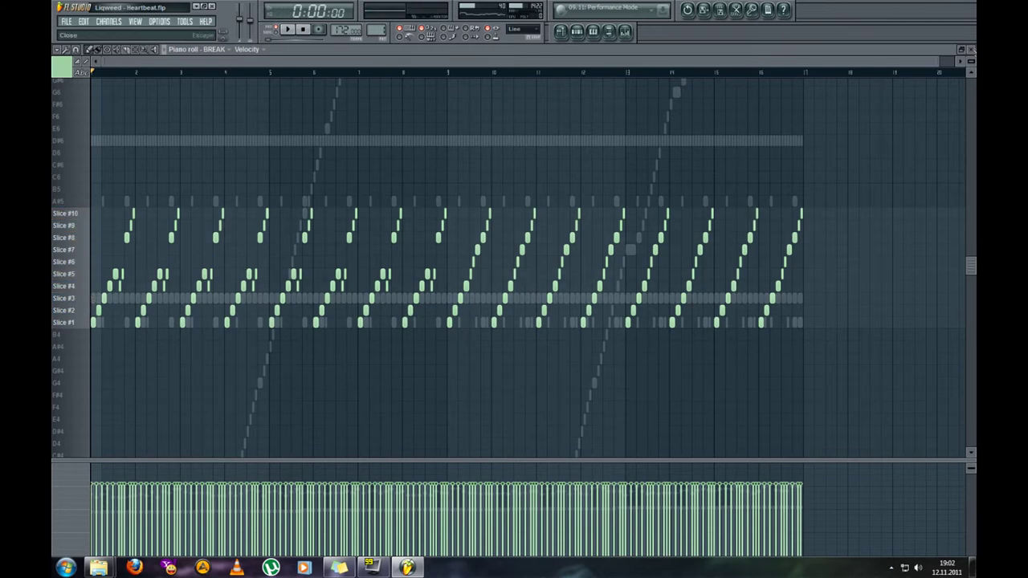
{"action": "left_click", "coordinate": [971, 49]}
Play the AMB pattern with only the AMB1 channel active and check the effects on the AMB 1 mixer track.
{"action": "left_click_drag", "start_coordinate": [375, 29], "coordinate": [375, 25]}
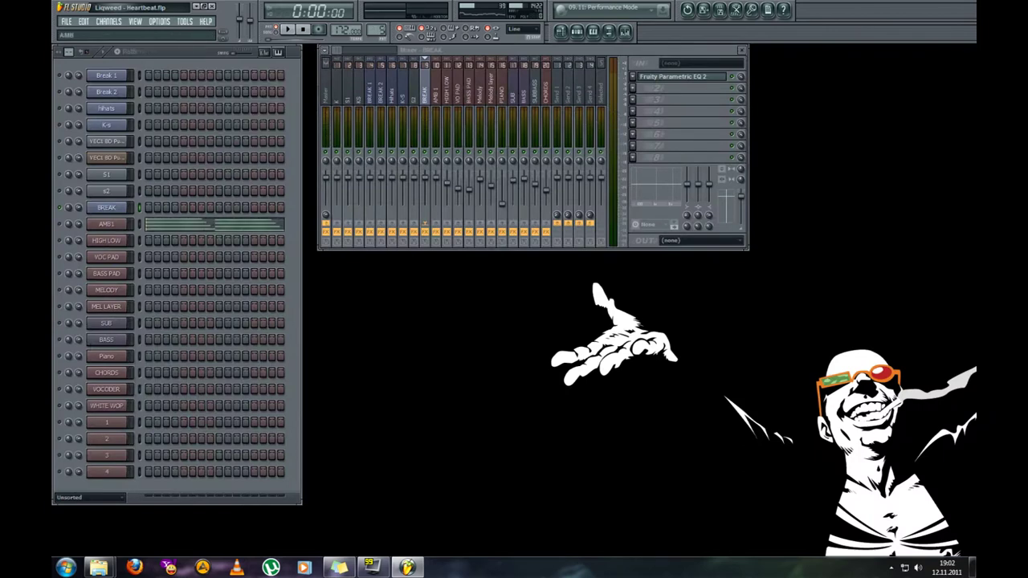
{"action": "right_click", "coordinate": [59, 224]}
{"action": "left_click", "coordinate": [68, 228]}
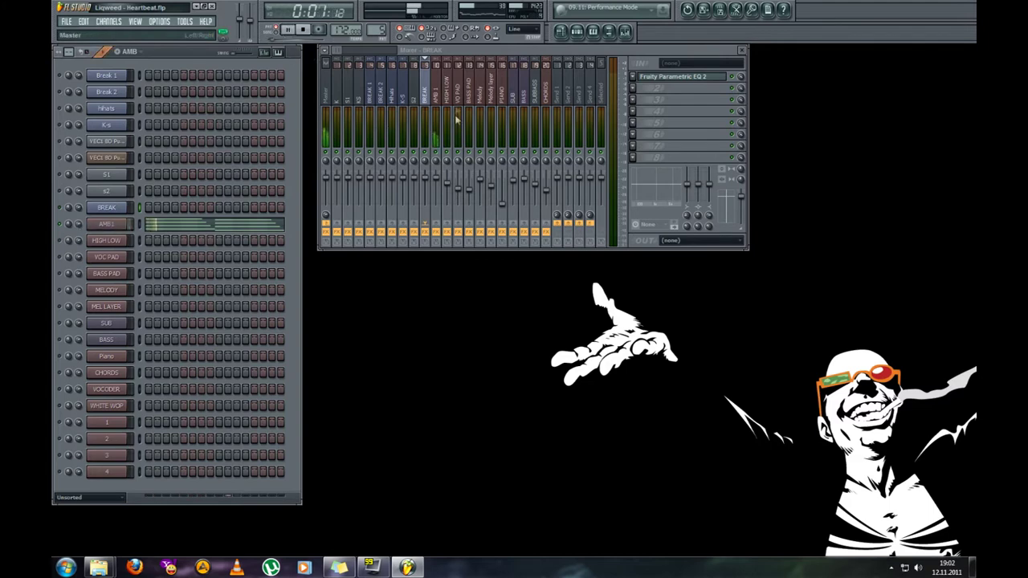
{"action": "left_click", "coordinate": [441, 97]}
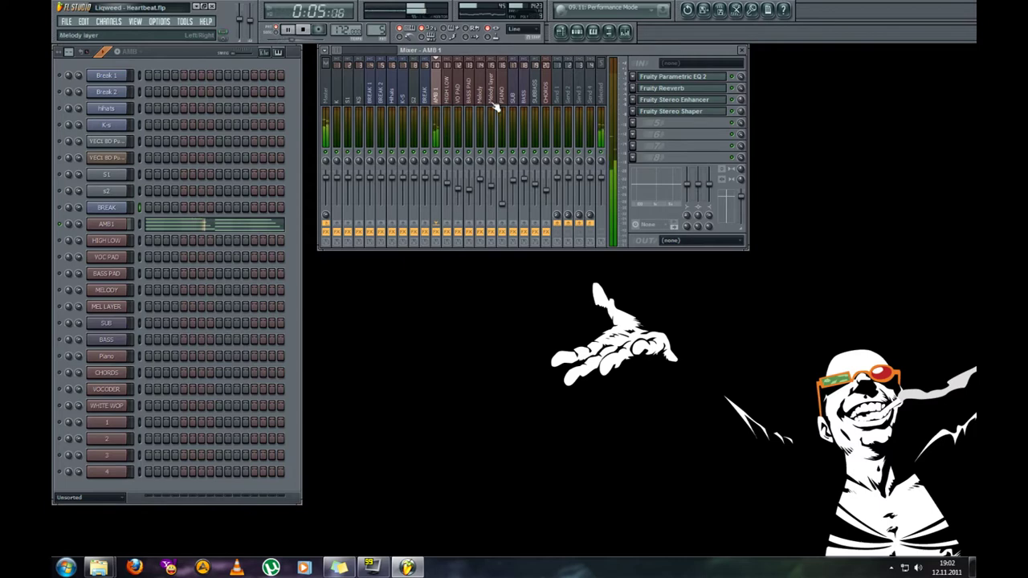
Examine the chord notes in the AMB1 channel's piano roll and stop playback.
{"action": "left_click", "coordinate": [257, 233]}
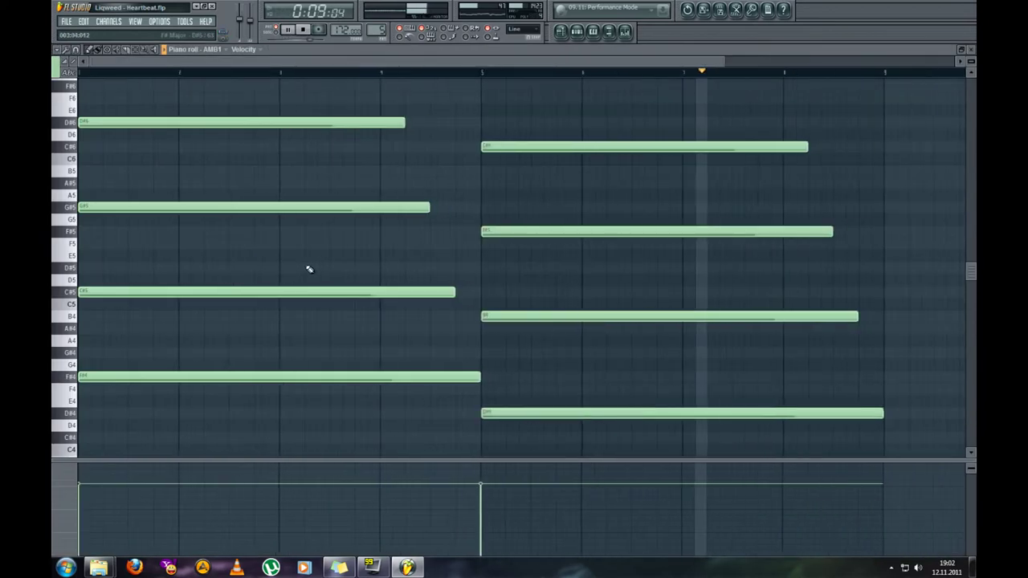
{"action": "scroll", "coordinate": [309, 269], "scroll_direction": "down", "scroll_amount": 2}
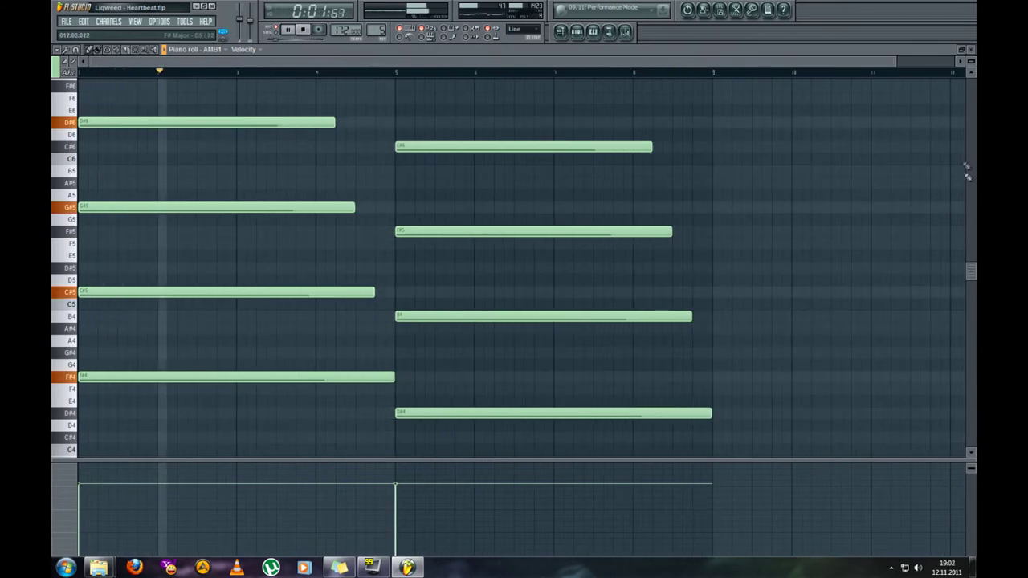
{"action": "left_click", "coordinate": [972, 51]}
{"action": "key", "text": "space"}
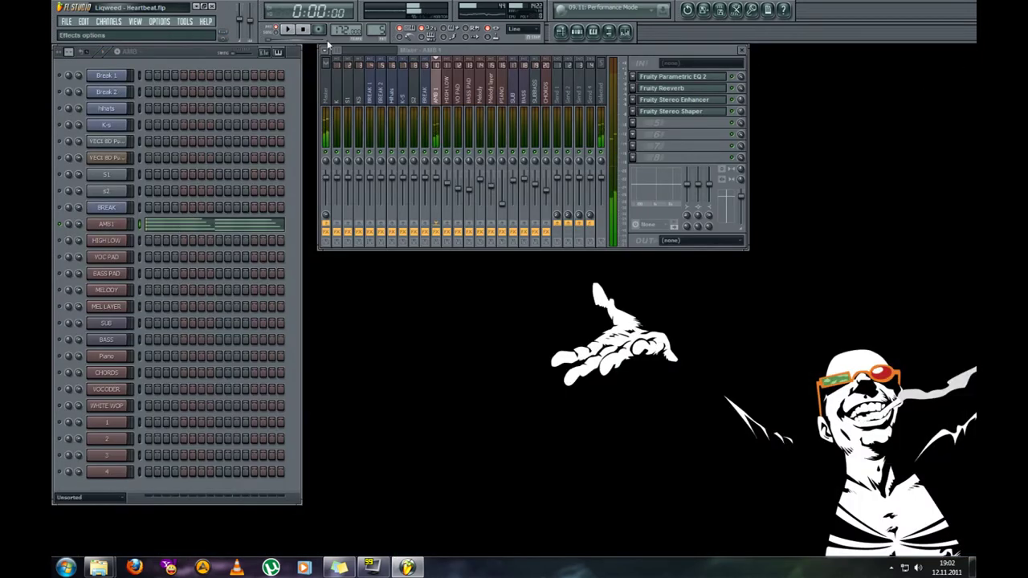
Re-enable all channels and play the PAD HIGH AMB pattern.
{"action": "right_click", "coordinate": [59, 227]}
{"action": "left_click", "coordinate": [67, 233]}
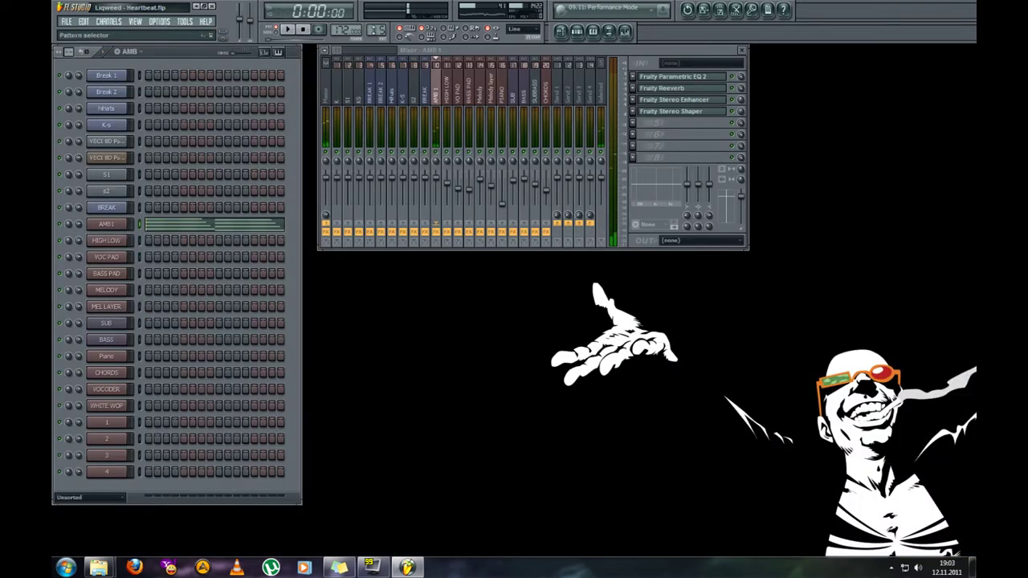
{"action": "left_click_drag", "start_coordinate": [374, 30], "coordinate": [374, 25]}
{"action": "key", "text": "space"}
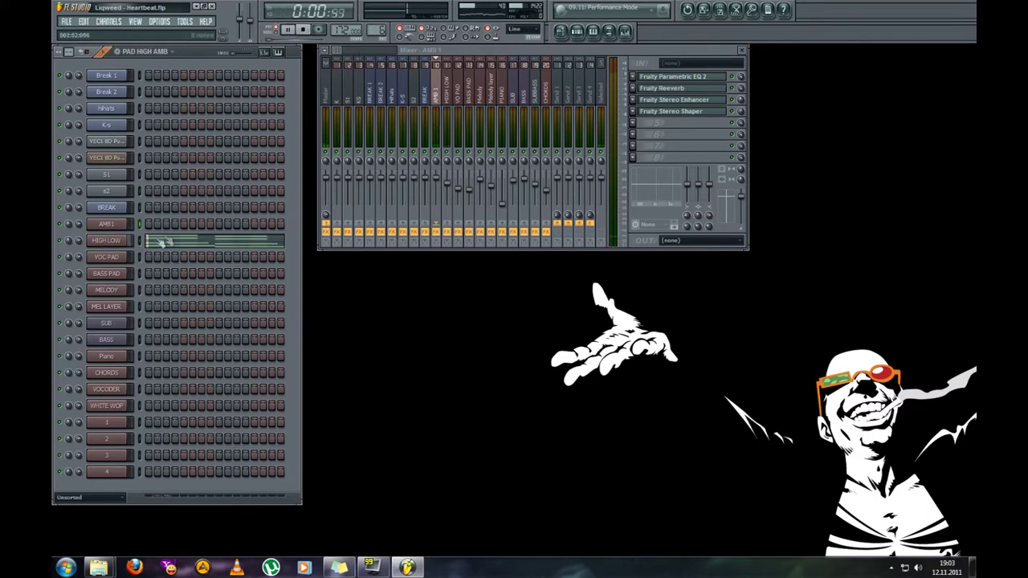
Examine the HIGH LOW channel's piano roll notes, mixer effects list and Nexus 2 preset.
{"action": "left_click", "coordinate": [164, 243]}
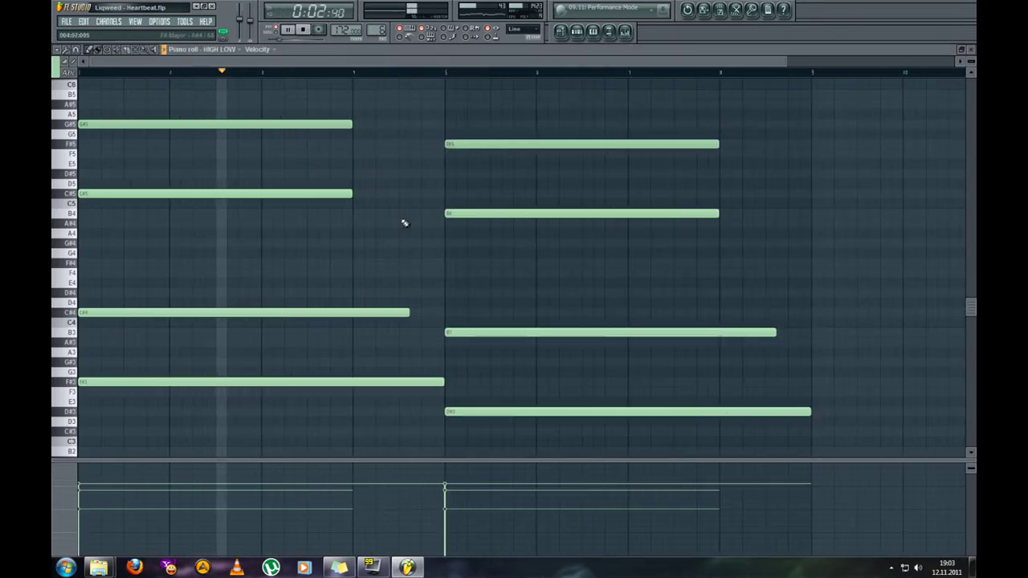
{"action": "mouse_move", "coordinate": [468, 214]}
{"action": "left_mouse_down"}
{"action": "mouse_move", "coordinate": [468, 223]}
{"action": "mouse_move", "coordinate": [469, 210]}
{"action": "left_mouse_up"}
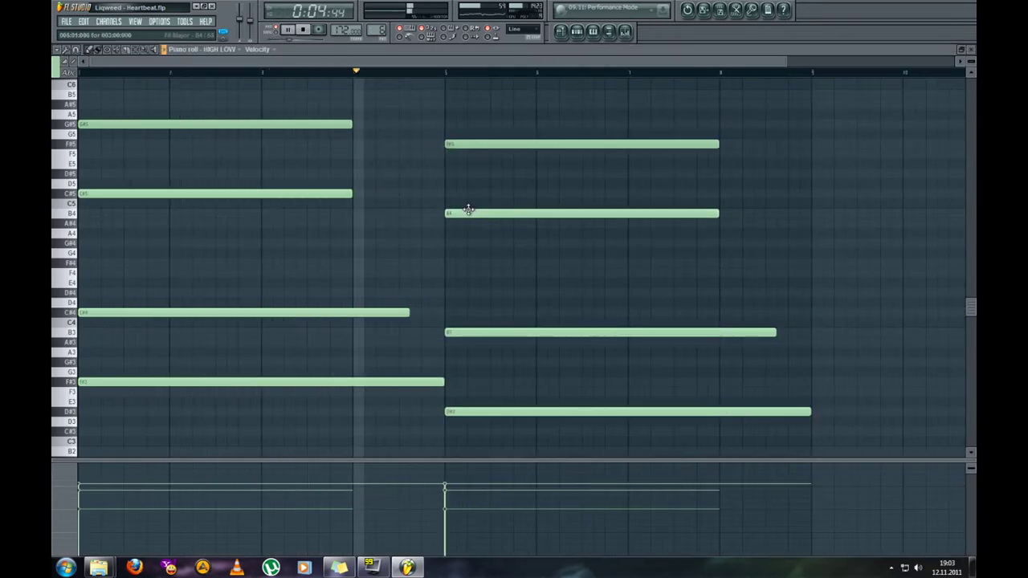
{"action": "left_click", "coordinate": [971, 51]}
{"action": "left_click", "coordinate": [451, 98]}
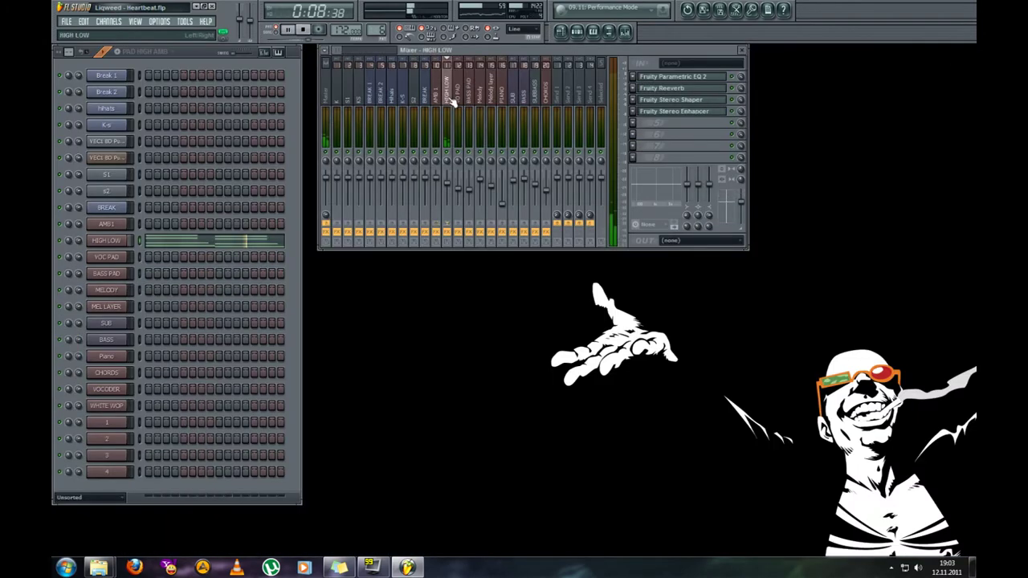
{"action": "left_click", "coordinate": [106, 240]}
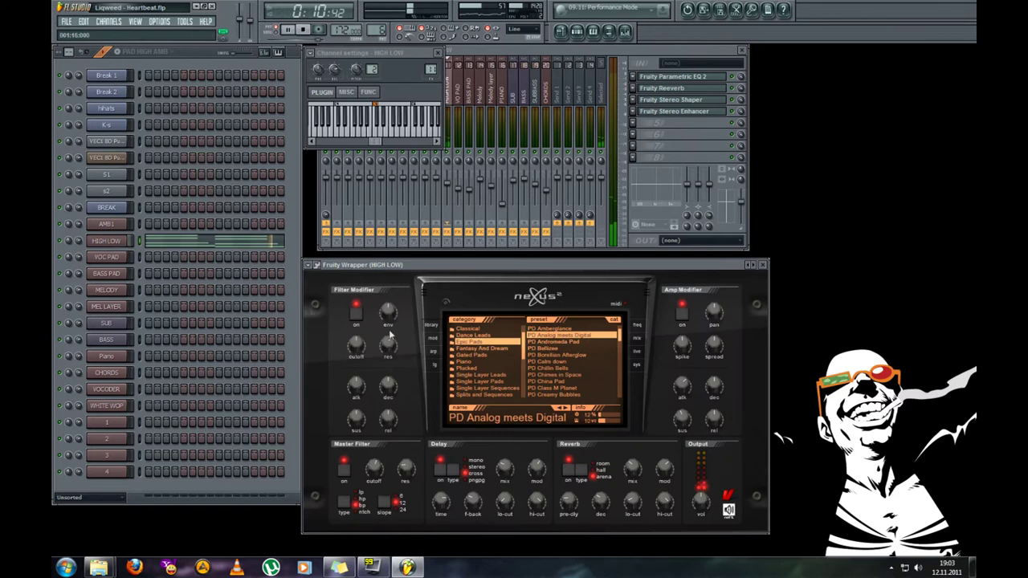
{"action": "left_click", "coordinate": [765, 266]}
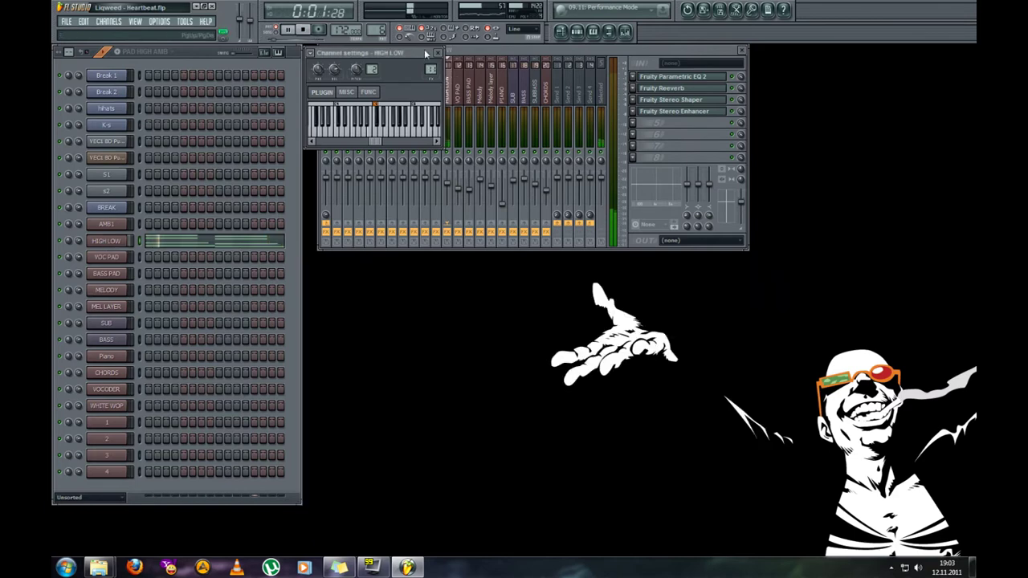
{"action": "left_click", "coordinate": [438, 53]}
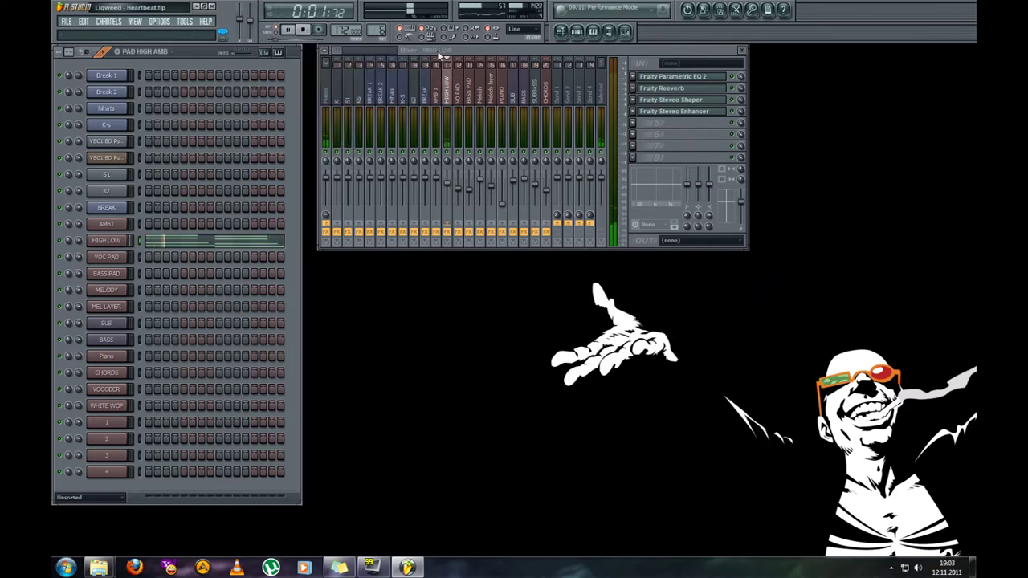
Inspect the Fruity Stereo Shaper, Fruity Stereo Enhancer and Fruity Parametric EQ 2 on the HIGH LOW mixer track, and stop playback.
{"action": "left_click", "coordinate": [715, 102]}
{"action": "left_click", "coordinate": [714, 102]}
{"action": "left_click", "coordinate": [715, 112]}
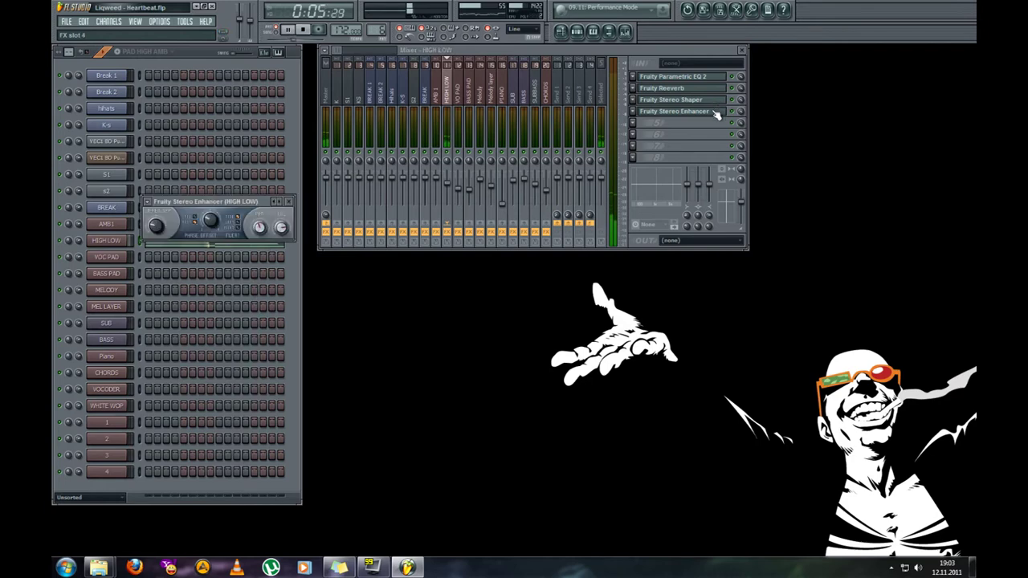
{"action": "left_click", "coordinate": [715, 111]}
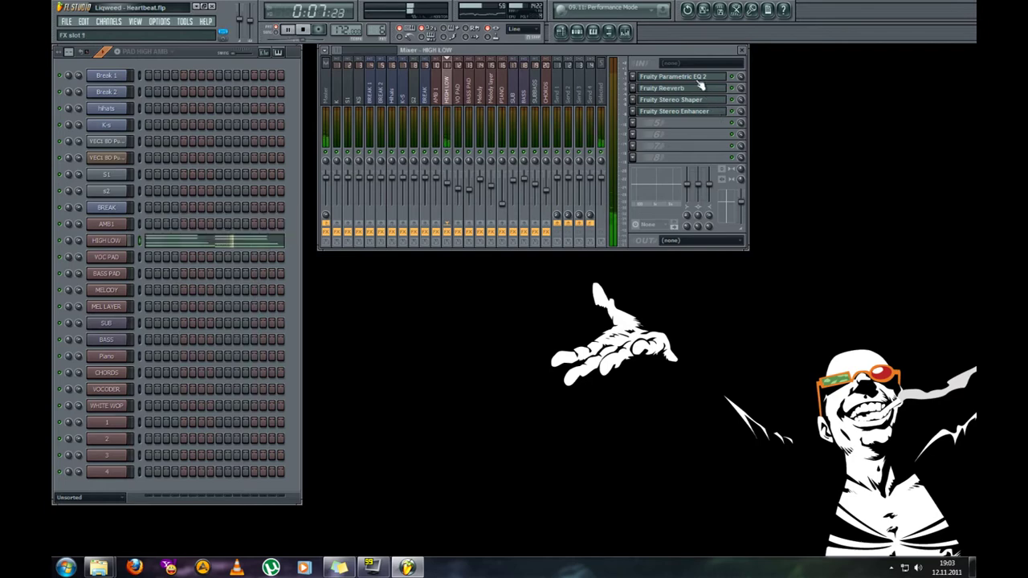
{"action": "left_click", "coordinate": [699, 79]}
{"action": "left_click", "coordinate": [699, 79]}
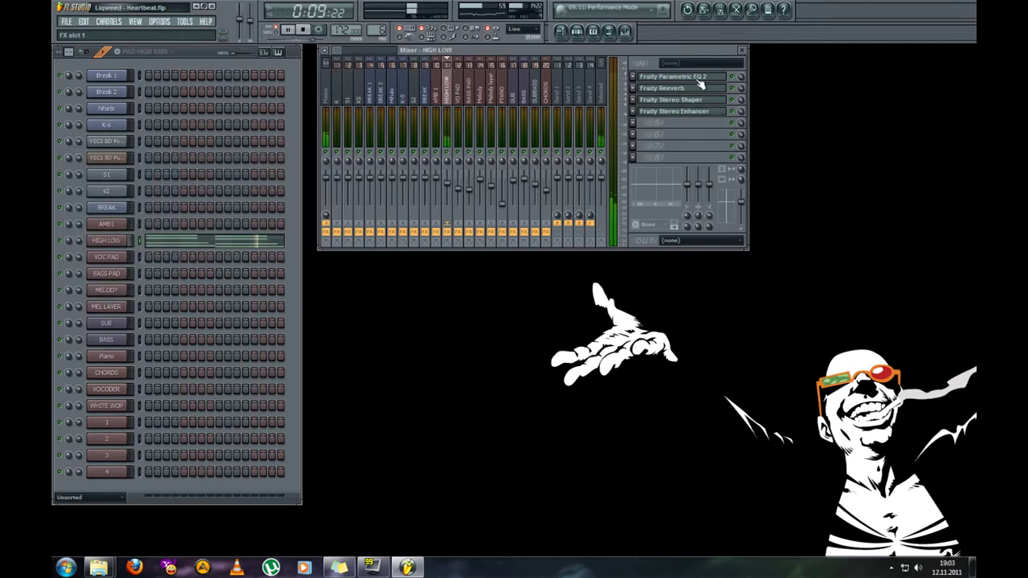
{"action": "left_click", "coordinate": [309, 32]}
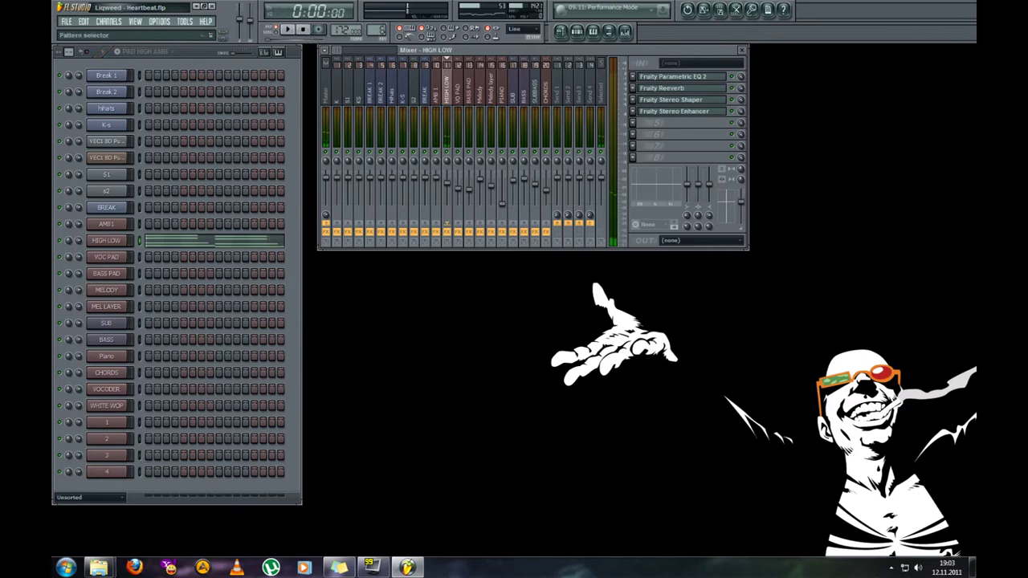
Play the VOC PAD pattern and check which Nexus 2 preset its channel uses.
{"action": "key", "text": "Down"}
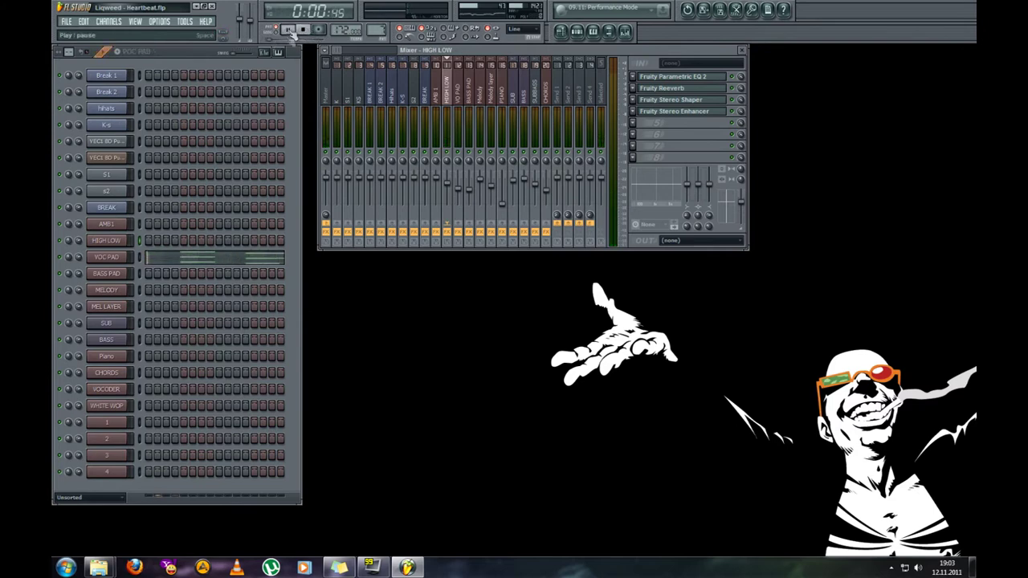
{"action": "left_click", "coordinate": [111, 258]}
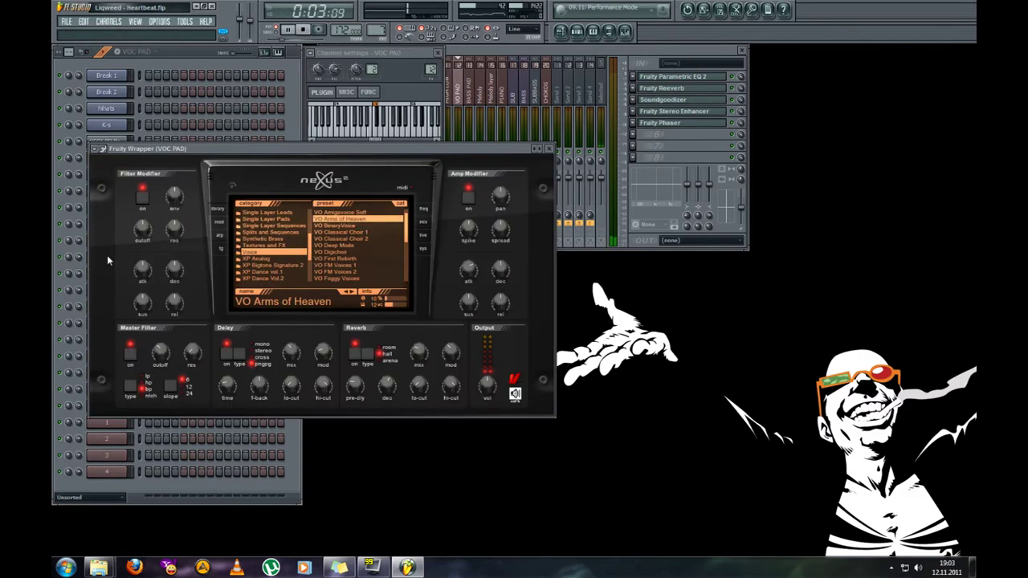
{"action": "left_click", "coordinate": [550, 150]}
{"action": "left_click", "coordinate": [439, 53]}
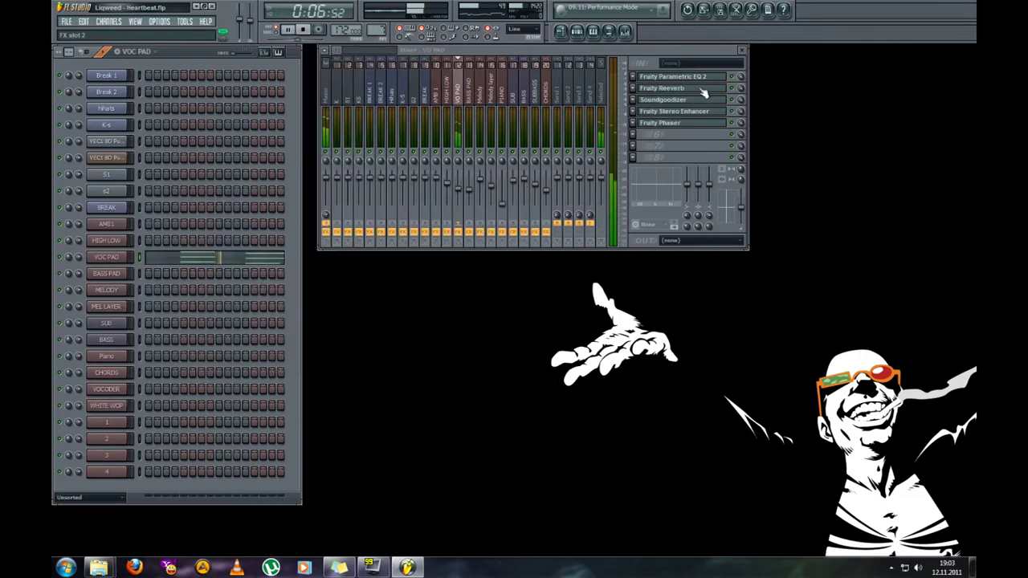
Inspect the Fruity Phaser settings on the VO PAD mixer track and the VOC PAD piano roll notes, and stop playback.
{"action": "left_click", "coordinate": [718, 125]}
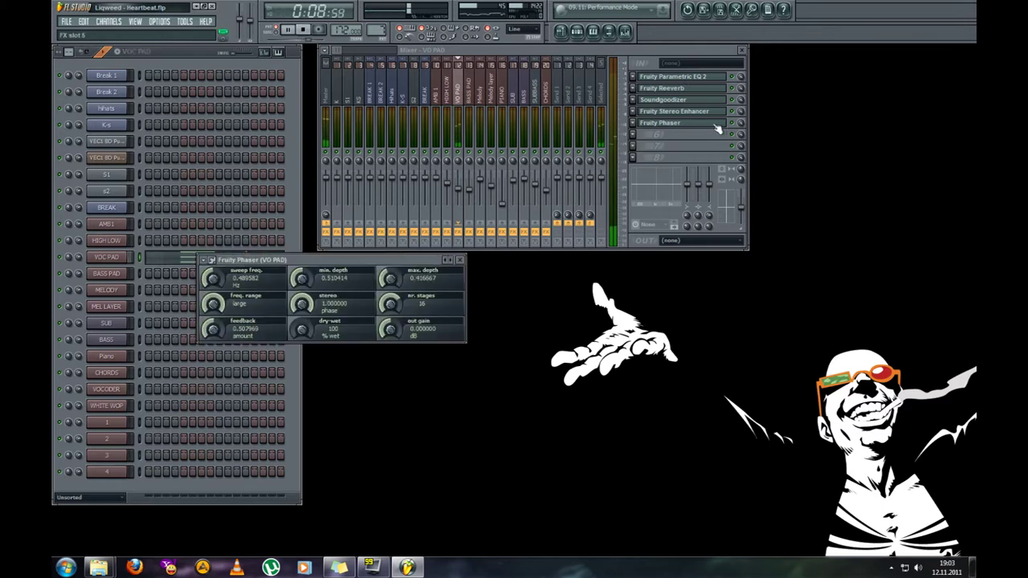
{"action": "left_click", "coordinate": [718, 127]}
{"action": "left_click", "coordinate": [182, 262]}
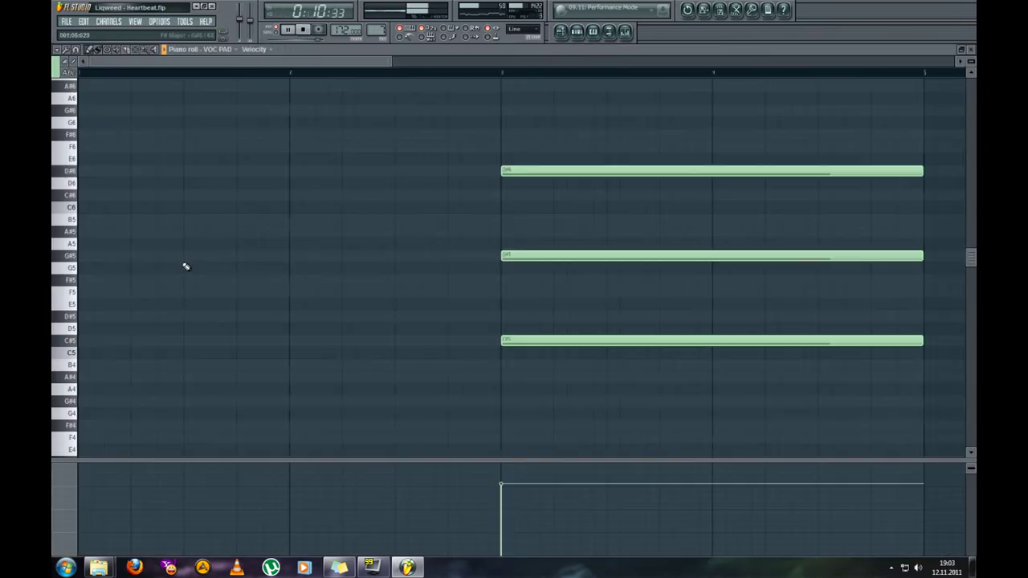
{"action": "scroll", "coordinate": [206, 276], "scroll_direction": "down", "scroll_amount": 3}
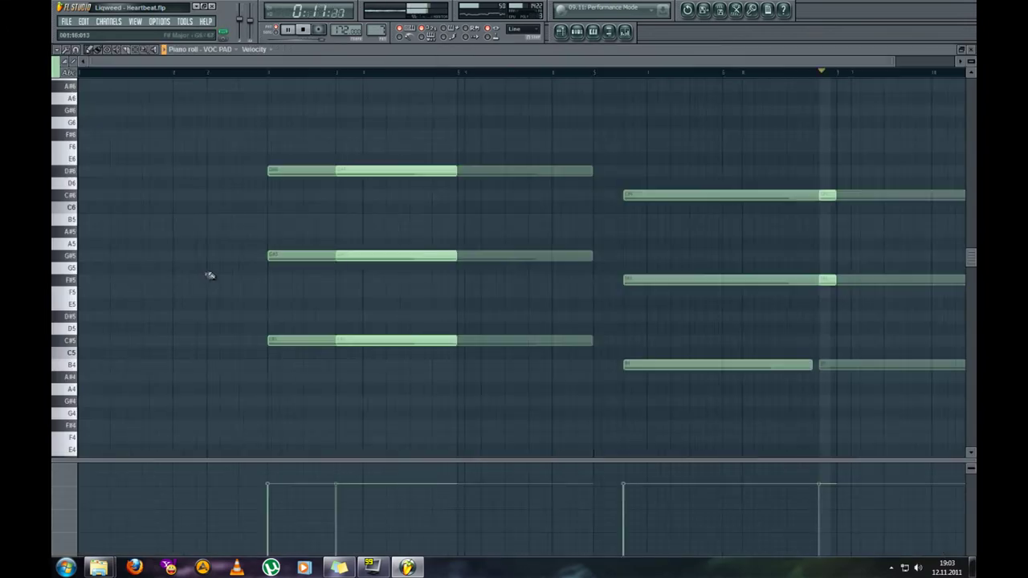
{"action": "left_click", "coordinate": [971, 51]}
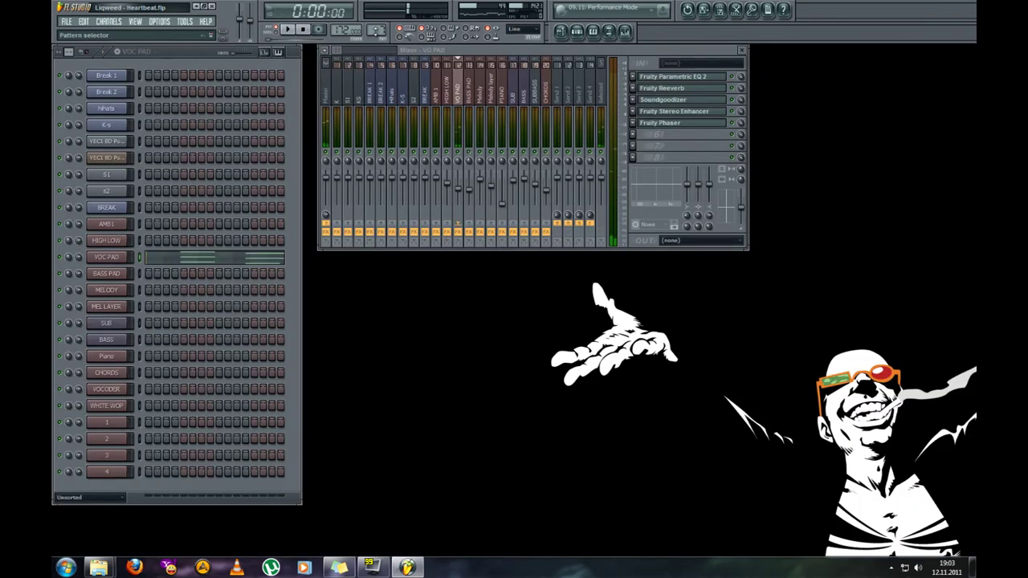
Play the BASS PAD pattern, view its piano roll notes and inspect the Fruity Stereo Shaper on its mixer track.
{"action": "left_click_drag", "start_coordinate": [376, 31], "coordinate": [376, 26]}
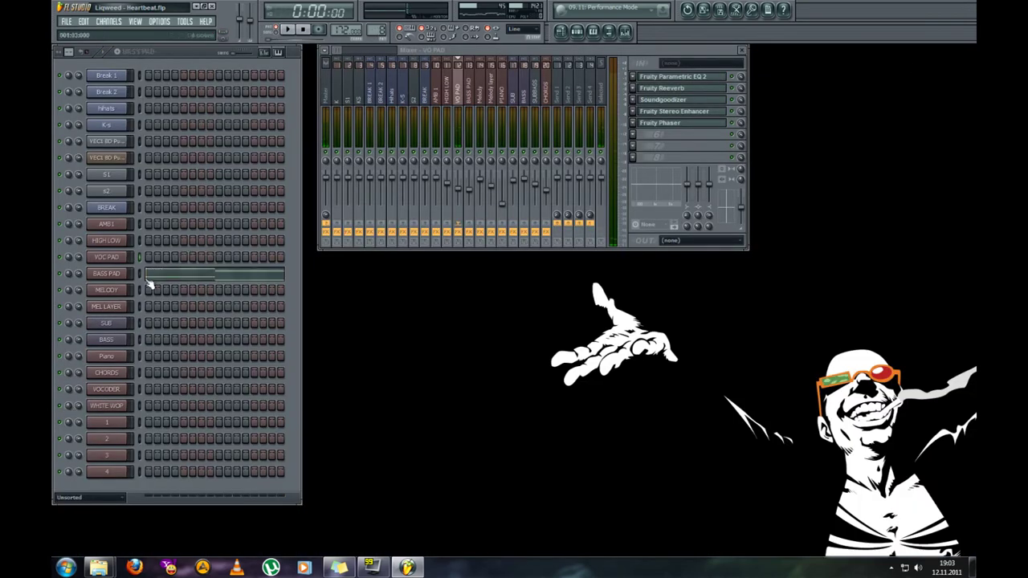
{"action": "left_click", "coordinate": [172, 280]}
{"action": "scroll", "coordinate": [172, 279], "scroll_direction": "down", "scroll_amount": 3}
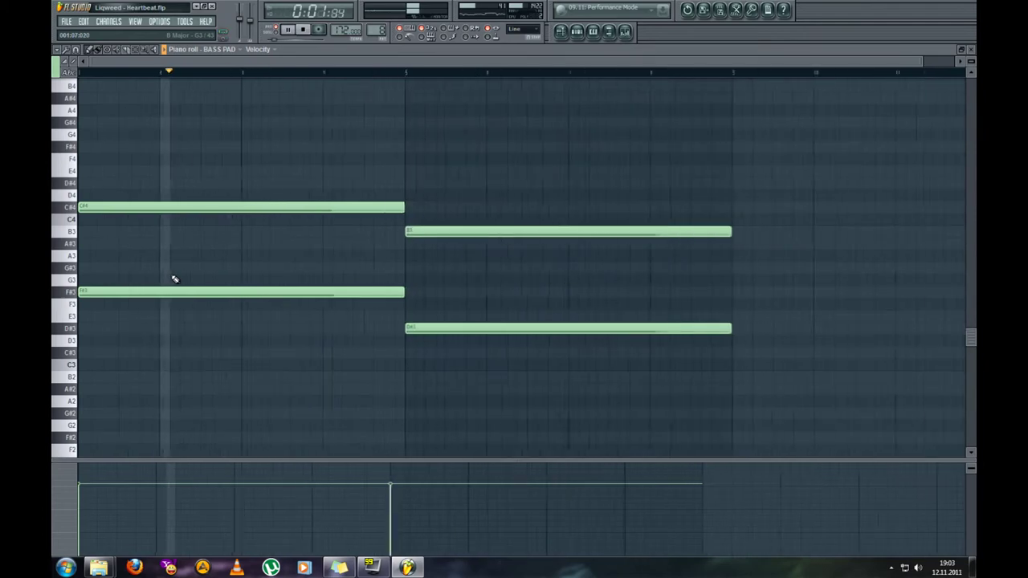
{"action": "left_click", "coordinate": [970, 51]}
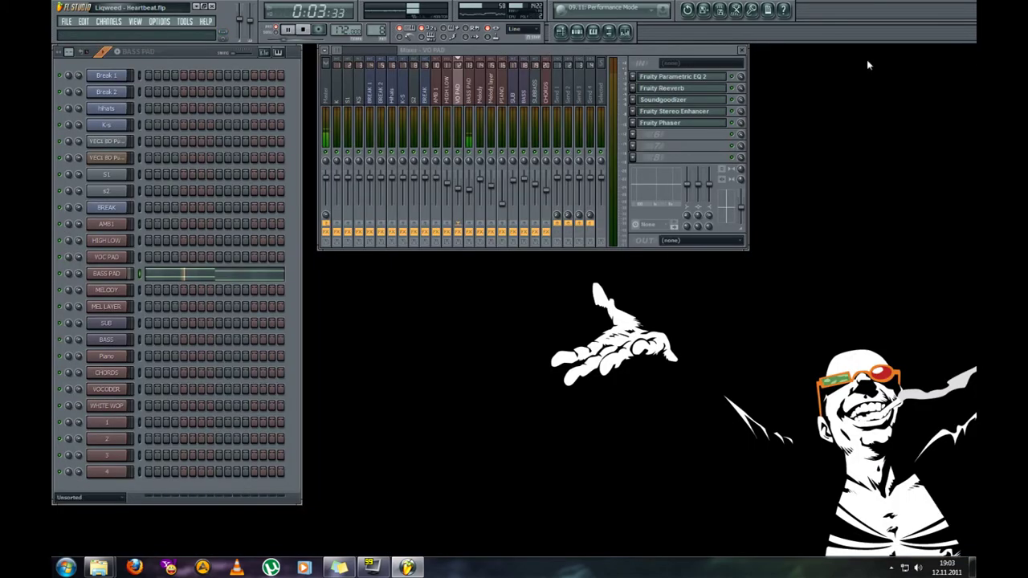
{"action": "left_click", "coordinate": [471, 104]}
{"action": "left_click", "coordinate": [721, 104]}
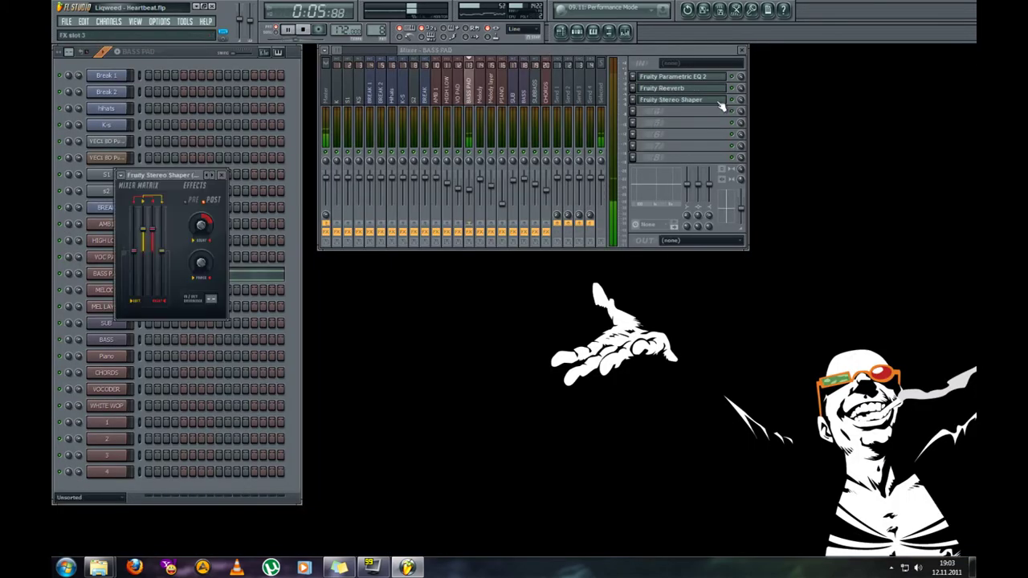
Inspect the Fruity Reeverb and Fruity Parametric EQ 2 on the BASS PAD mixer track, and stop playback.
{"action": "left_click", "coordinate": [721, 104]}
{"action": "left_click", "coordinate": [717, 88]}
{"action": "left_click", "coordinate": [717, 90]}
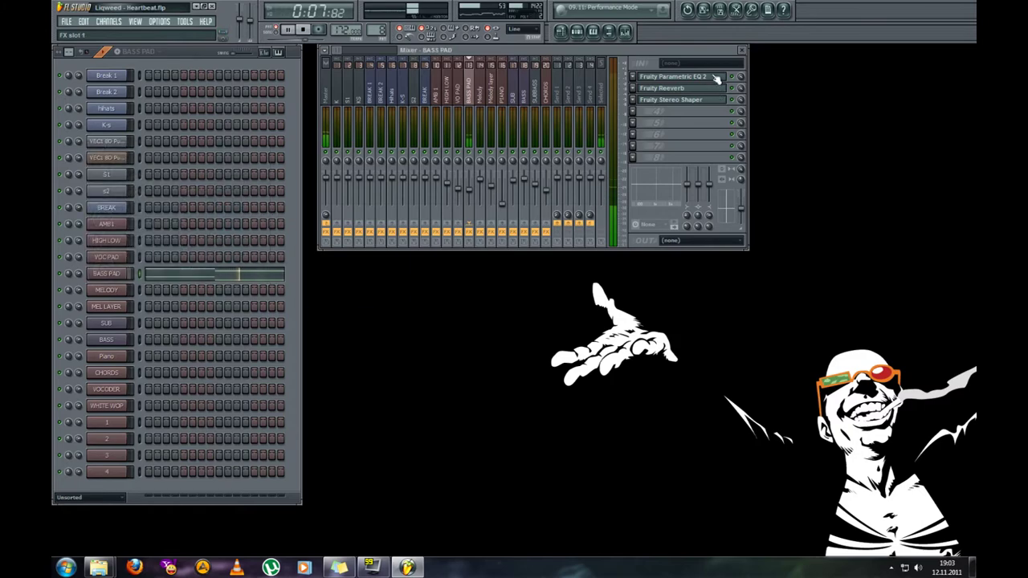
{"action": "left_click", "coordinate": [716, 78]}
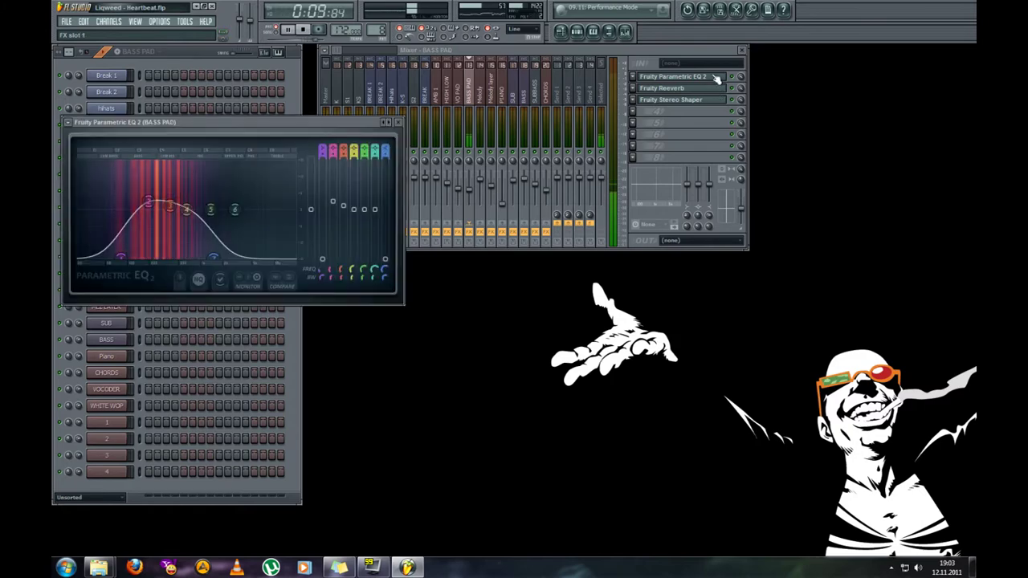
{"action": "key", "text": "F1"}
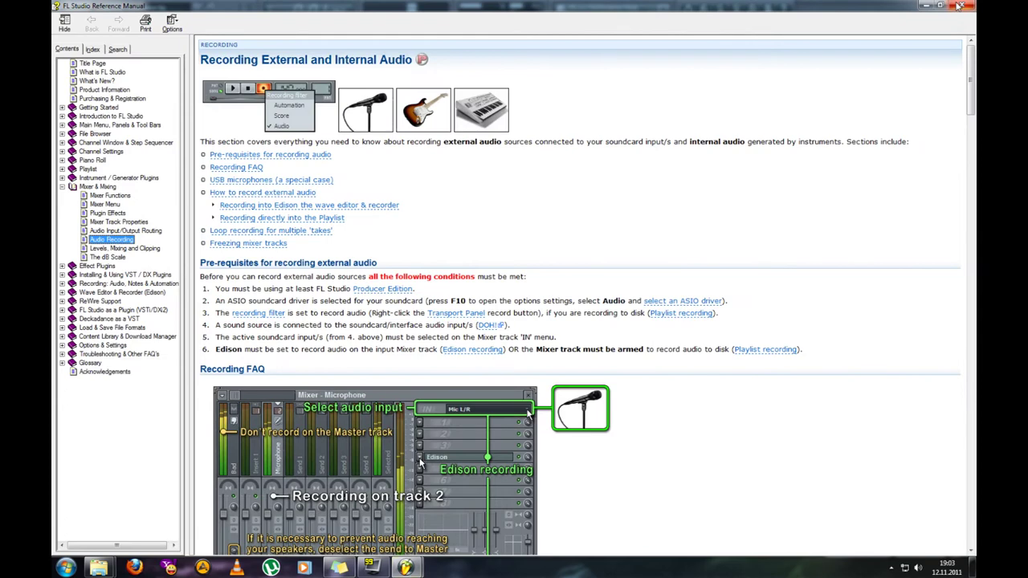
{"action": "left_click", "coordinate": [962, 6]}
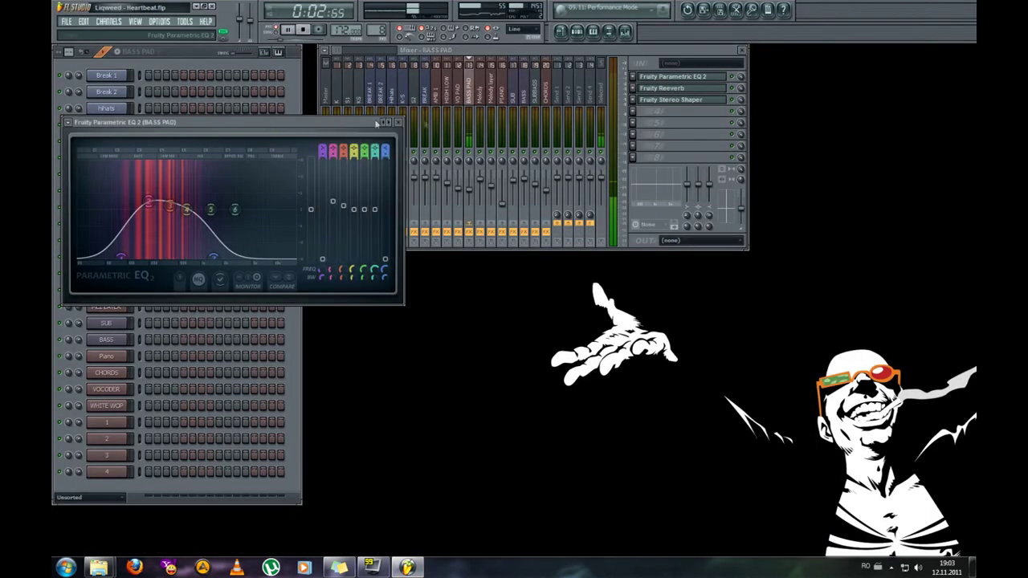
{"action": "left_click", "coordinate": [397, 122]}
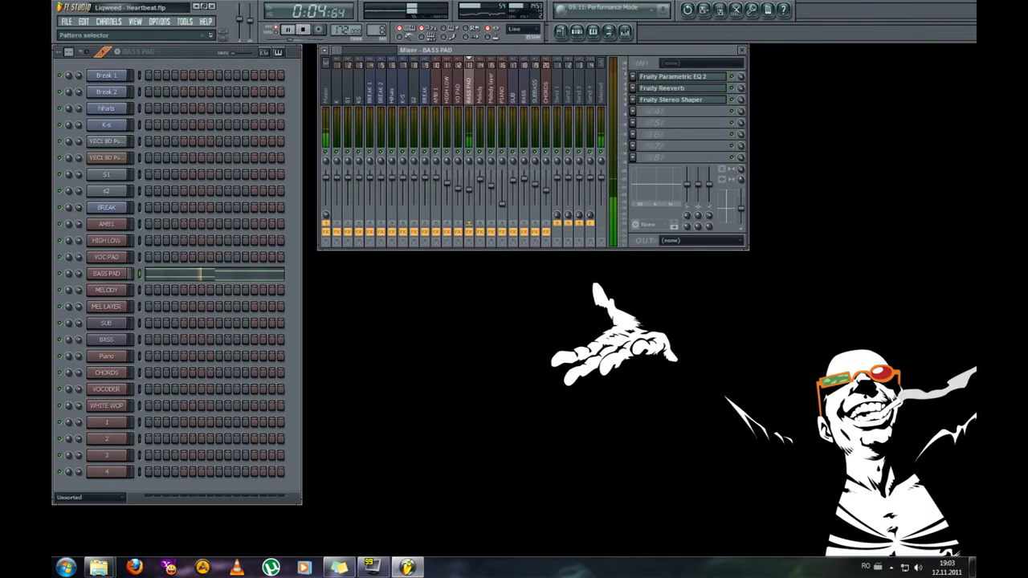
{"action": "left_click", "coordinate": [303, 30]}
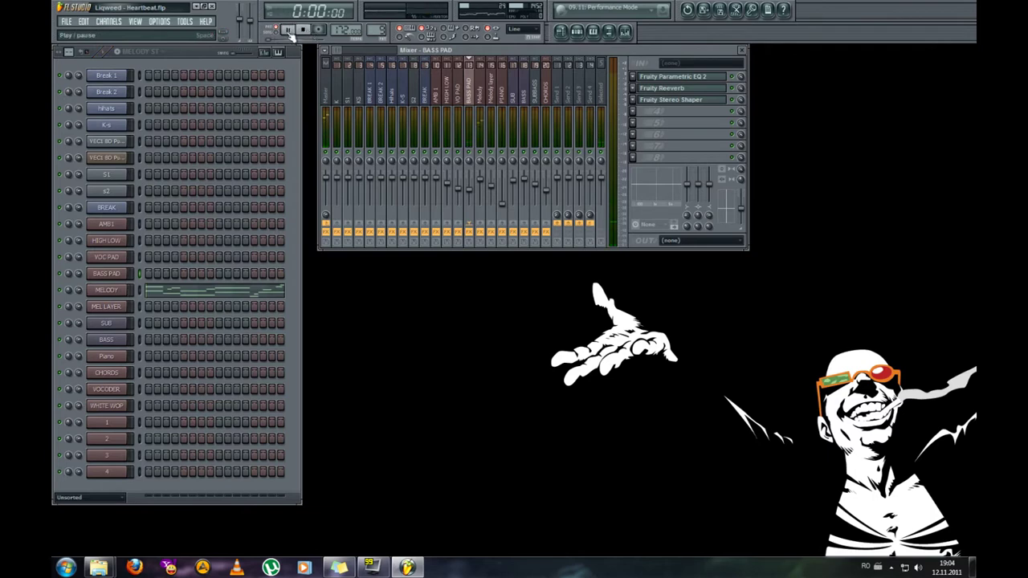
Play the MELODY ST pattern with the Melody mixer track selected, and view the MELODY channel's piano roll notes.
{"action": "left_click", "coordinate": [485, 98]}
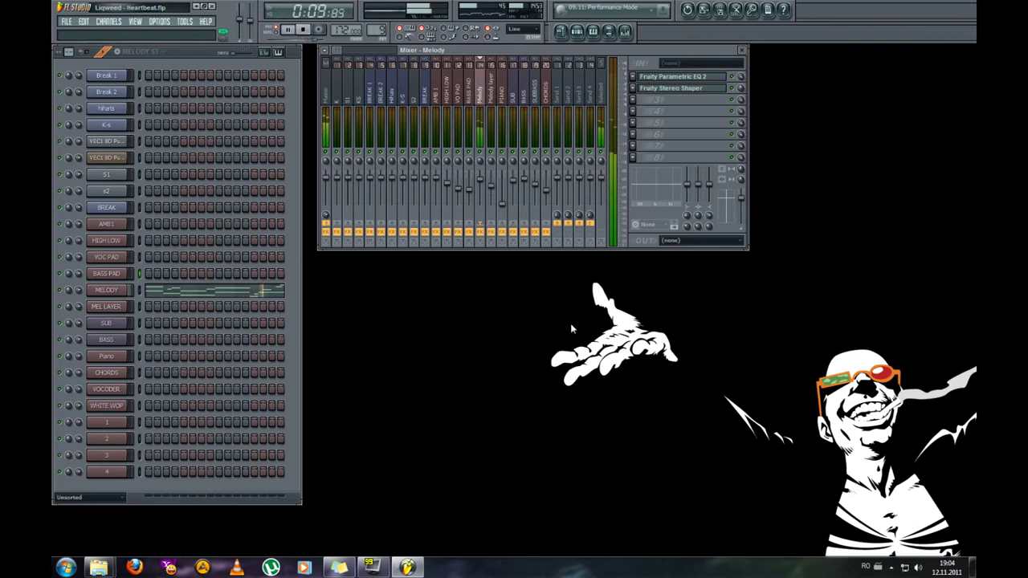
{"action": "key", "text": "space"}
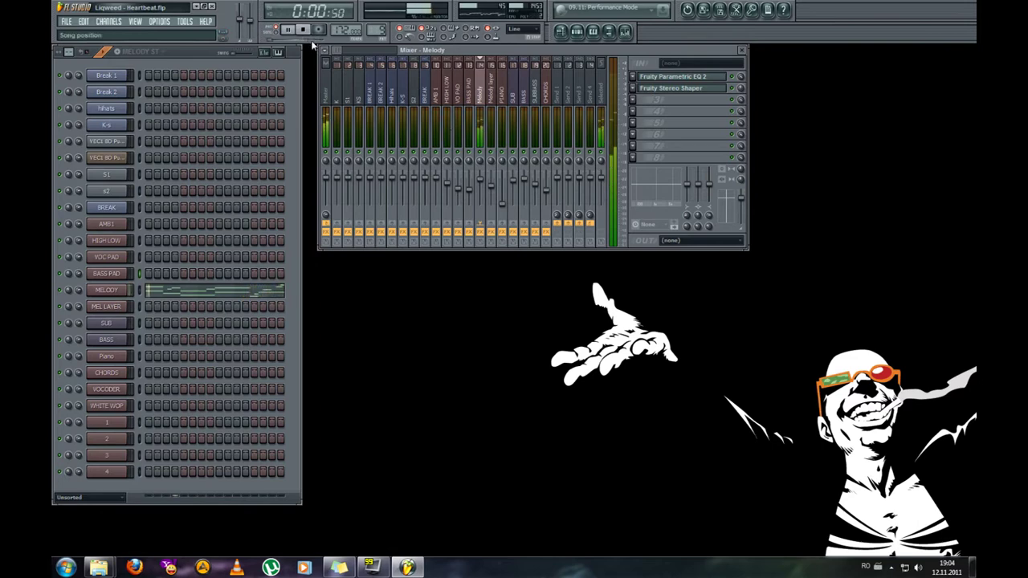
{"action": "left_click", "coordinate": [230, 298]}
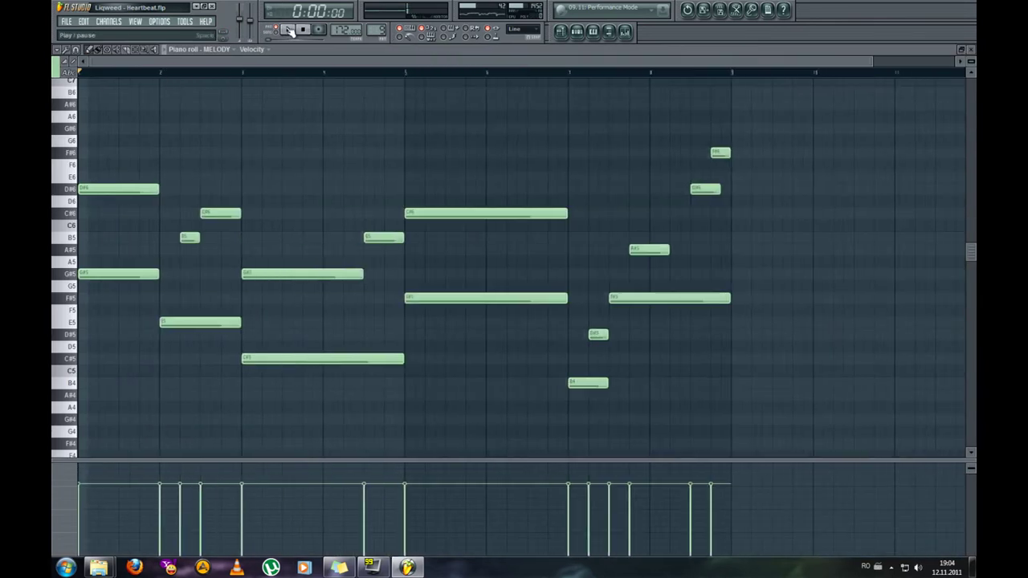
{"action": "left_click", "coordinate": [289, 30]}
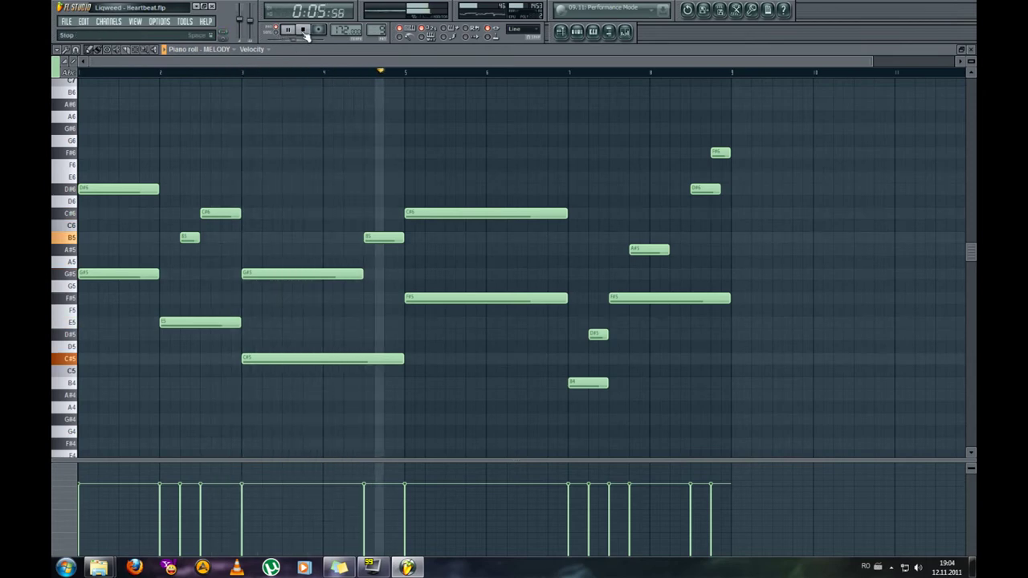
{"action": "left_click", "coordinate": [304, 30]}
{"action": "scroll", "coordinate": [71, 143], "scroll_direction": "up", "scroll_amount": 5}
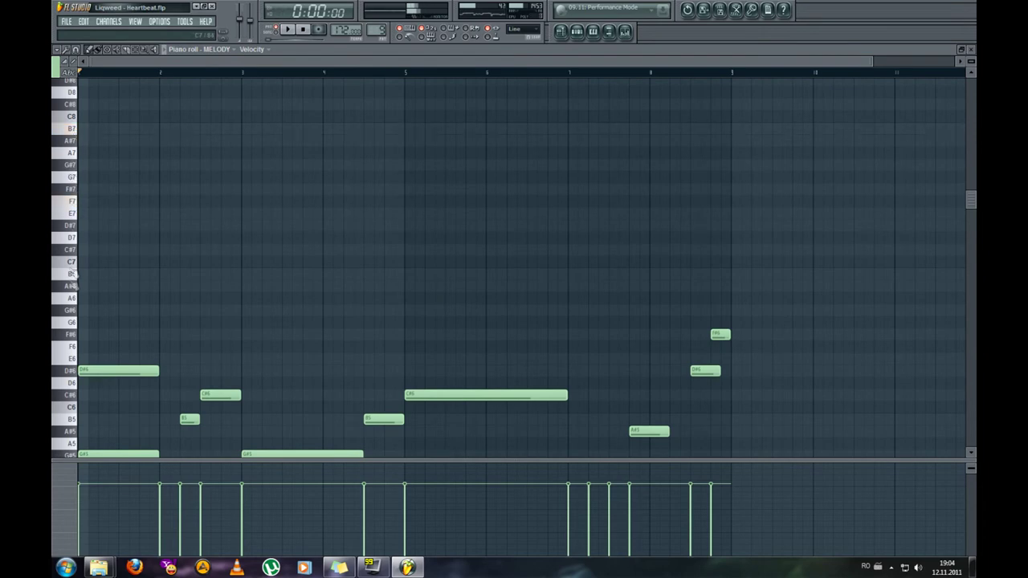
{"action": "left_click", "coordinate": [971, 49]}
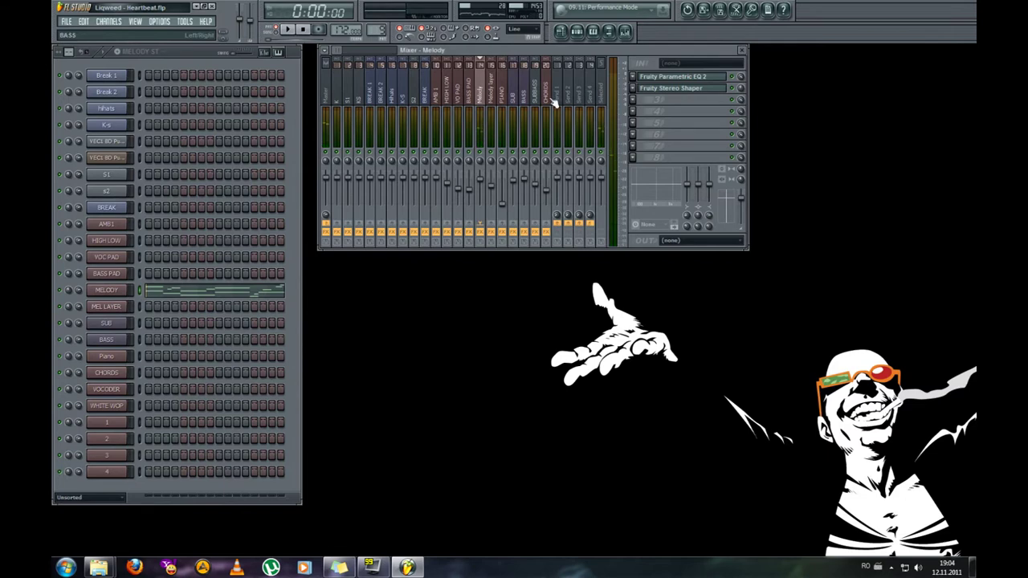
Inspect the Fruity Stereo Shaper settings on the Melody mixer track.
{"action": "left_click", "coordinate": [717, 78]}
{"action": "left_click", "coordinate": [710, 90]}
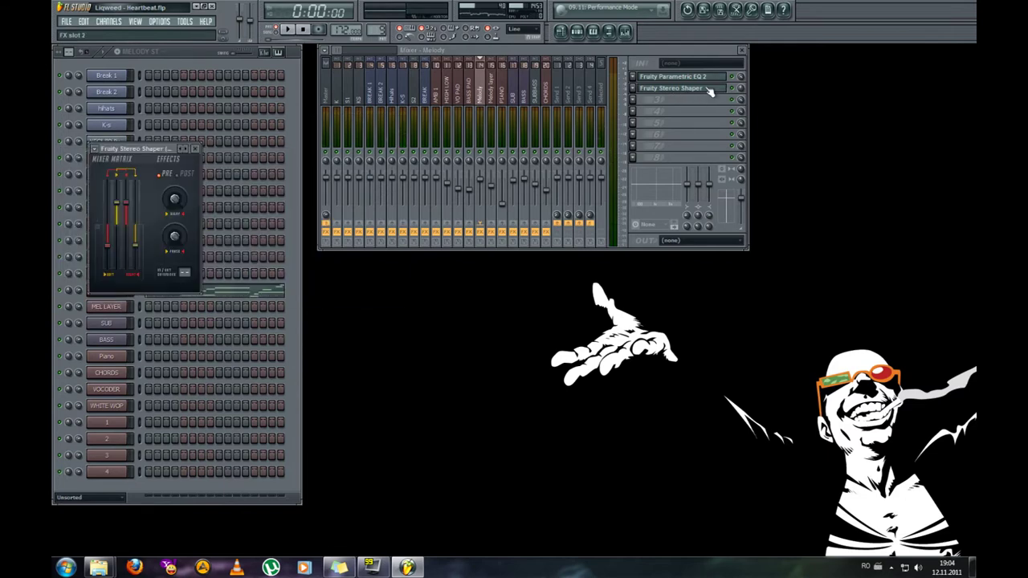
{"action": "left_click", "coordinate": [710, 90]}
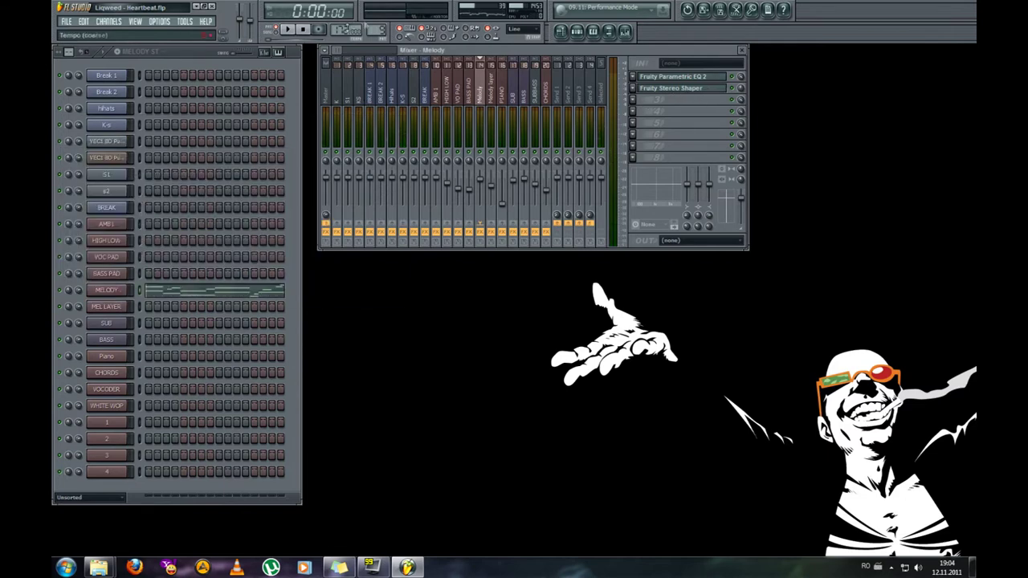
Play the MEL LAYER channel's pattern and inspect the Fruity Chorus and Fruity Parametric EQ 2 on the Melody layer mixer track.
{"action": "left_click_drag", "start_coordinate": [376, 31], "coordinate": [377, 24]}
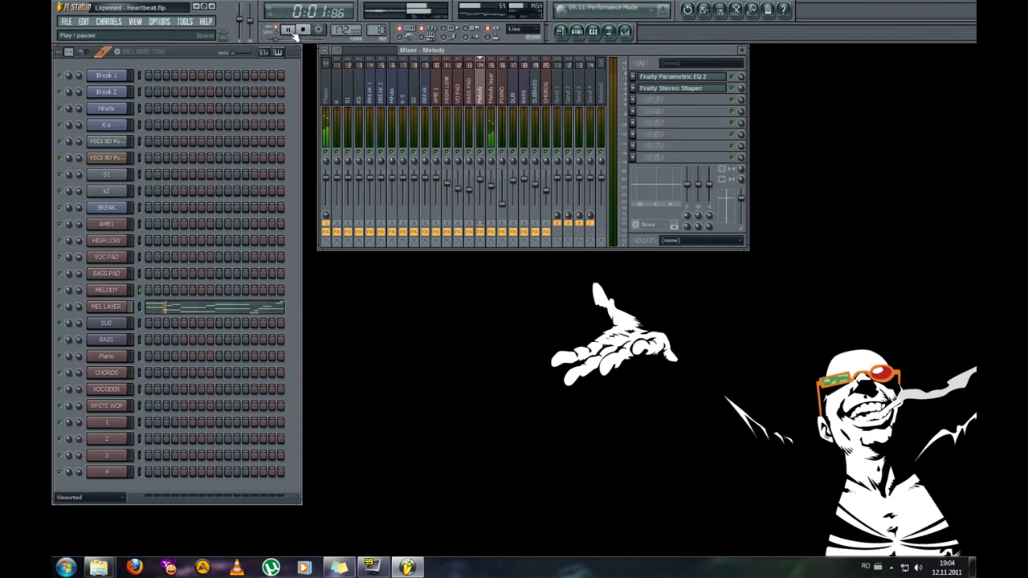
{"action": "left_click", "coordinate": [493, 96]}
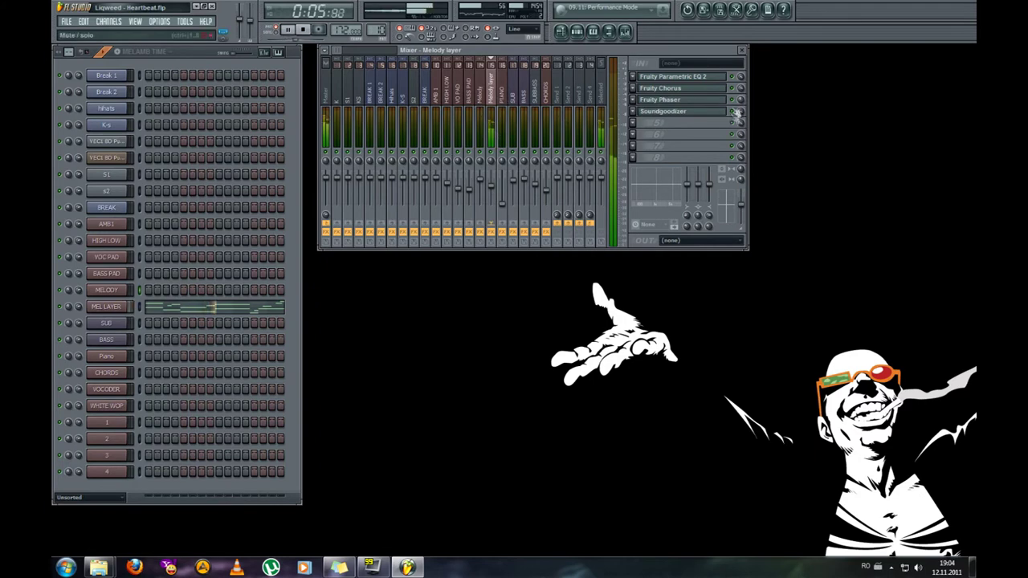
{"action": "left_click", "coordinate": [706, 90]}
{"action": "left_click", "coordinate": [706, 93]}
{"action": "left_click", "coordinate": [710, 79]}
{"action": "left_click", "coordinate": [710, 79]}
Inspect the Fruity Phaser and Soundgoodizer on the Melody layer mixer track, and check which Nexus 2 preset the MEL LAYER channel uses.
{"action": "left_click", "coordinate": [705, 102]}
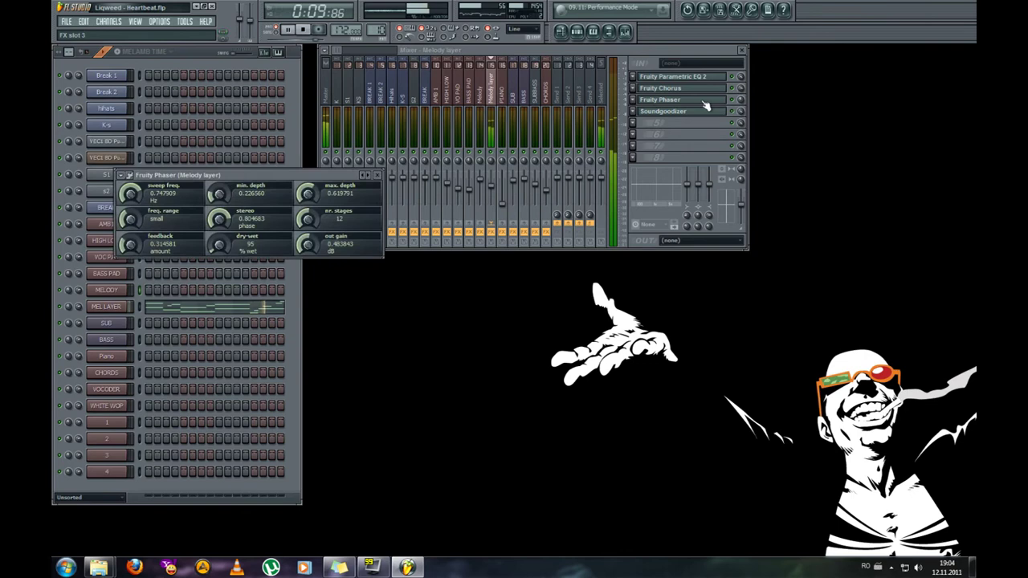
{"action": "left_click", "coordinate": [705, 102]}
{"action": "left_click", "coordinate": [705, 112]}
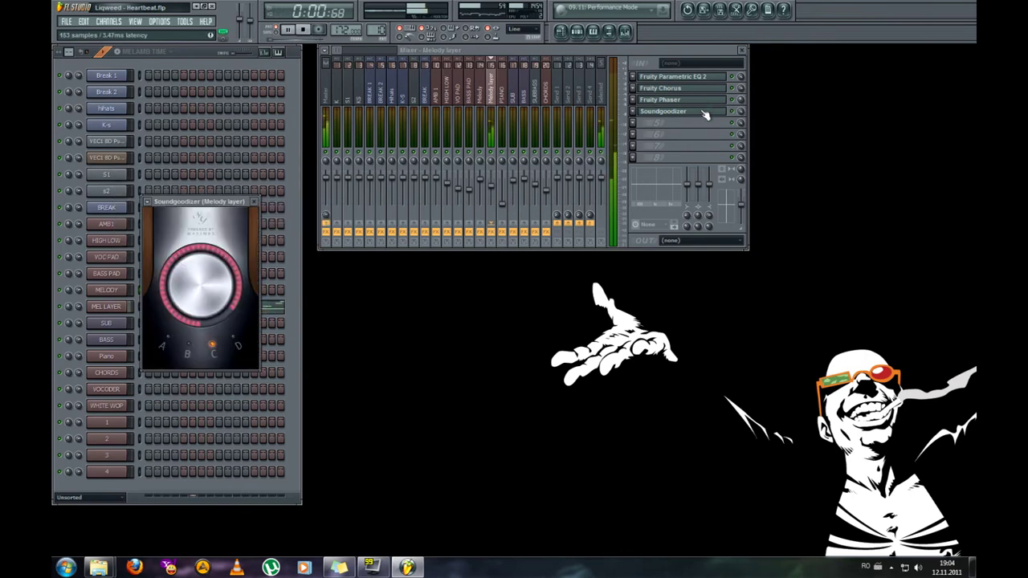
{"action": "left_click", "coordinate": [705, 113]}
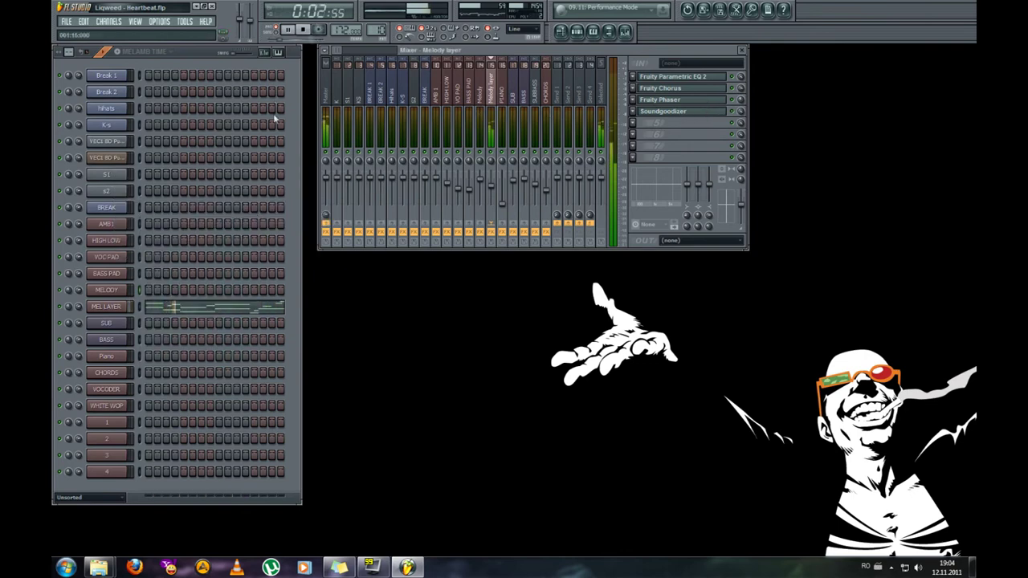
{"action": "left_click", "coordinate": [304, 30]}
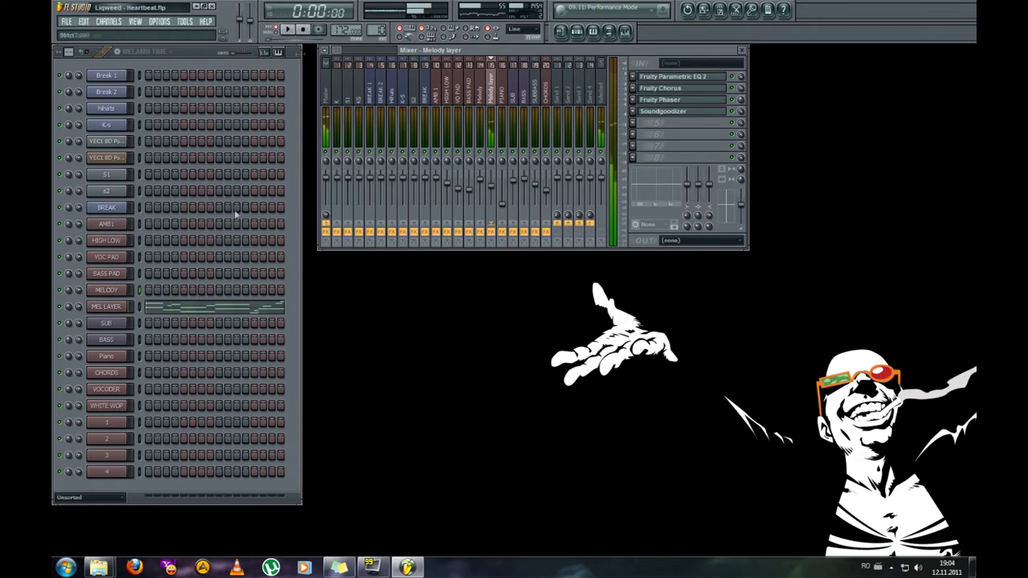
{"action": "left_click", "coordinate": [112, 309]}
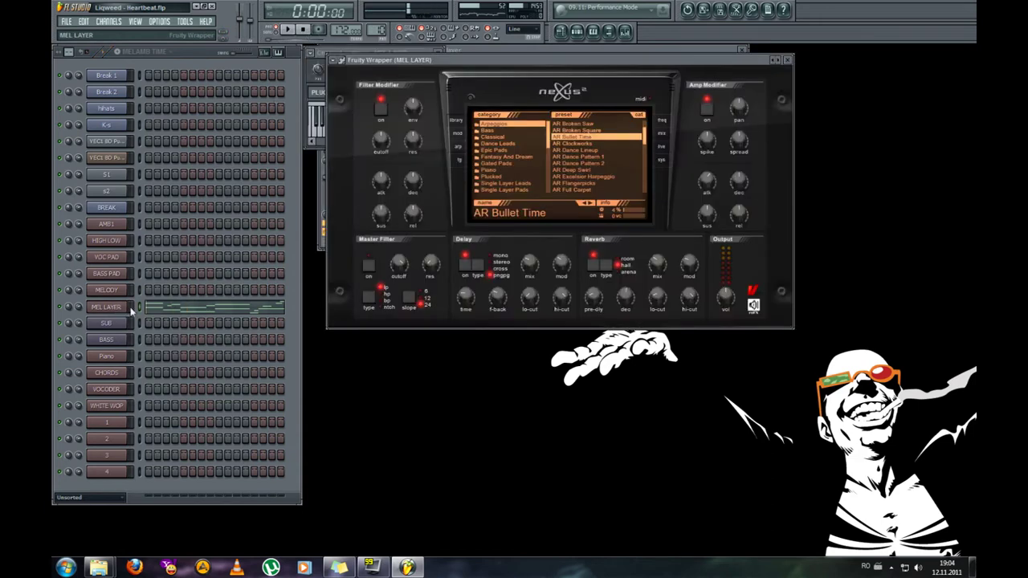
{"action": "left_click", "coordinate": [789, 61]}
Play the BASS SUB pattern, close the MEL LAYER channel settings, and stop playback with the step sequencer and mixer open.
{"action": "scroll", "coordinate": [379, 31], "scroll_direction": "up", "scroll_amount": 1}
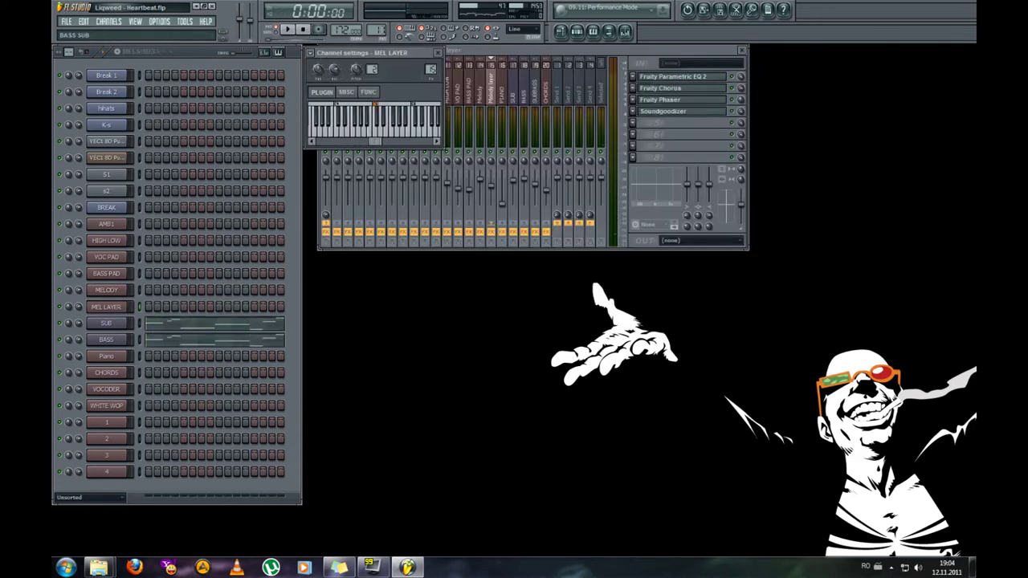
{"action": "left_click", "coordinate": [287, 30]}
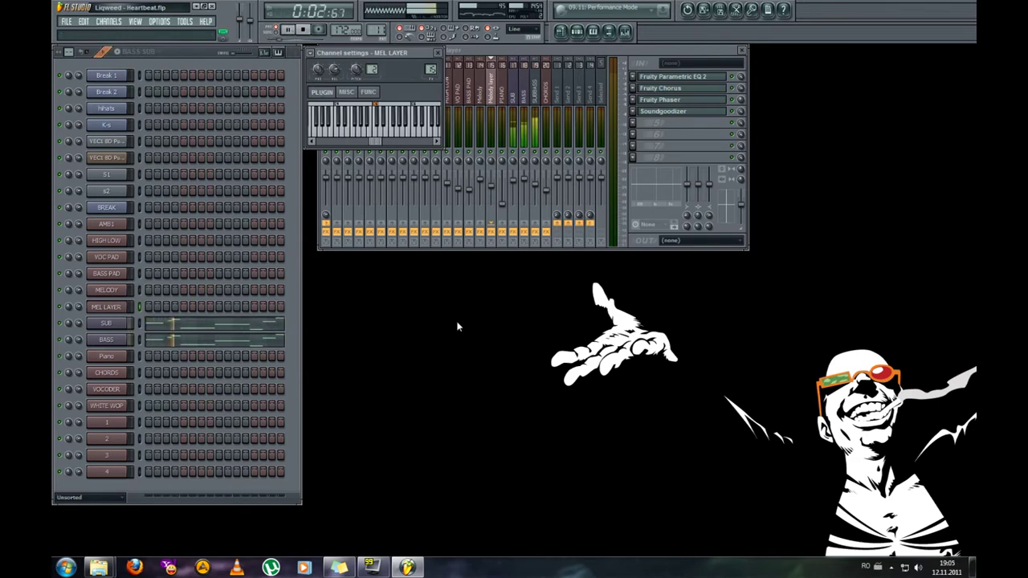
{"action": "left_click", "coordinate": [438, 53]}
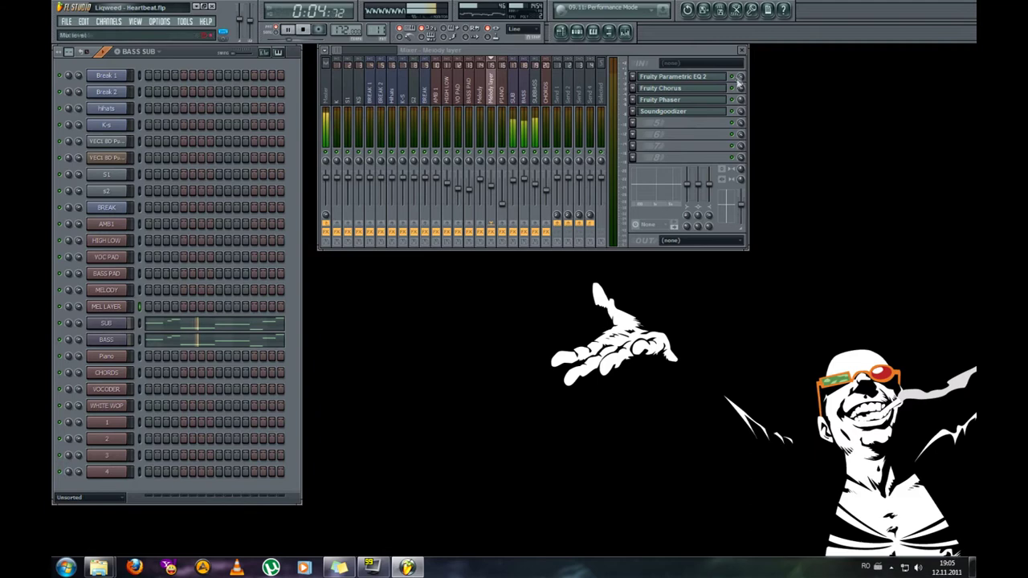
{"action": "left_click", "coordinate": [742, 50]}
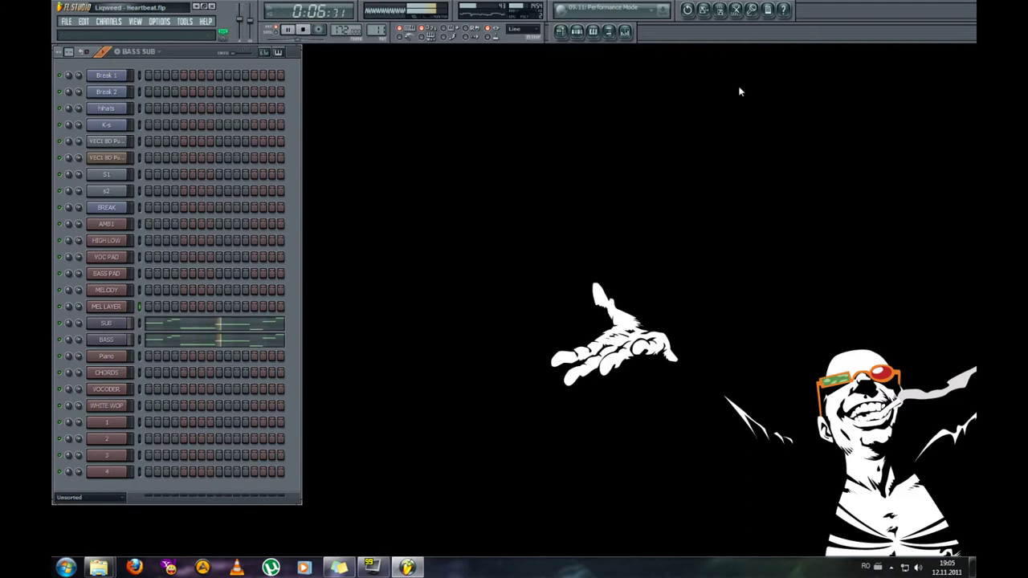
{"action": "left_click", "coordinate": [577, 34]}
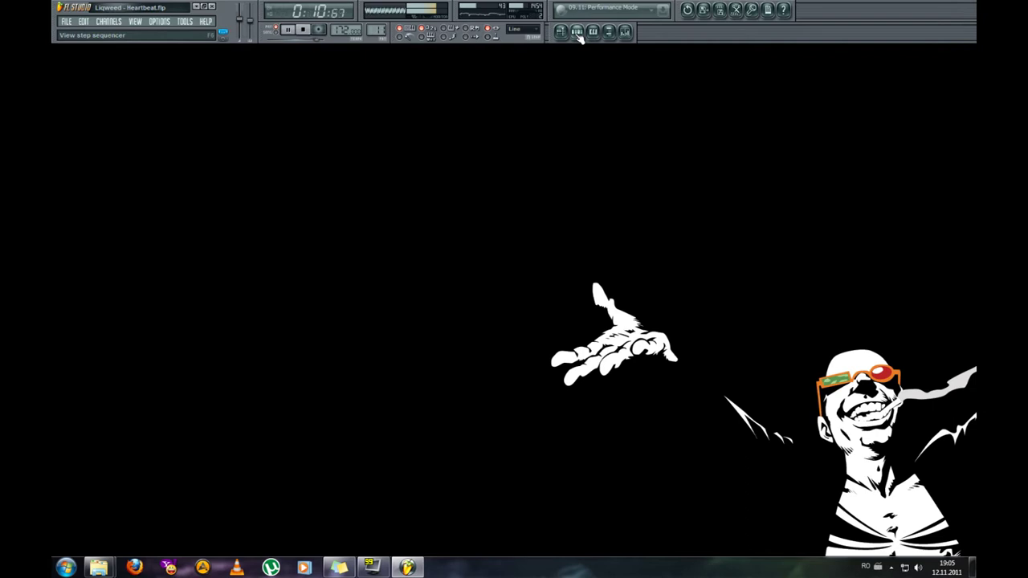
{"action": "left_click", "coordinate": [578, 32]}
{"action": "left_click", "coordinate": [624, 33]}
{"action": "key", "text": "space"}
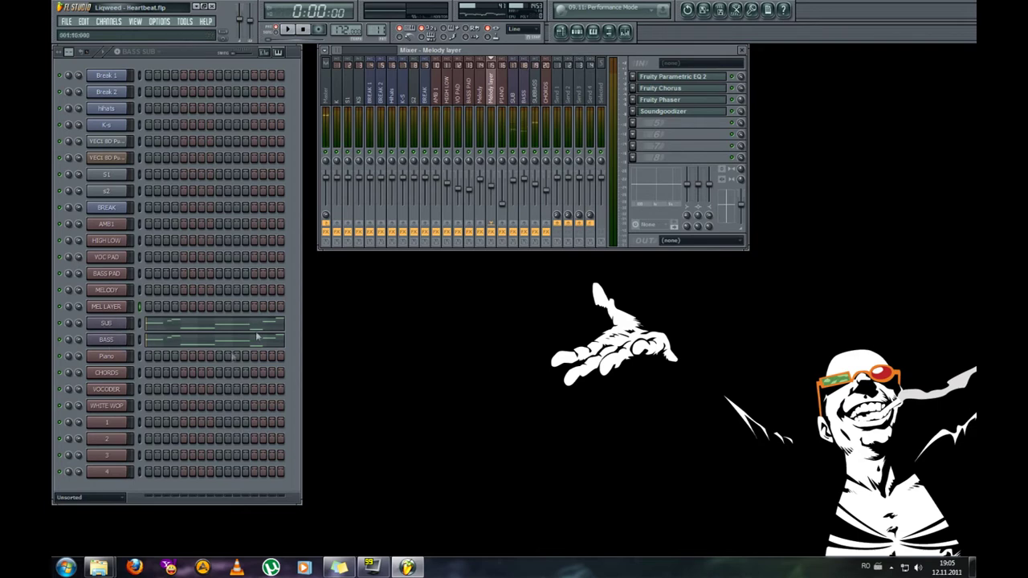
Inspect the Fruity Parametric EQ 2 and Fruity Multiband Compressor on the SUBBASS mixer track.
{"action": "left_click", "coordinate": [535, 99]}
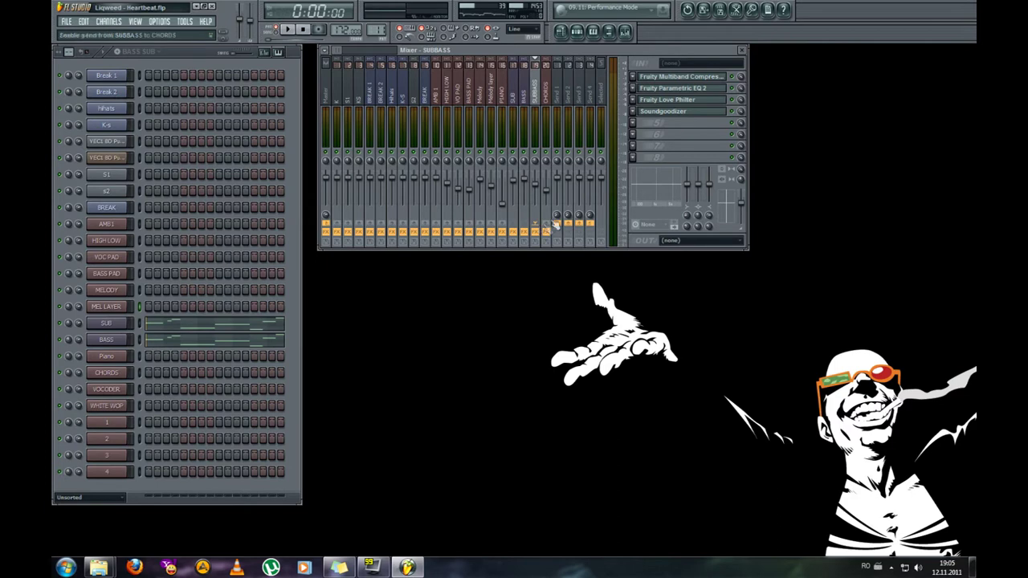
{"action": "left_click", "coordinate": [721, 91]}
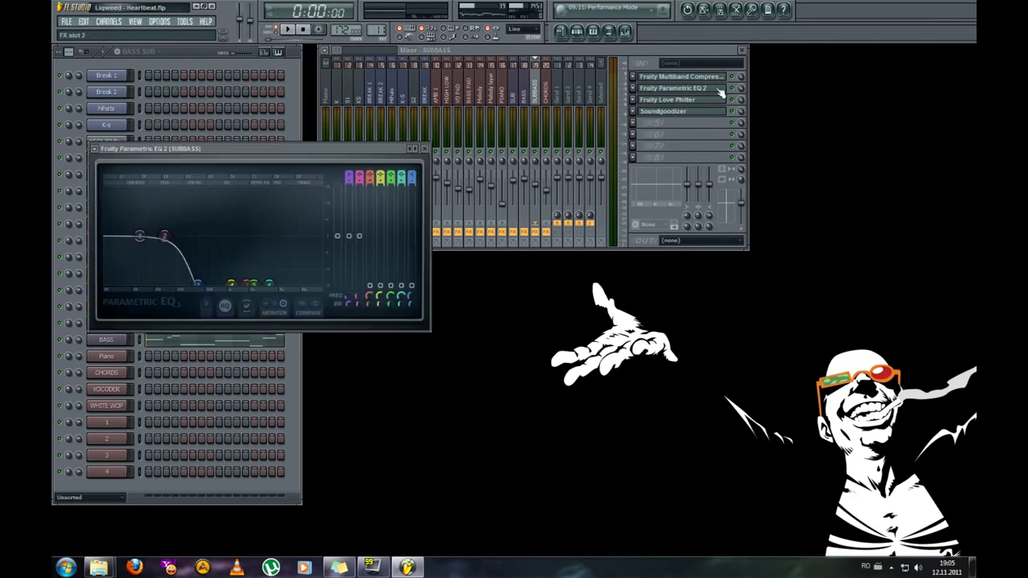
{"action": "left_click", "coordinate": [721, 91]}
{"action": "left_click", "coordinate": [711, 77]}
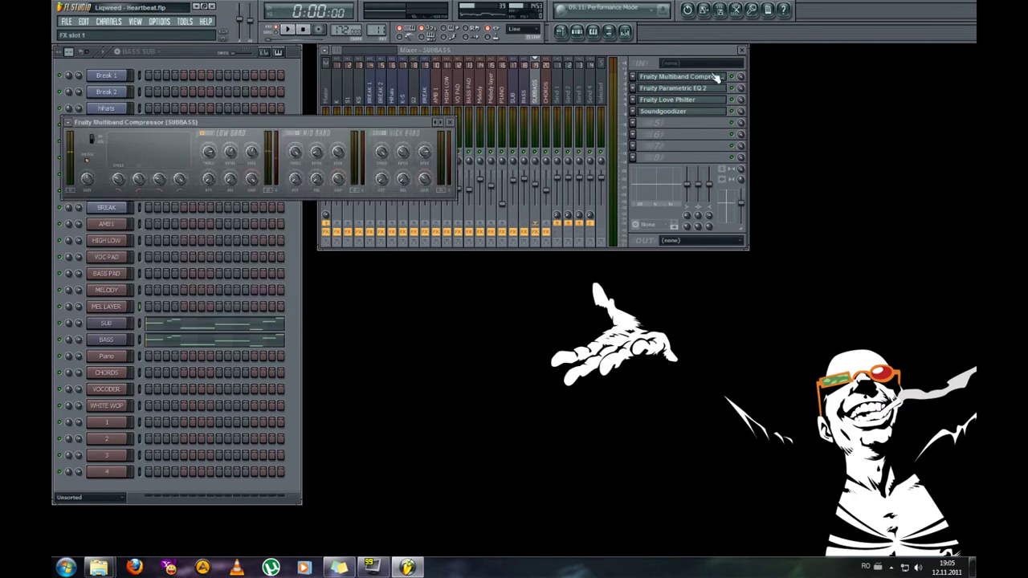
{"action": "left_click", "coordinate": [712, 78]}
Load the Simple lowpass filter preset in the Fruity Love Philter on the SUBBASS mixer track.
{"action": "left_click", "coordinate": [709, 100]}
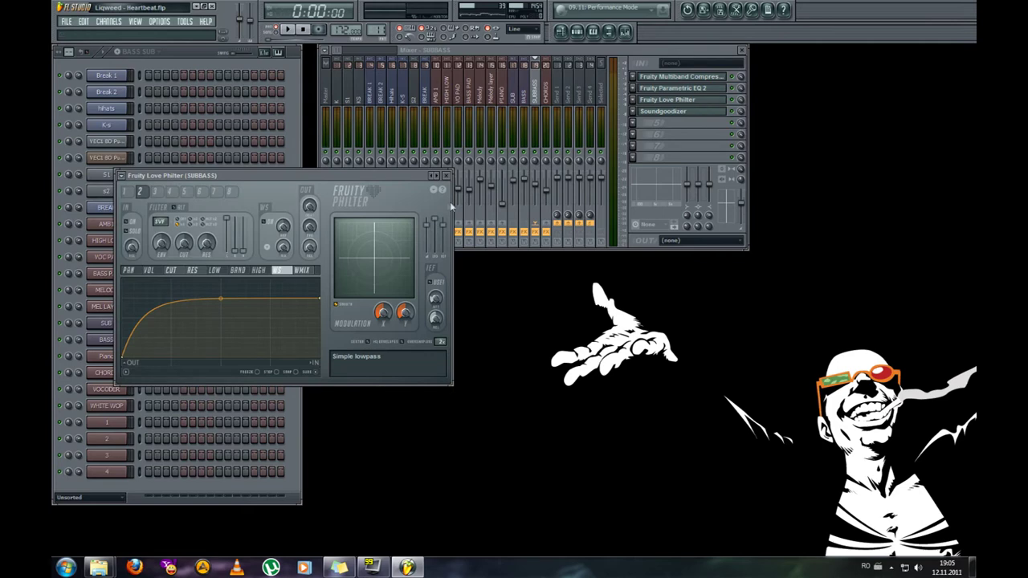
{"action": "right_click", "coordinate": [432, 178]}
{"action": "mouse_move", "coordinate": [445, 181]}
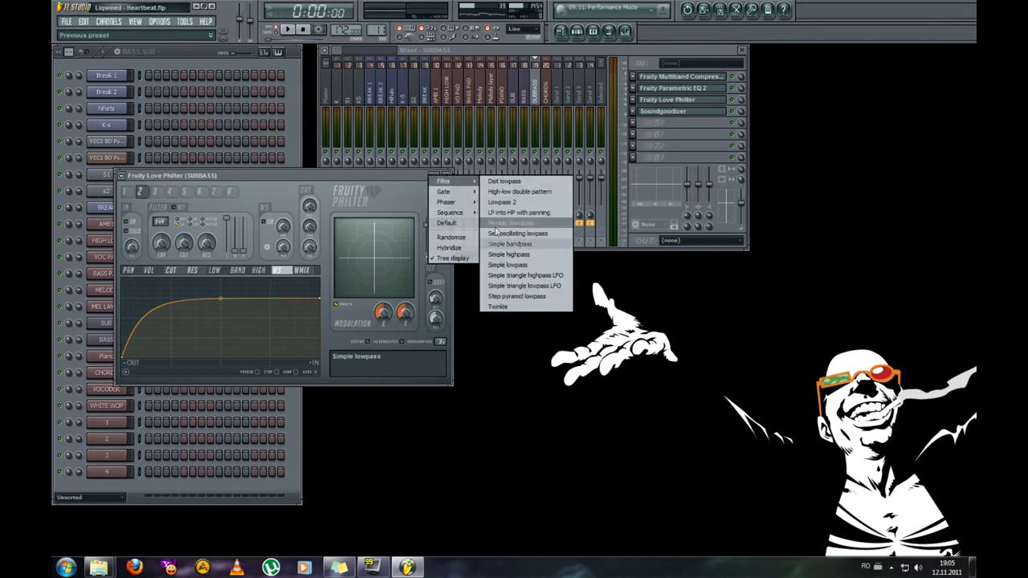
{"action": "left_click", "coordinate": [490, 265]}
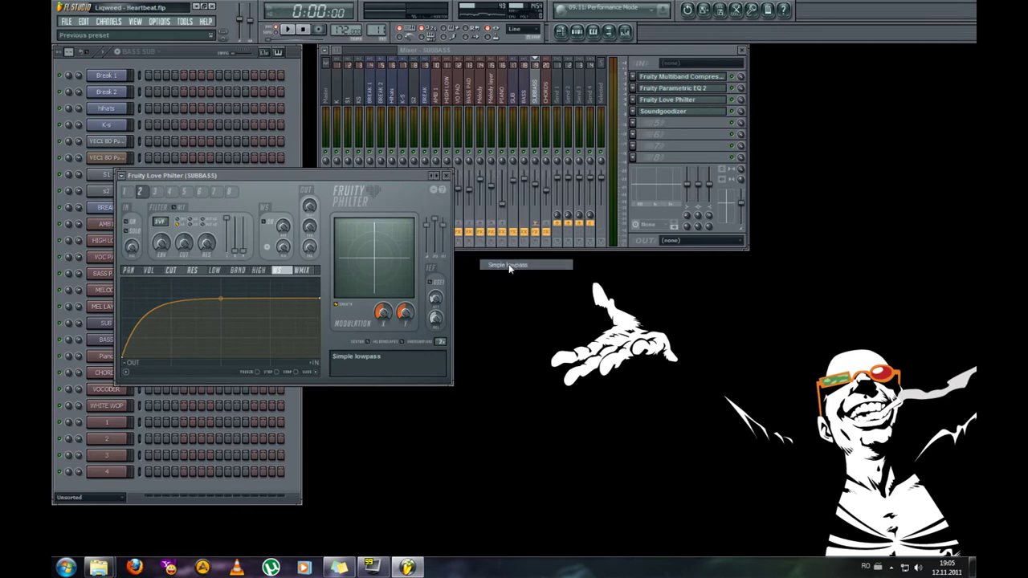
{"action": "left_click", "coordinate": [447, 176]}
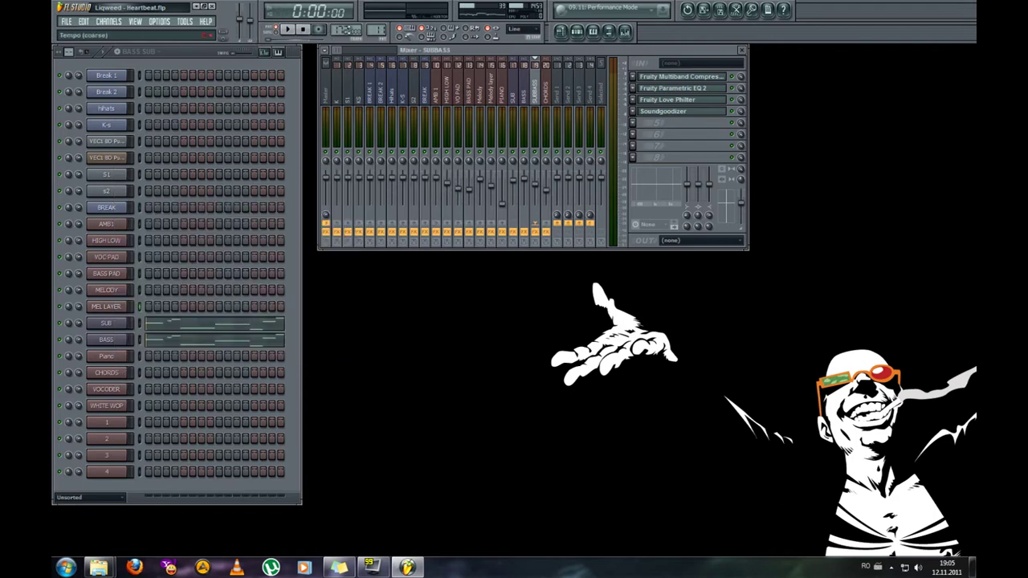
Play the 1234 pattern and review the effect chain on mixer track 1 for that layer.
{"action": "left_click_drag", "start_coordinate": [376, 31], "coordinate": [376, 26]}
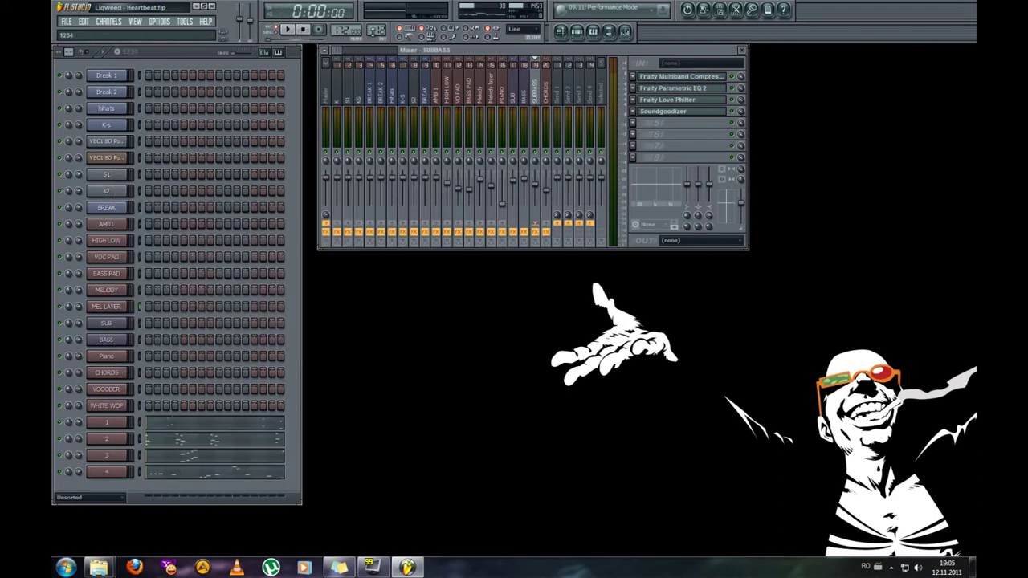
{"action": "left_click", "coordinate": [288, 32]}
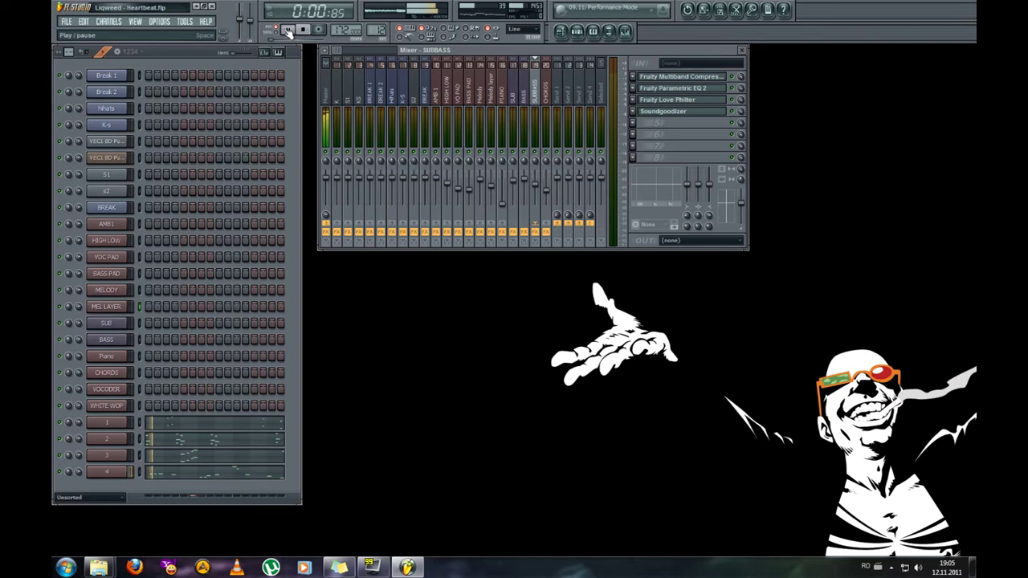
{"action": "left_click_drag", "start_coordinate": [338, 51], "coordinate": [349, 55]}
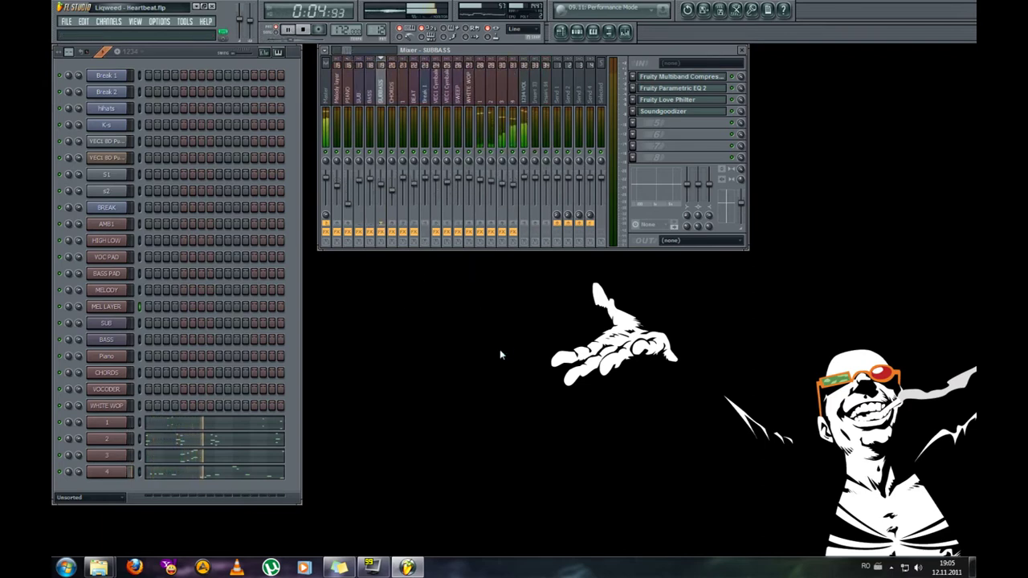
{"action": "left_click", "coordinate": [482, 98]}
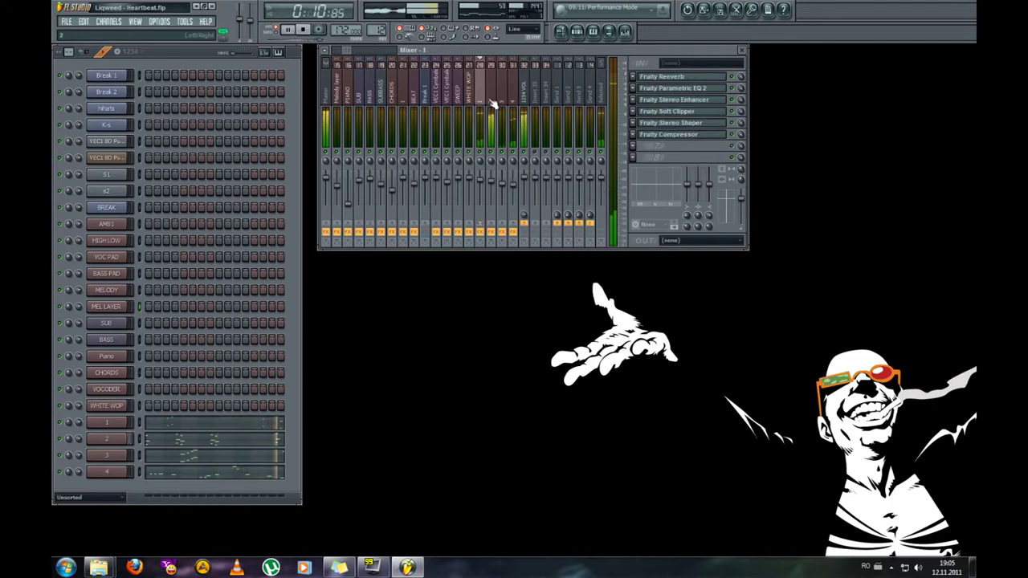
{"action": "left_click", "coordinate": [493, 103]}
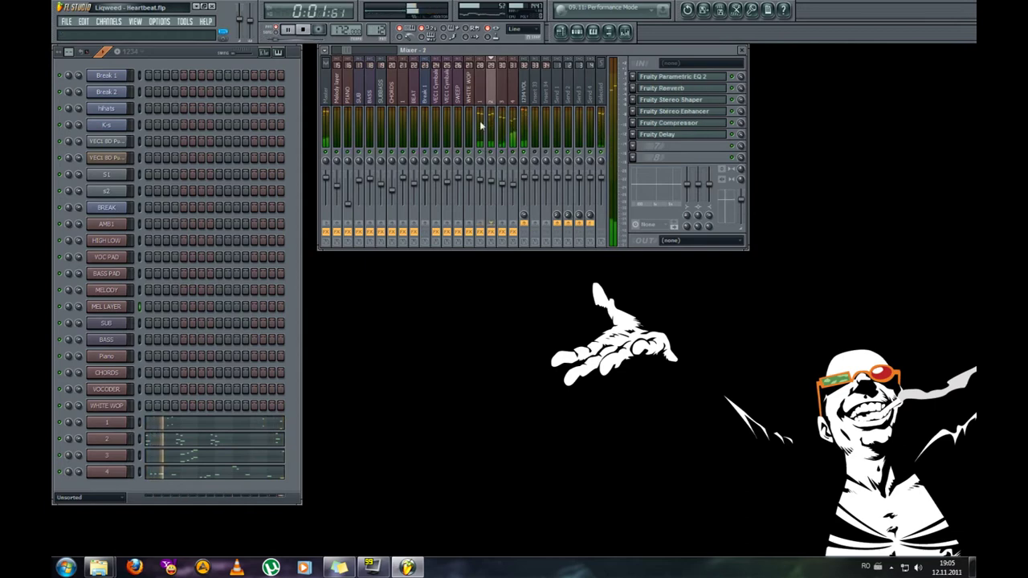
{"action": "left_click", "coordinate": [480, 116]}
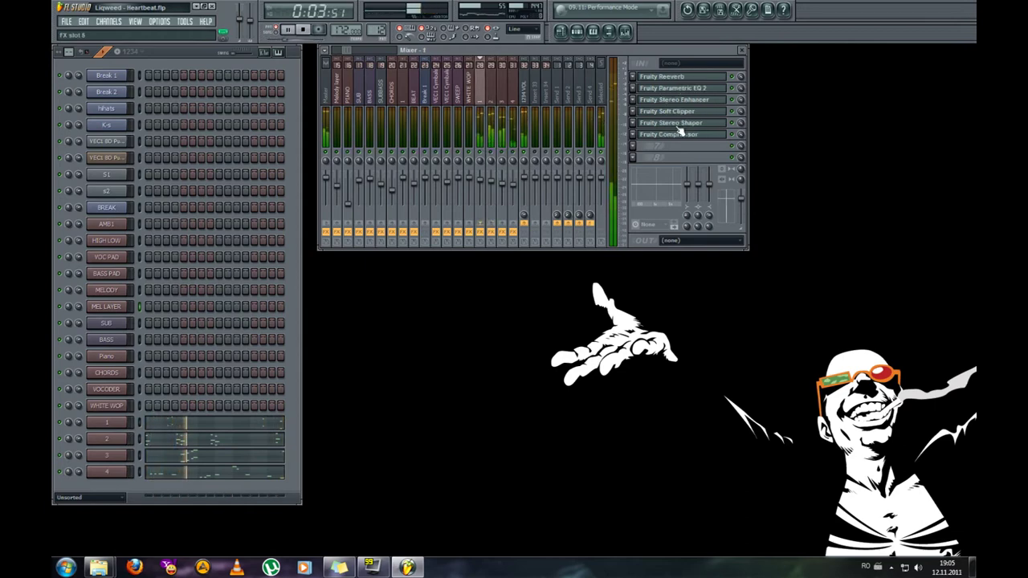
Review the effects on mixer track 2, from Fruity Delay up to Fruity Parametric EQ 2, during playback.
{"action": "left_click", "coordinate": [491, 127]}
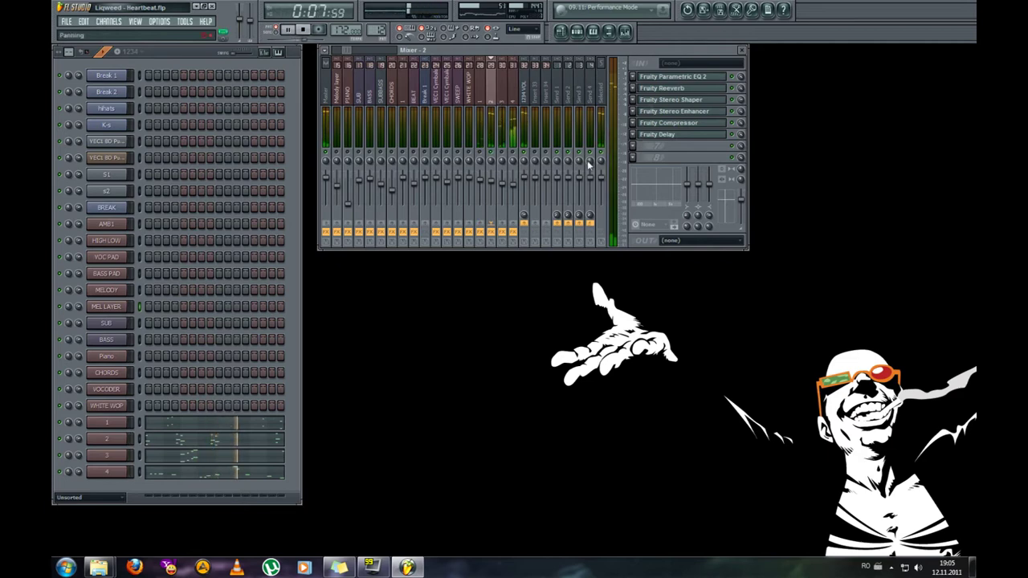
{"action": "left_click", "coordinate": [704, 135]}
{"action": "left_click", "coordinate": [707, 137]}
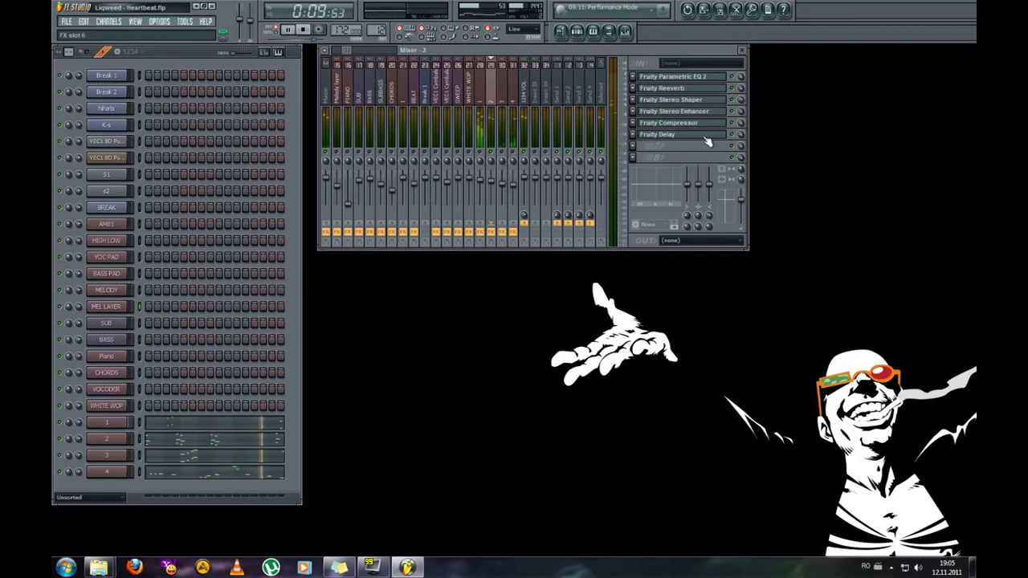
{"action": "left_click", "coordinate": [697, 101]}
{"action": "left_click", "coordinate": [697, 100]}
{"action": "left_click", "coordinate": [698, 100]}
{"action": "left_click", "coordinate": [698, 101]}
{"action": "left_click", "coordinate": [698, 111]}
{"action": "left_click", "coordinate": [699, 114]}
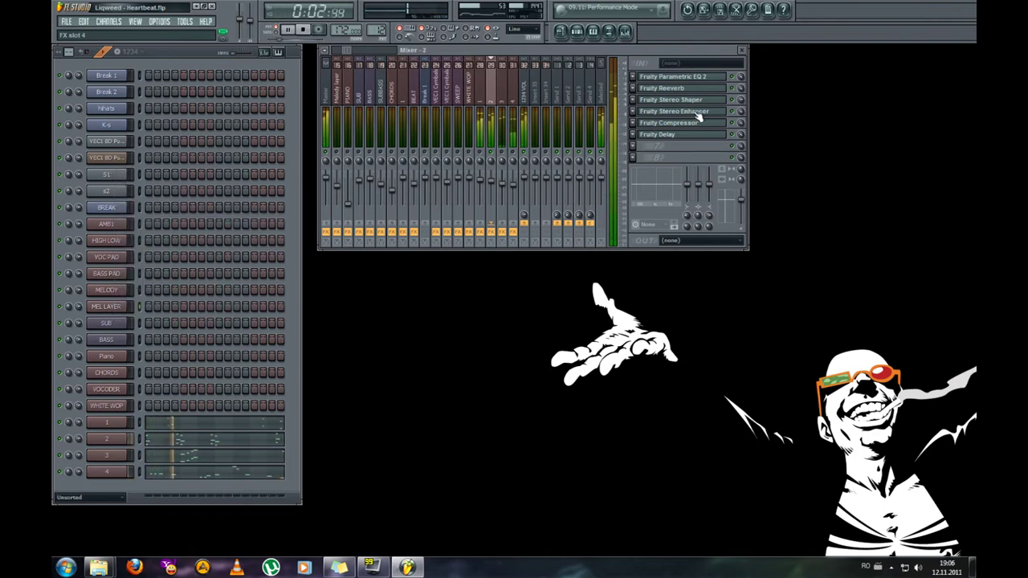
{"action": "left_click", "coordinate": [694, 89]}
{"action": "left_click", "coordinate": [694, 90]}
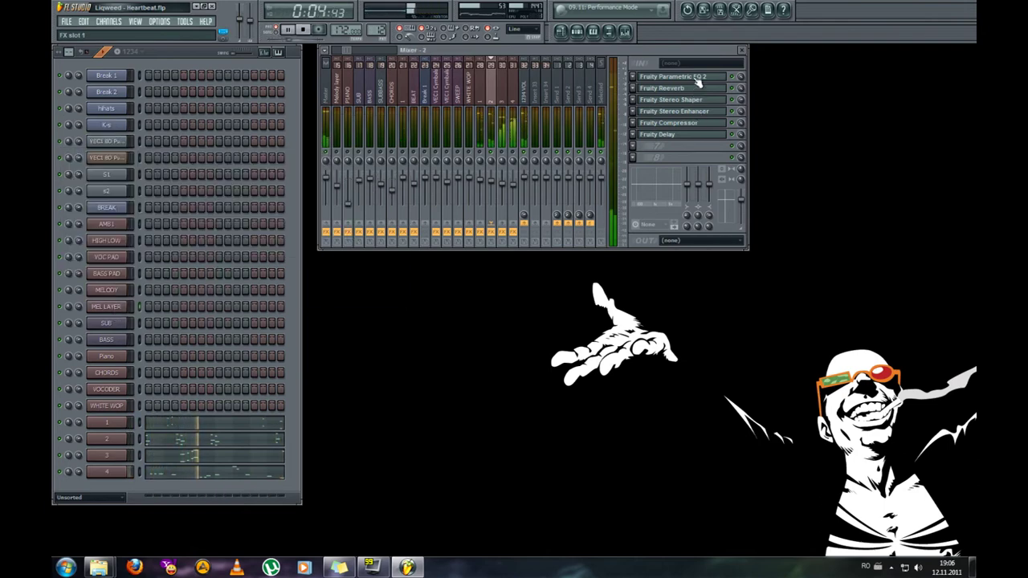
Review the effect chains on mixer tracks 3, 4 and 1234 VOL, and stop playback.
{"action": "left_click", "coordinate": [500, 96]}
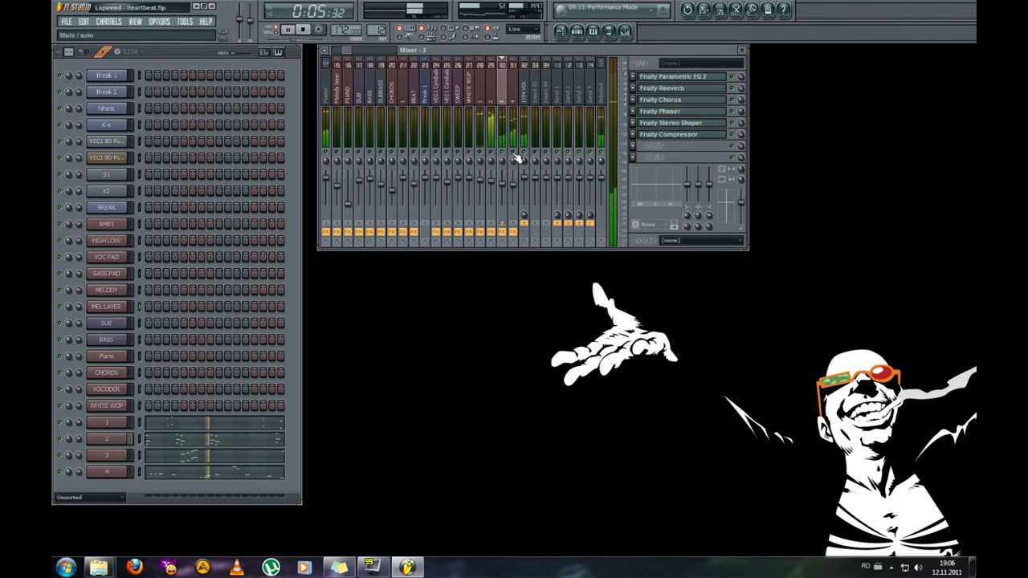
{"action": "left_click", "coordinate": [515, 96]}
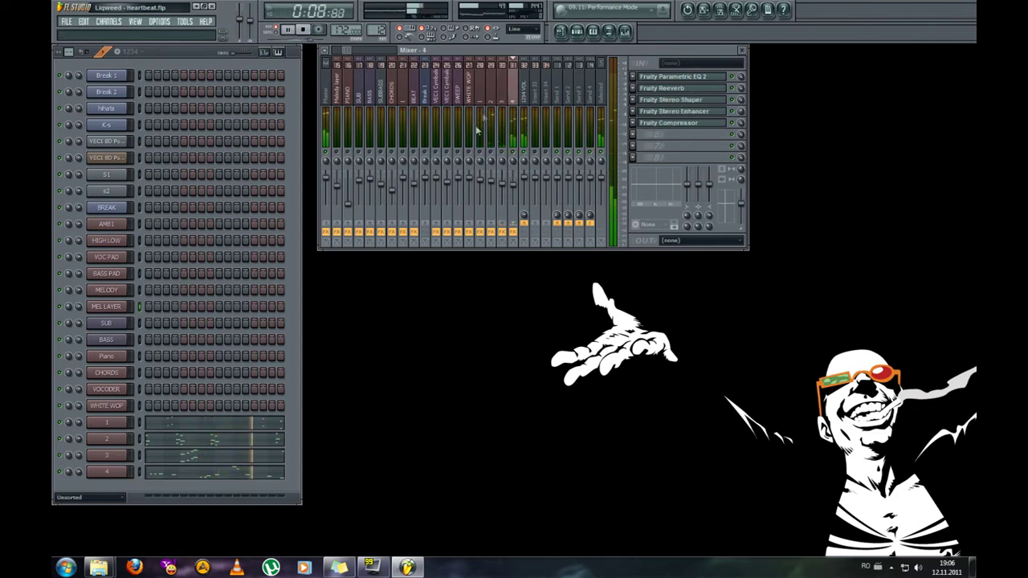
{"action": "left_click", "coordinate": [528, 96]}
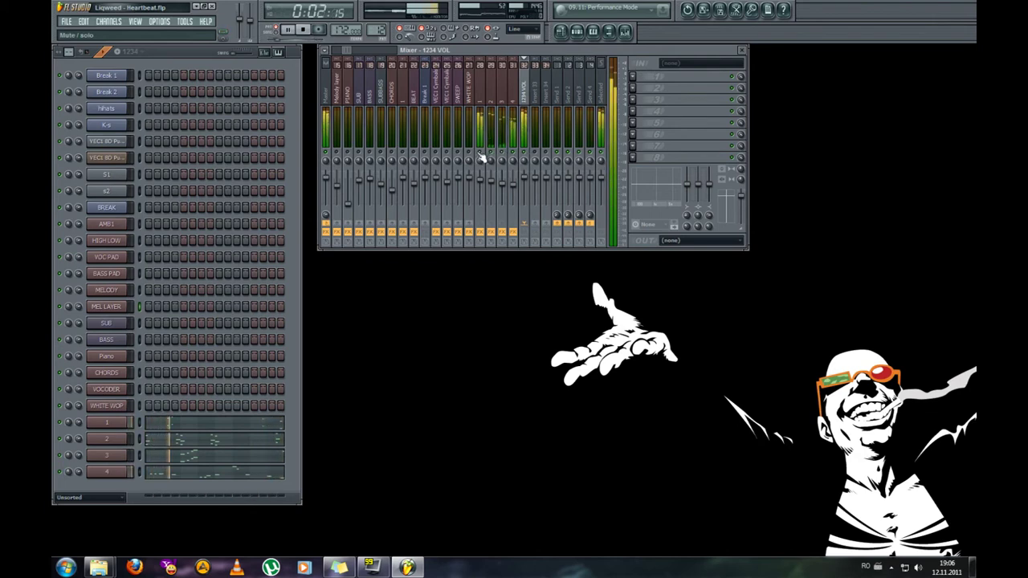
{"action": "left_click", "coordinate": [304, 30]}
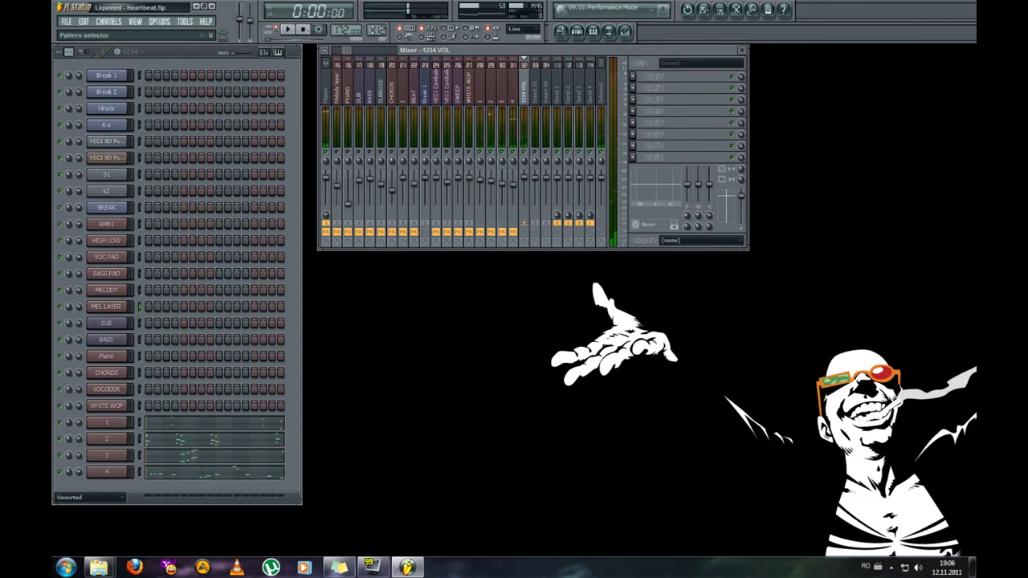
Audition the STRINGS and VOCODER patterns, checking the effects on the vocoder's mixer track.
{"action": "left_click_drag", "start_coordinate": [375, 30], "coordinate": [376, 27]}
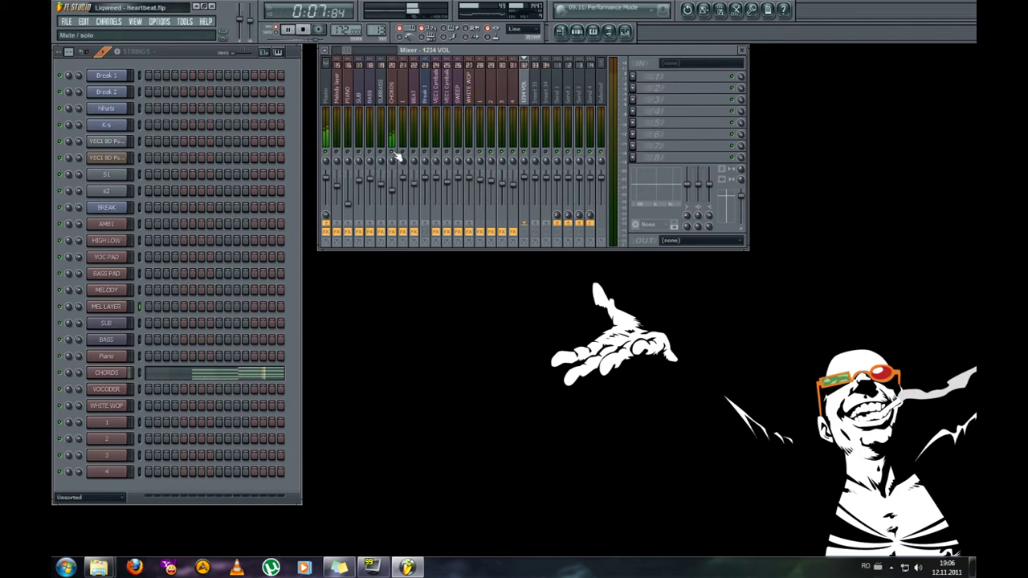
{"action": "left_click", "coordinate": [304, 30]}
{"action": "left_click", "coordinate": [304, 33]}
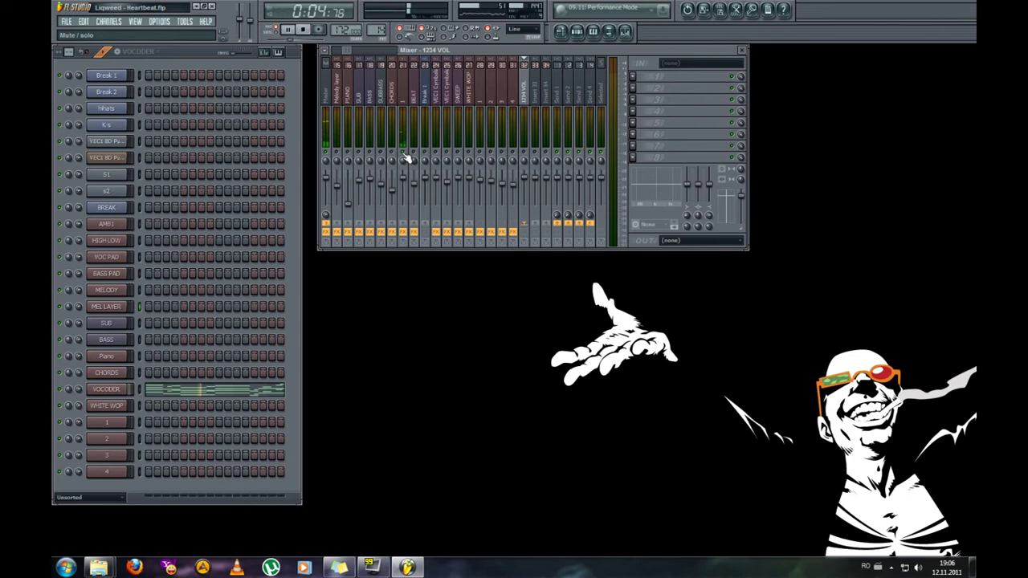
{"action": "left_click", "coordinate": [408, 97]}
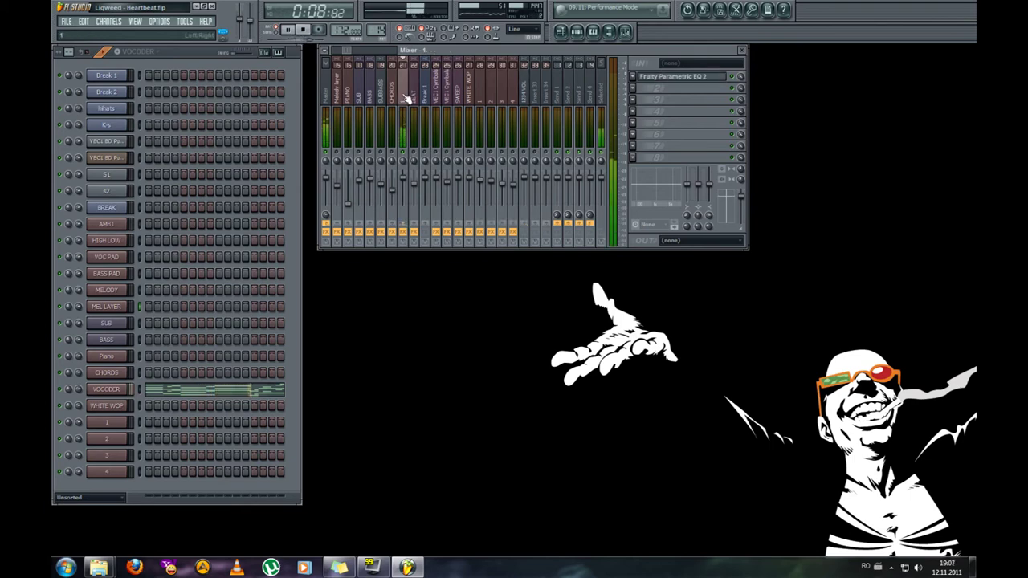
{"action": "left_click", "coordinate": [306, 33]}
Audition the WH WOP pattern and review the effects on the WHITE WOP mixer track.
{"action": "left_click_drag", "start_coordinate": [377, 30], "coordinate": [377, 25]}
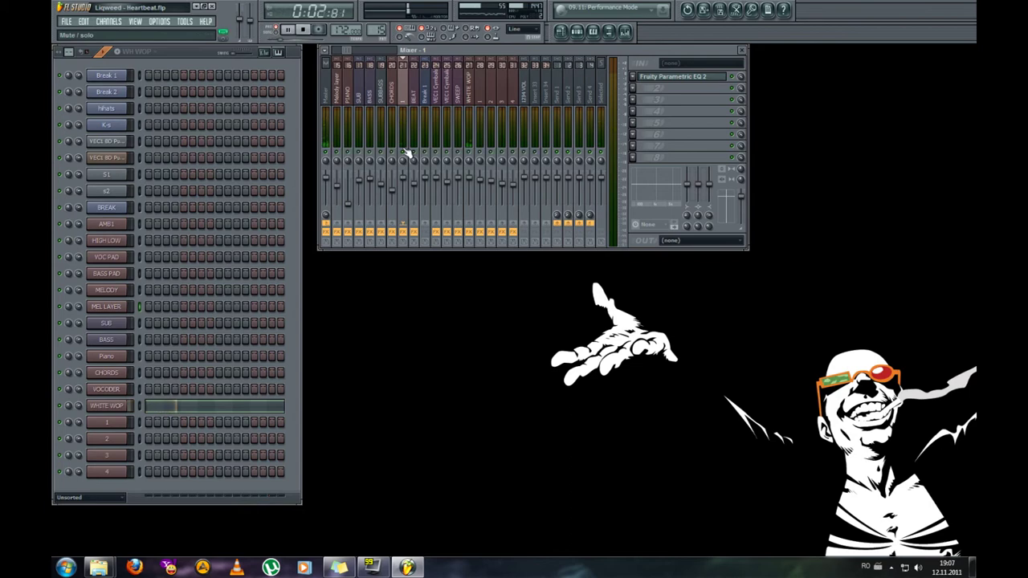
{"action": "left_click", "coordinate": [474, 100]}
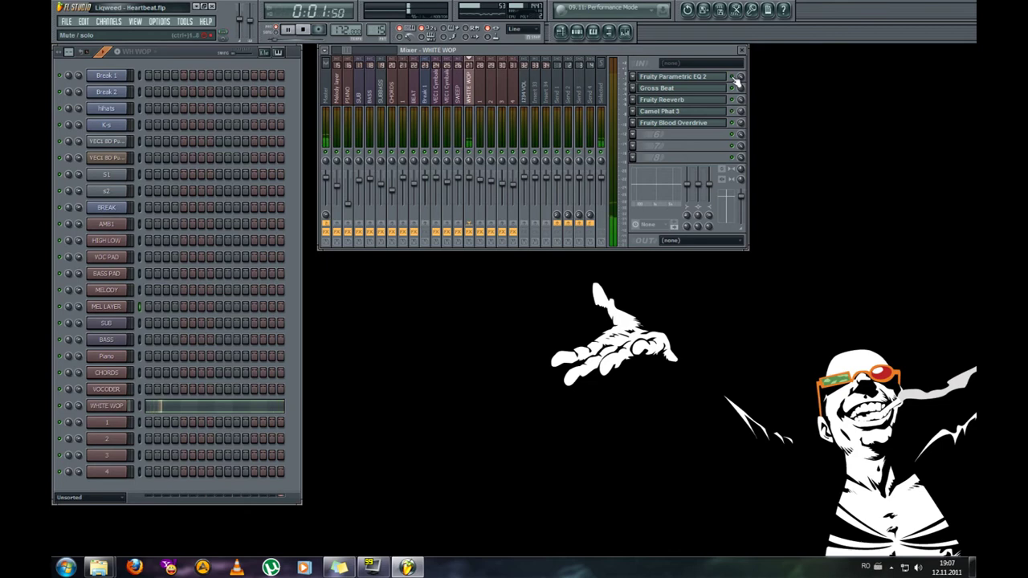
{"action": "left_click", "coordinate": [304, 30]}
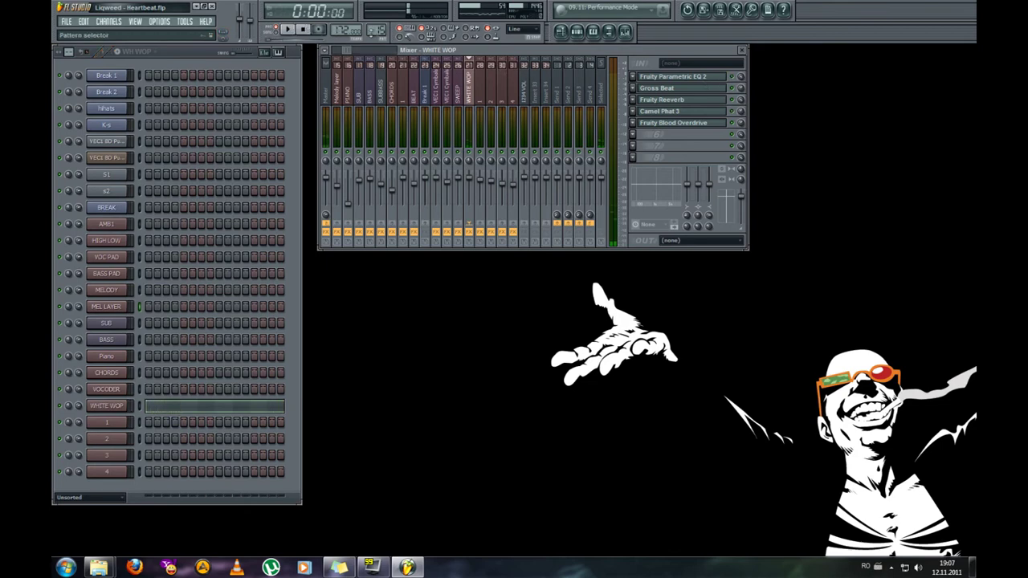
Play the PIANO pattern briefly and stop playback.
{"action": "left_click_drag", "start_coordinate": [379, 31], "coordinate": [378, 25]}
{"action": "left_click", "coordinate": [290, 32]}
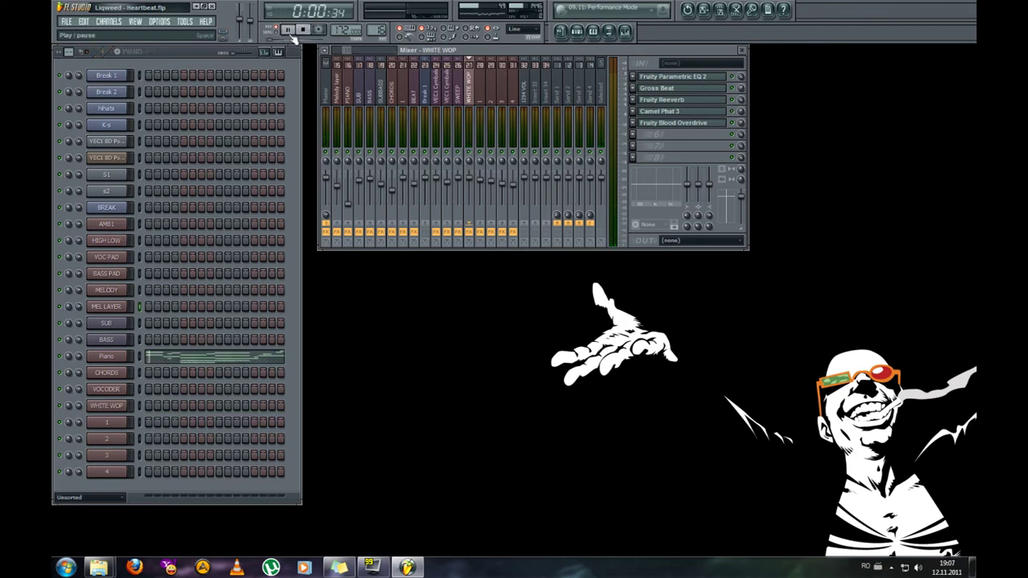
{"action": "left_click", "coordinate": [302, 31]}
{"action": "left_click", "coordinate": [294, 30]}
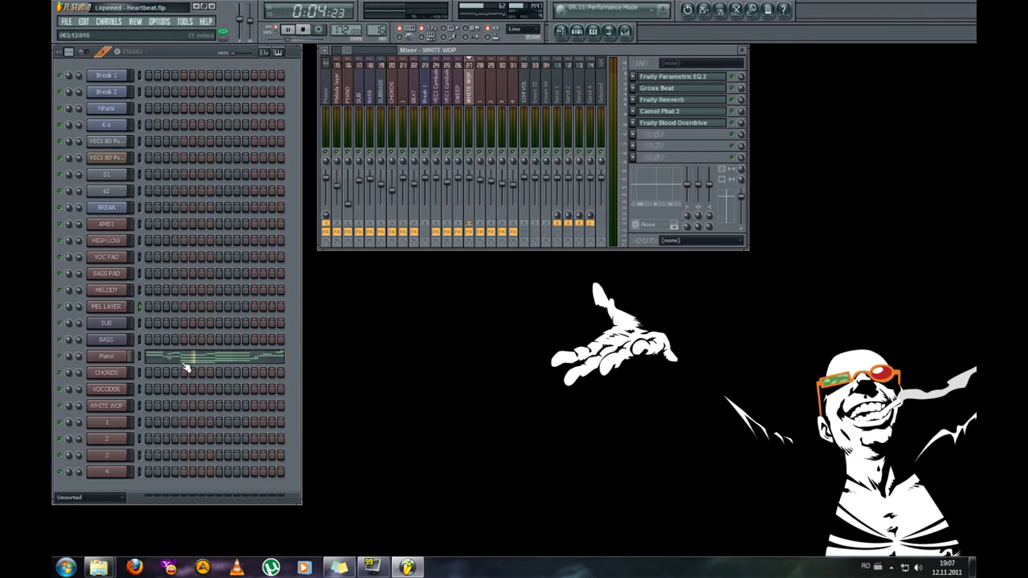
{"action": "left_click", "coordinate": [304, 31]}
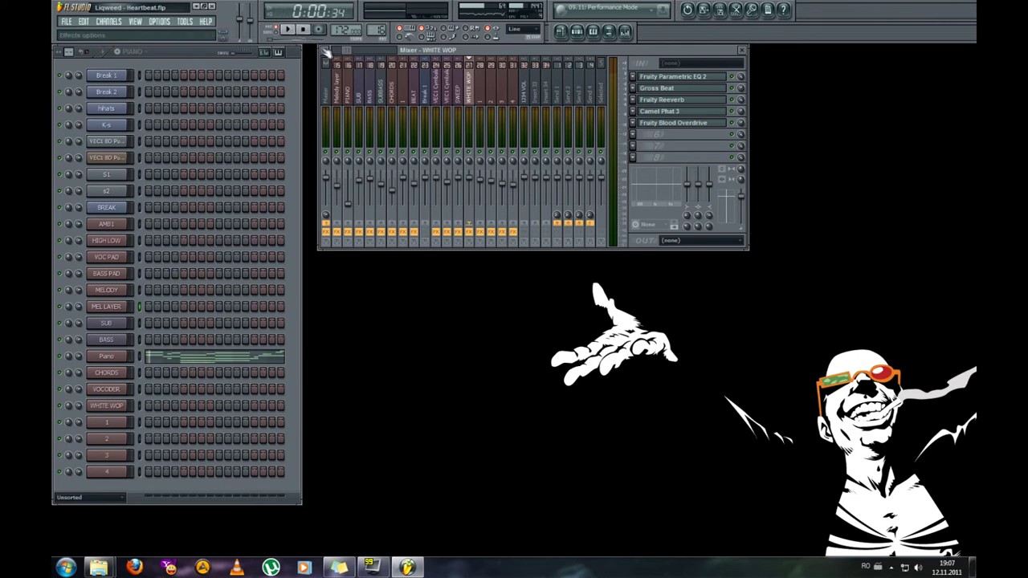
Check the Piano channel's Nexus 2 preset and its mixer track effects, and close the plugin windows.
{"action": "left_click", "coordinate": [112, 361]}
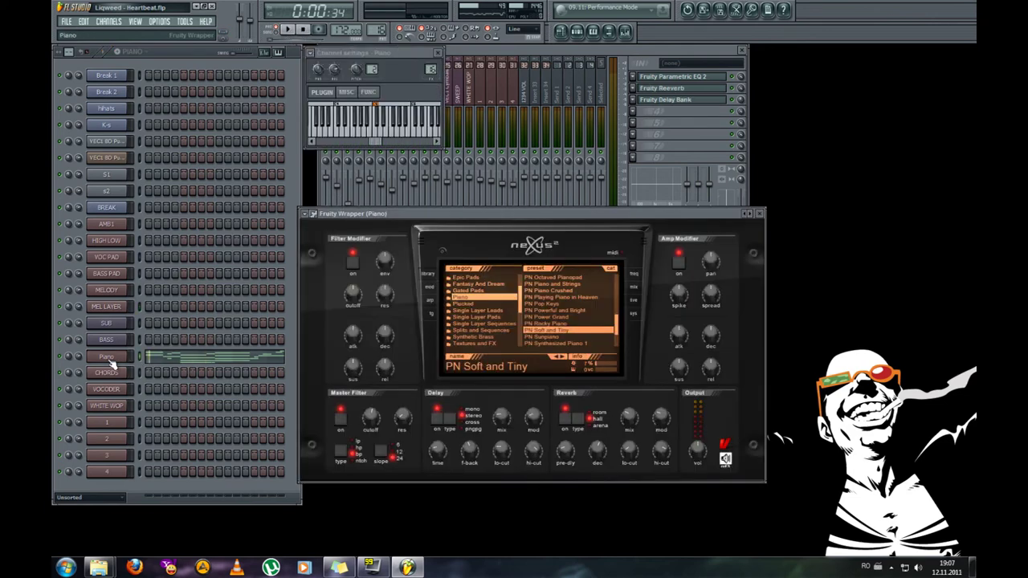
{"action": "left_click", "coordinate": [438, 53]}
{"action": "left_click", "coordinate": [440, 53]}
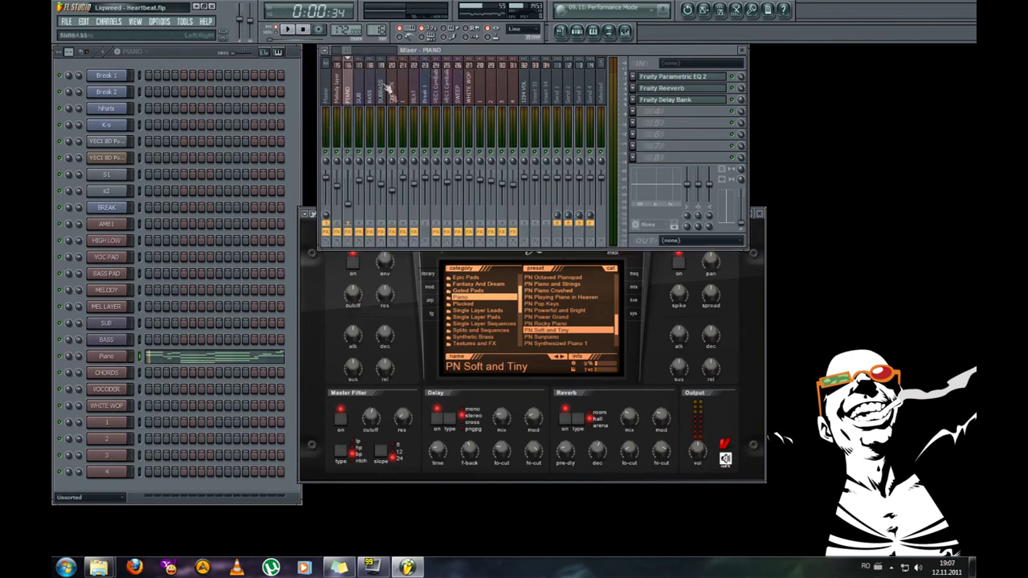
{"action": "left_click_drag", "start_coordinate": [331, 51], "coordinate": [307, 64]}
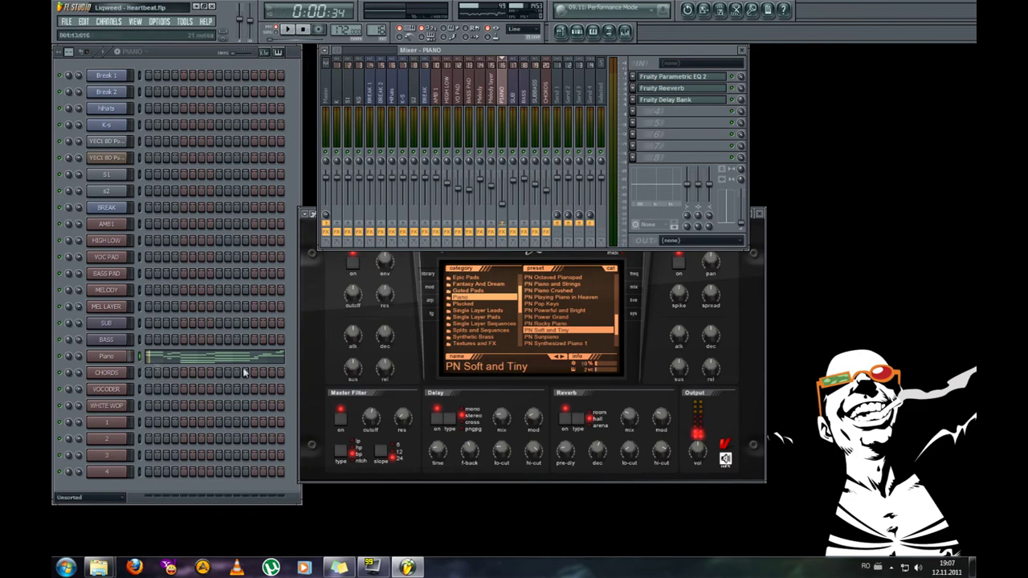
{"action": "left_click", "coordinate": [760, 215]}
{"action": "left_click", "coordinate": [762, 215]}
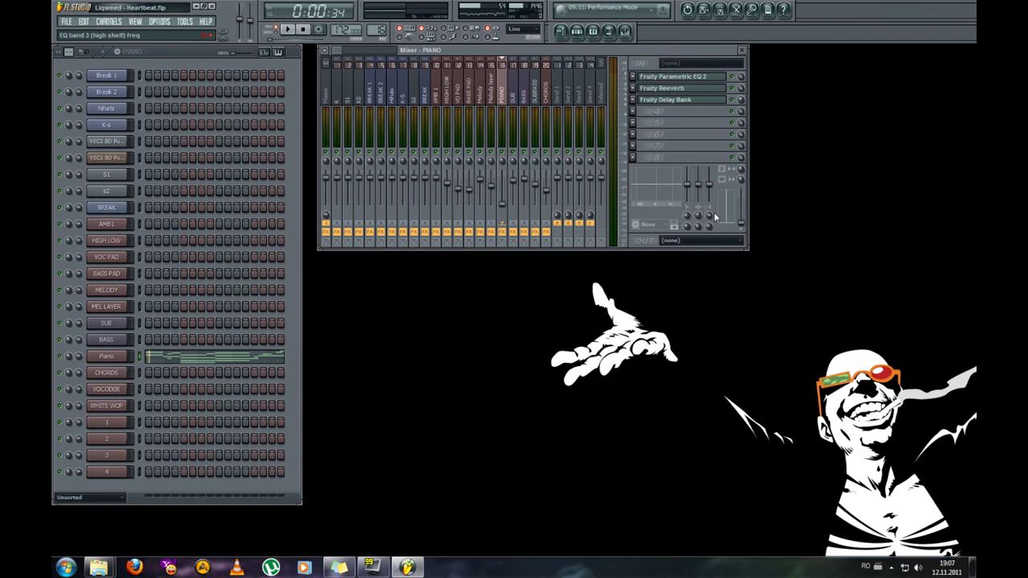
Raise the PIANO mixer track's volume and audition the piano with test notes and the PIANO pattern.
{"action": "left_click_drag", "start_coordinate": [742, 224], "coordinate": [741, 210]}
{"action": "left_click", "coordinate": [780, 218]}
{"action": "key", "text": "q"}
{"action": "key", "text": "m"}
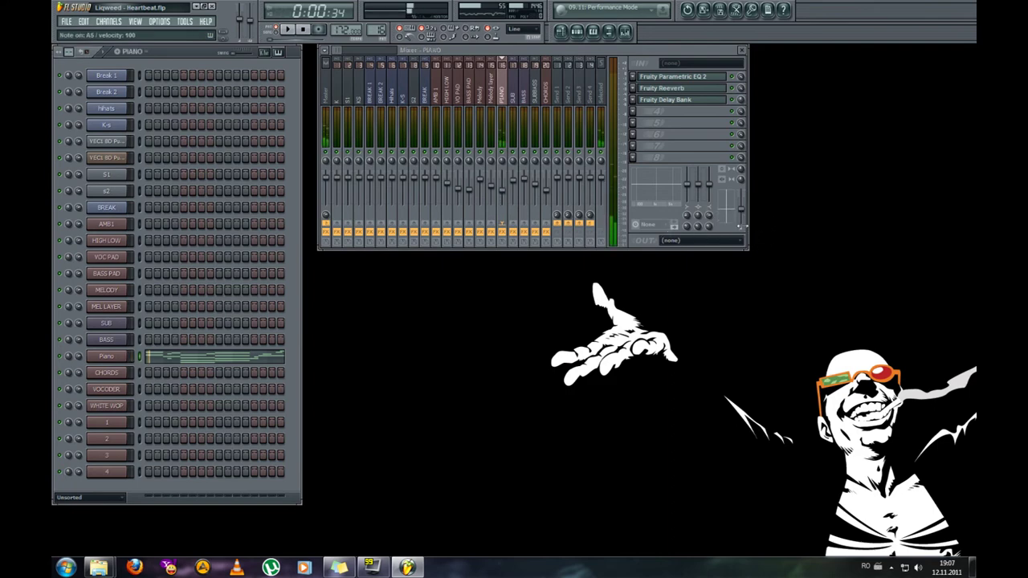
{"action": "left_click", "coordinate": [291, 34]}
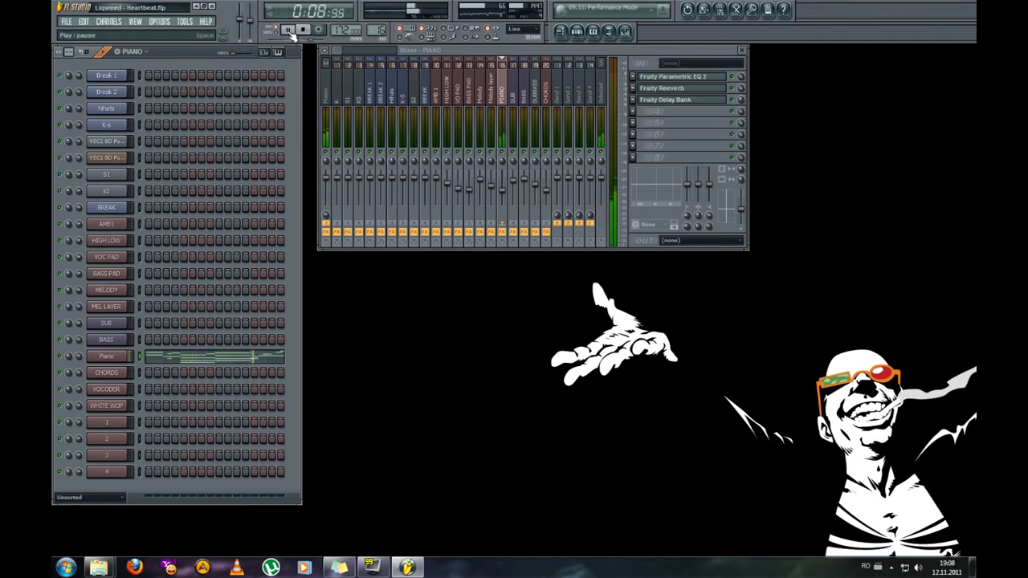
{"action": "left_click", "coordinate": [304, 30]}
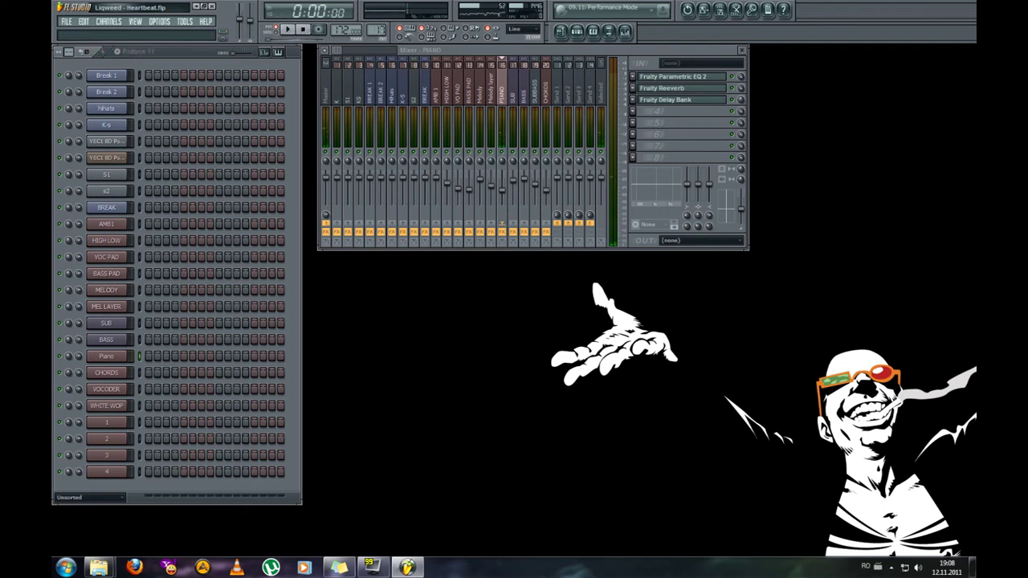
Open the playlist with the whole arrangement in view and audition the AMB clip at bar 34 on Track 3.
{"action": "left_click_drag", "start_coordinate": [376, 31], "coordinate": [376, 38]}
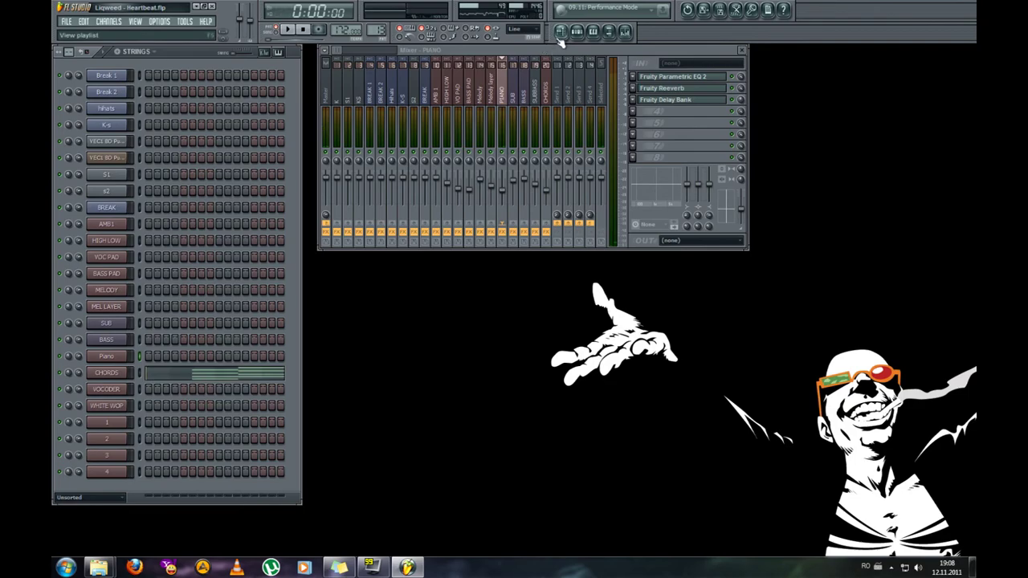
{"action": "left_click", "coordinate": [560, 35]}
{"action": "left_click_drag", "start_coordinate": [868, 64], "coordinate": [79, 112]}
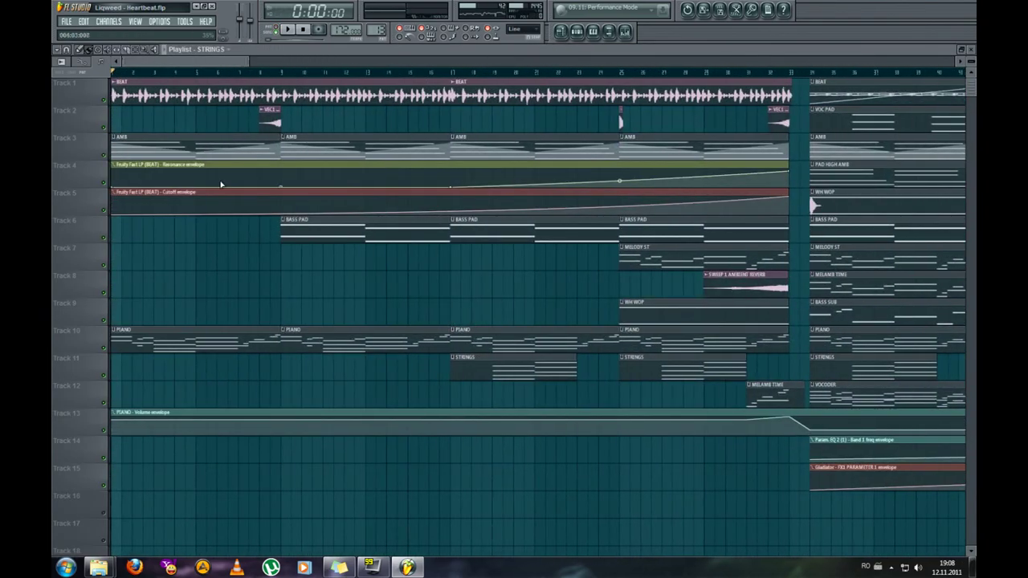
{"action": "scroll", "coordinate": [247, 205], "scroll_direction": "down", "scroll_amount": 10}
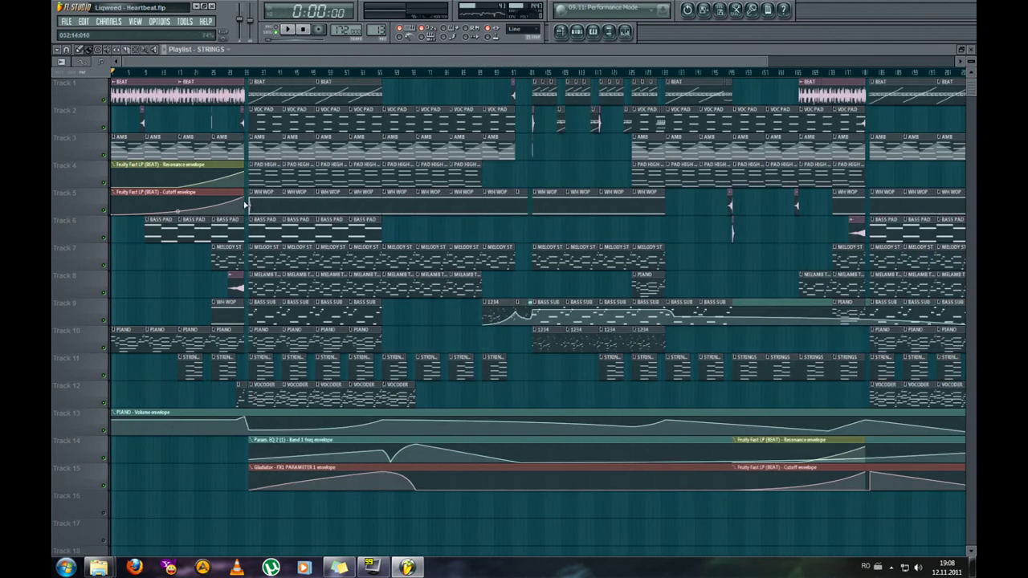
{"action": "scroll", "coordinate": [184, 384], "scroll_direction": "down", "scroll_amount": 1}
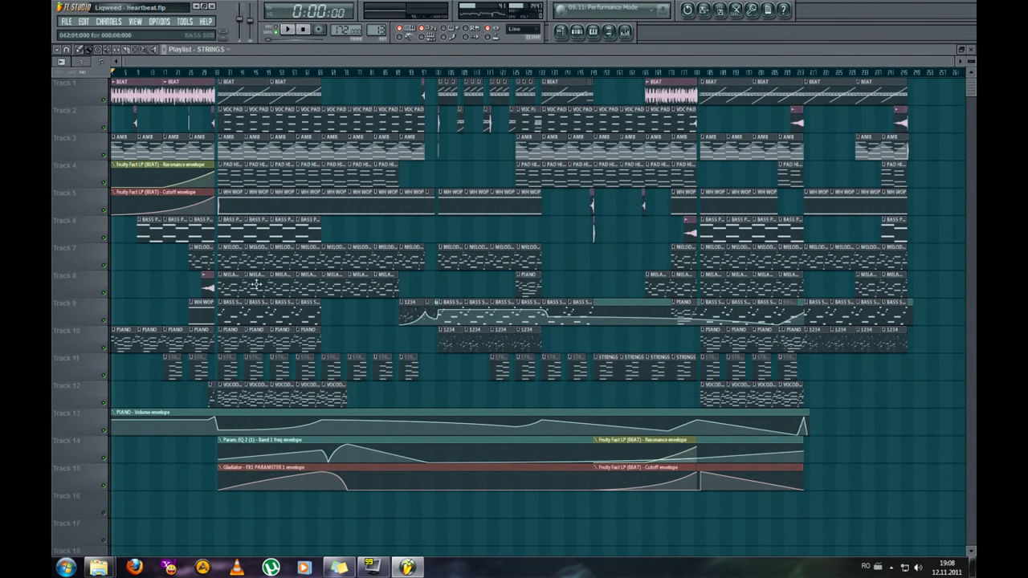
{"action": "left_click", "coordinate": [225, 153]}
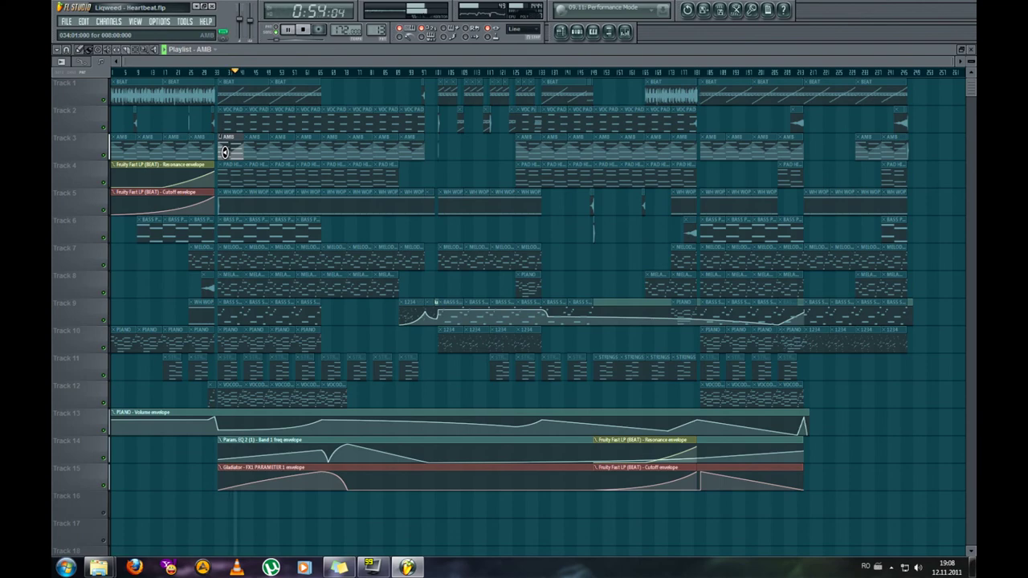
Stop playback and audition the 1234 clips and their volume envelope around Tracks 9 and 10.
{"action": "key", "text": "space"}
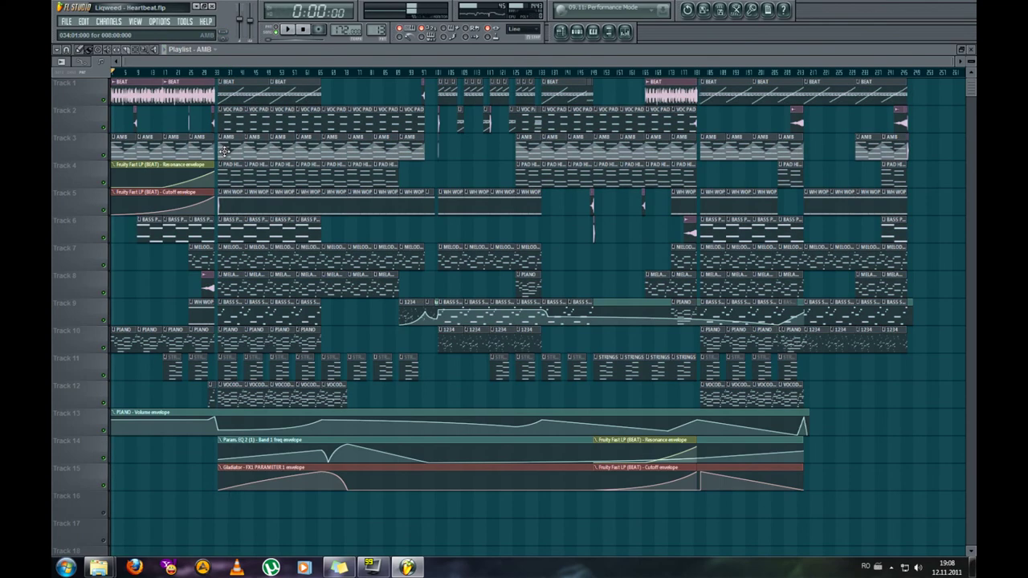
{"action": "scroll", "coordinate": [511, 393], "scroll_direction": "up", "scroll_amount": 4}
{"action": "left_click", "coordinate": [756, 323]}
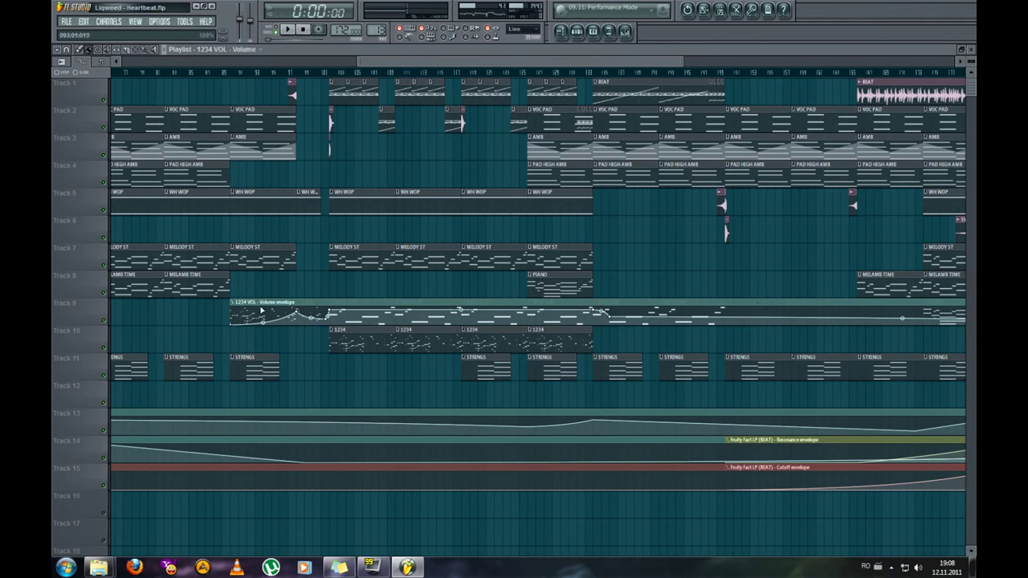
{"action": "left_click", "coordinate": [462, 346]}
{"action": "key", "text": "space"}
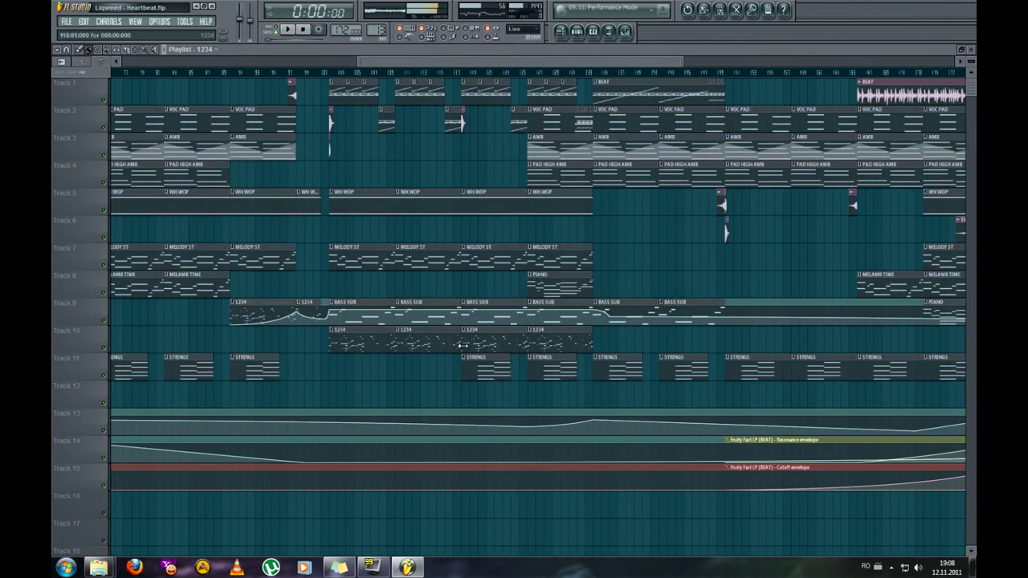
Audition the SWEEP 1 AMBIENT REVERB clip on Track 6 and select the Fruity Fast LP (BEAT) Resonance envelope on Track 14.
{"action": "scroll", "coordinate": [458, 341], "scroll_direction": "down", "scroll_amount": 4}
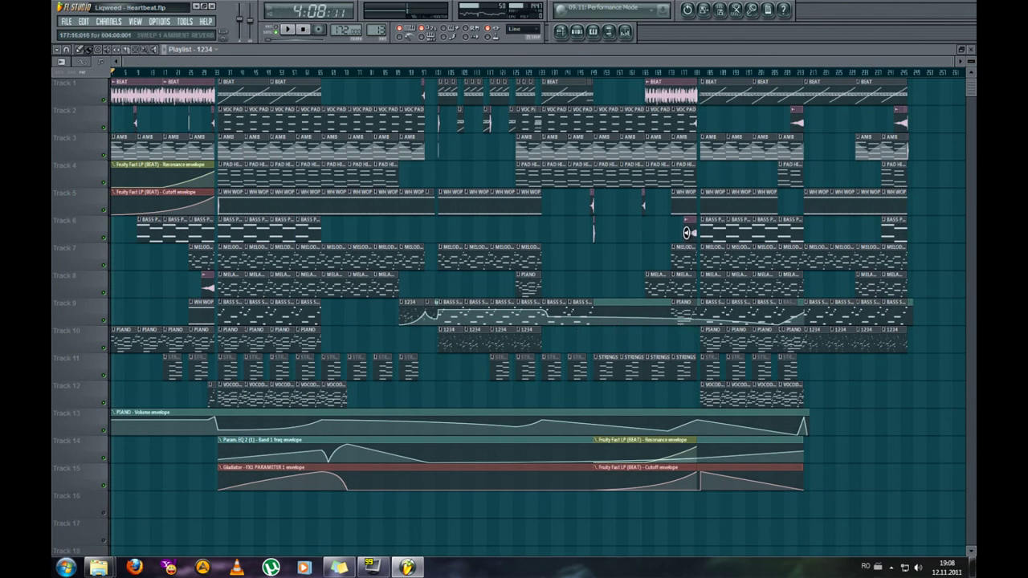
{"action": "left_click", "coordinate": [687, 233]}
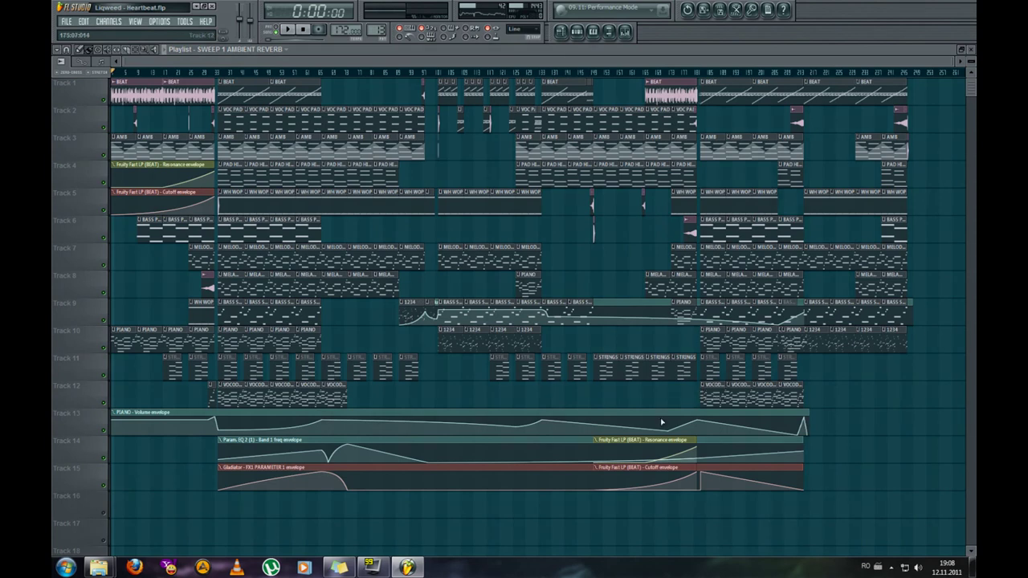
{"action": "left_click", "coordinate": [634, 440]}
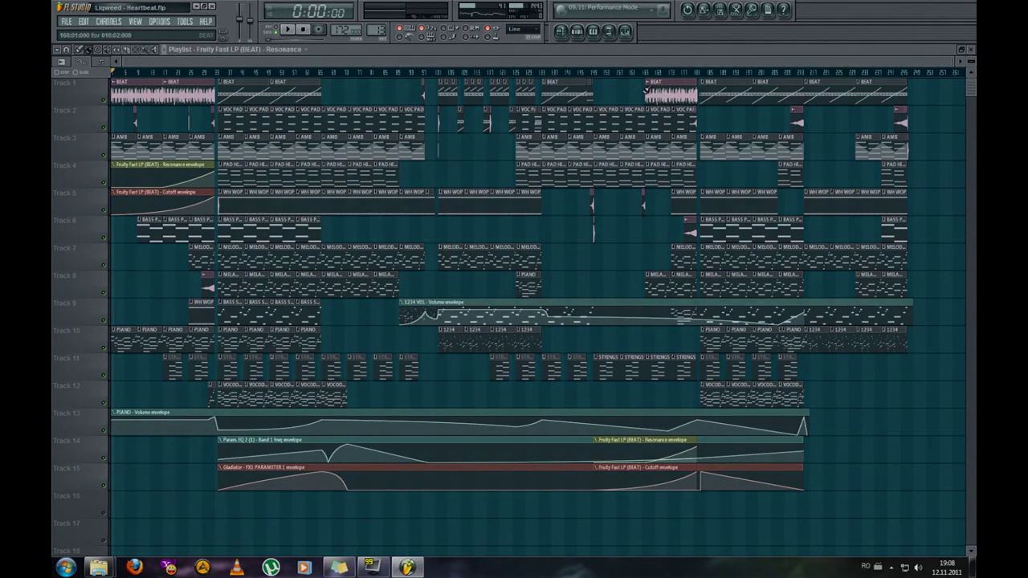
Close the playlist and hide the step sequencer to clear the workspace.
{"action": "left_click", "coordinate": [970, 49]}
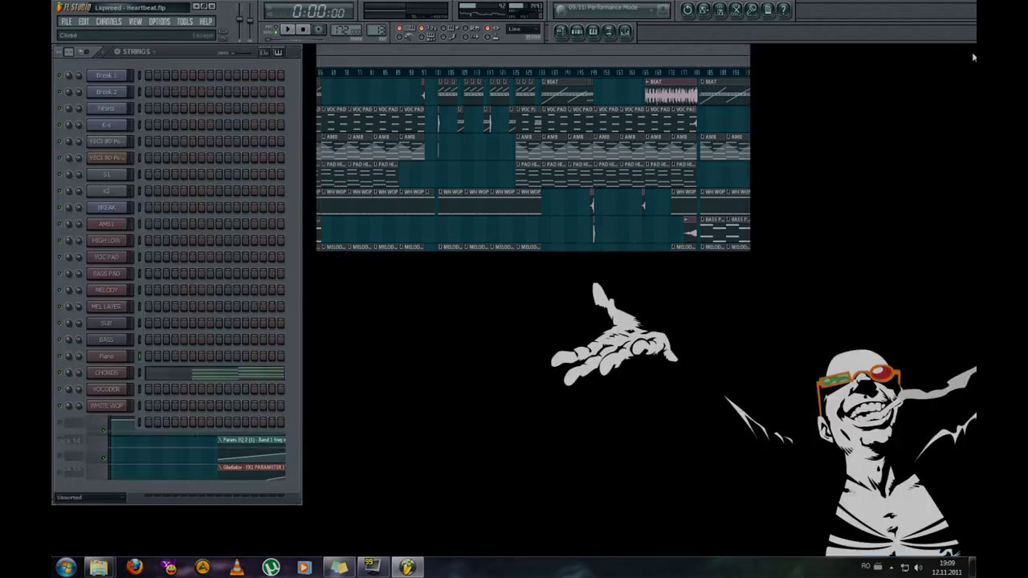
{"action": "left_click", "coordinate": [742, 49]}
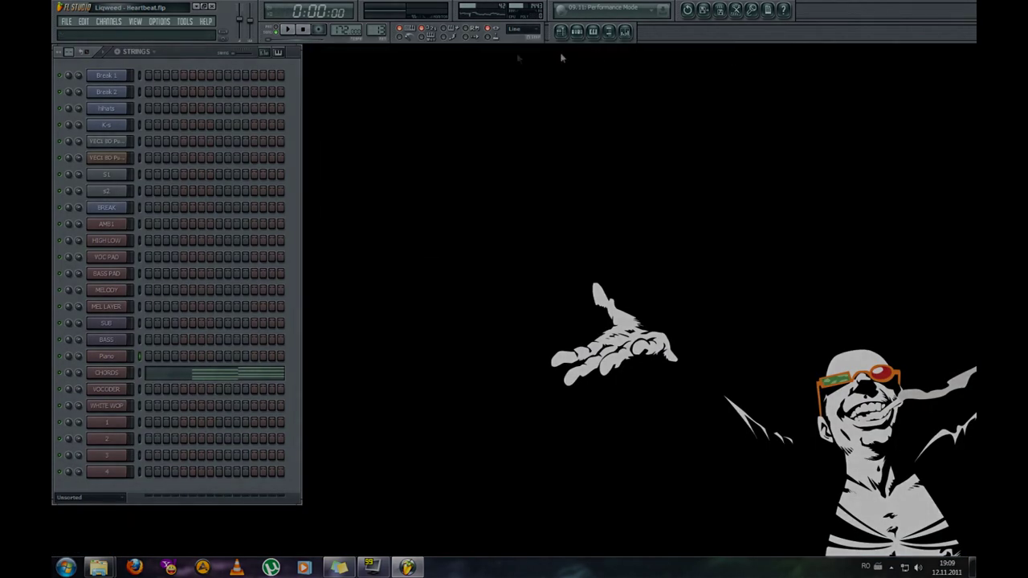
{"action": "left_click", "coordinate": [576, 33]}
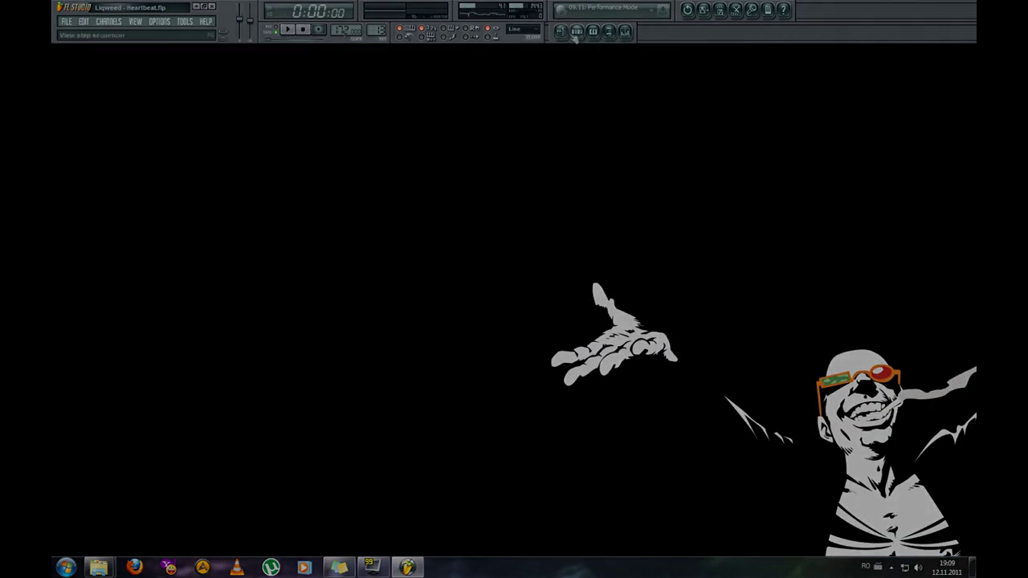
Play the song from the start, skipping ahead to about 3:06, and stop playback, dismissing the dialog on screen.
{"action": "left_click", "coordinate": [287, 29]}
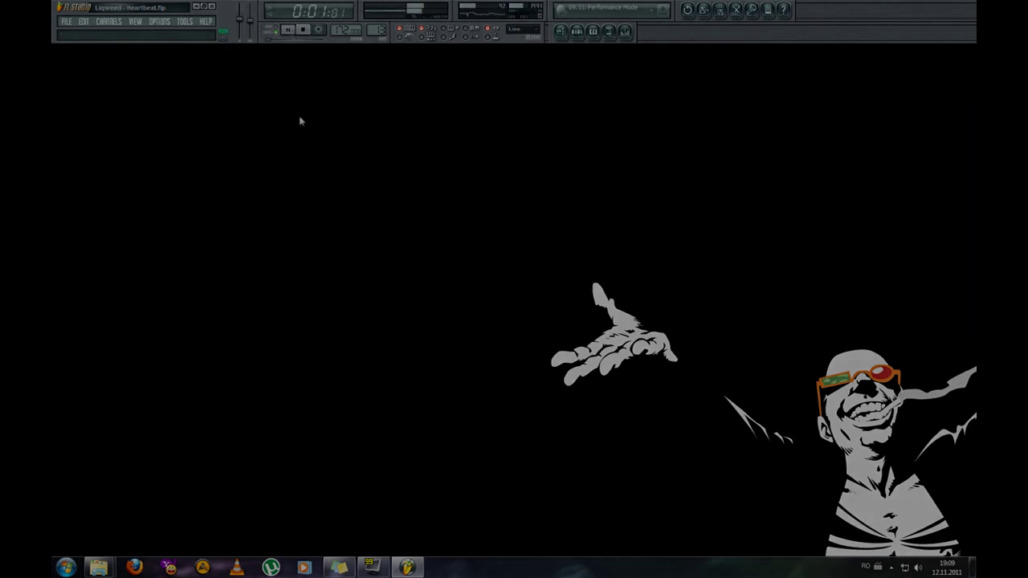
{"action": "left_click", "coordinate": [275, 40]}
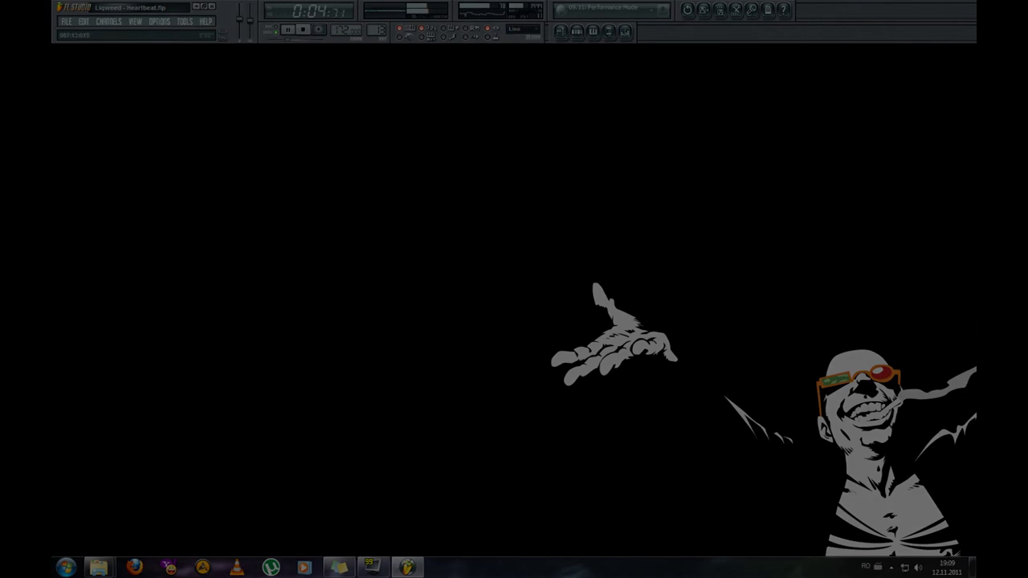
{"action": "left_click_drag", "start_coordinate": [290, 40], "coordinate": [305, 43]}
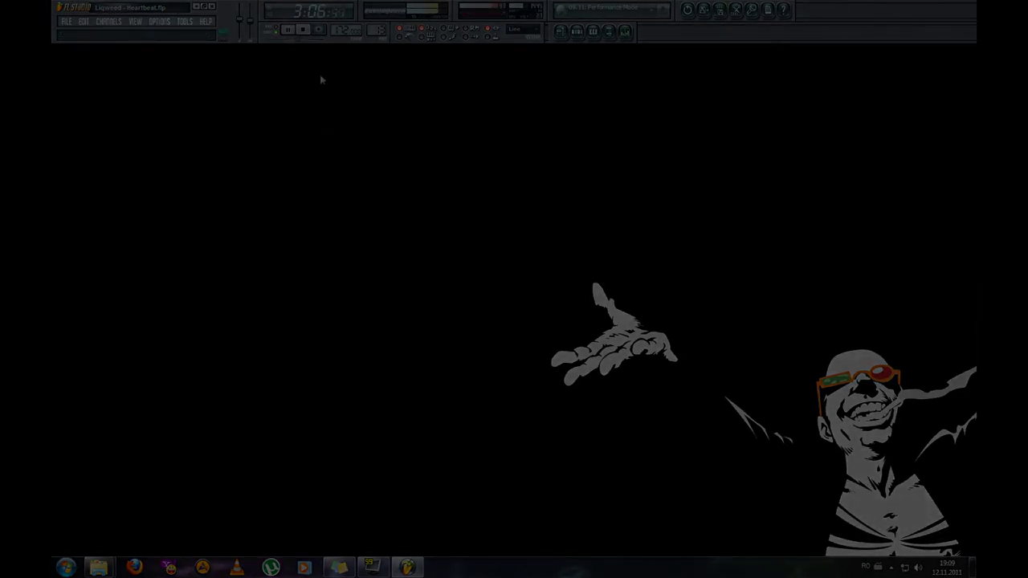
{"action": "left_click", "coordinate": [306, 34]}
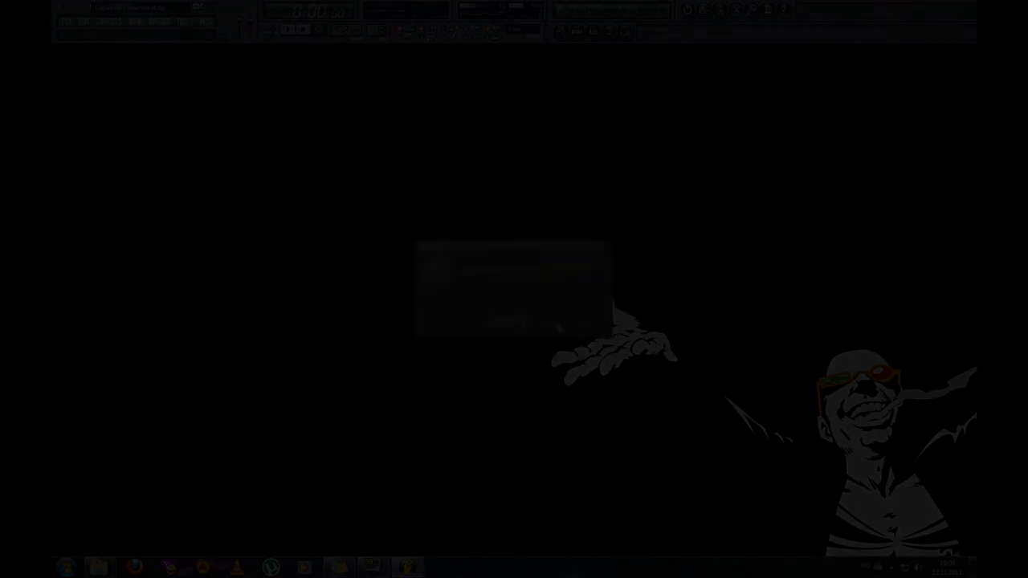
{"action": "left_click", "coordinate": [559, 327]}
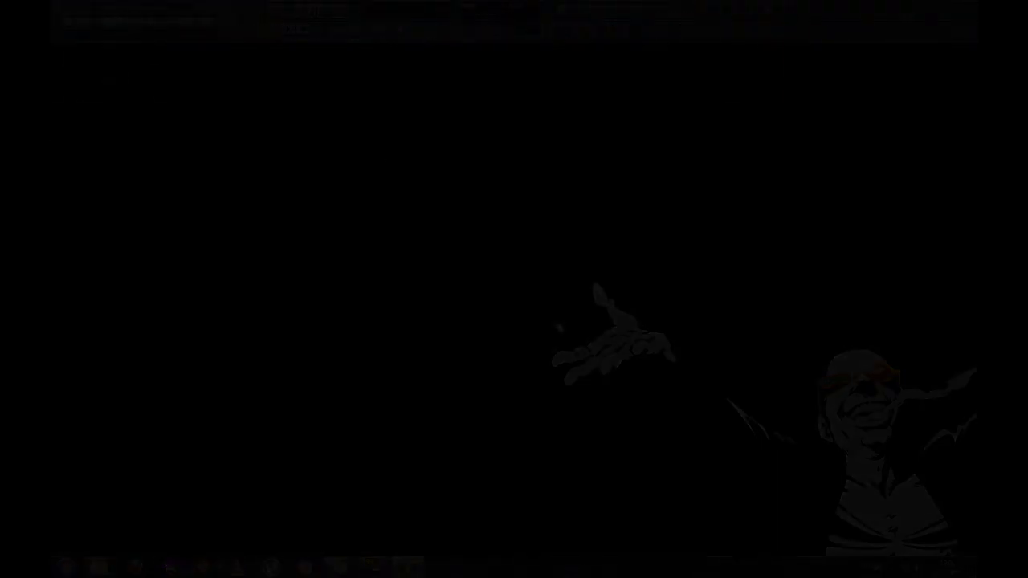